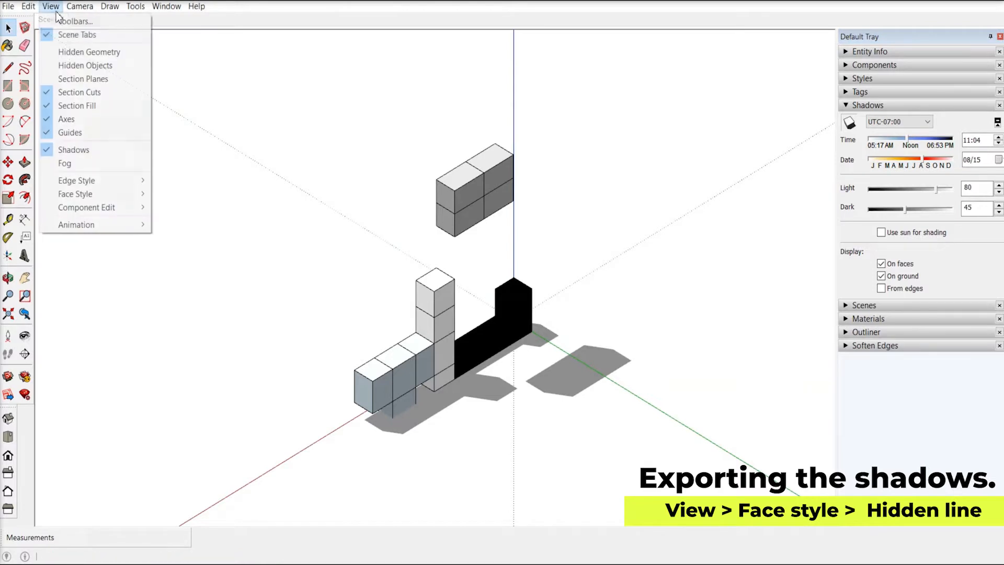
# - Set the face style to Hidden Line and turn off the display of edges so only the shadows remain
pyautogui.moveTo(131, 194)
pyautogui.click(171, 224)
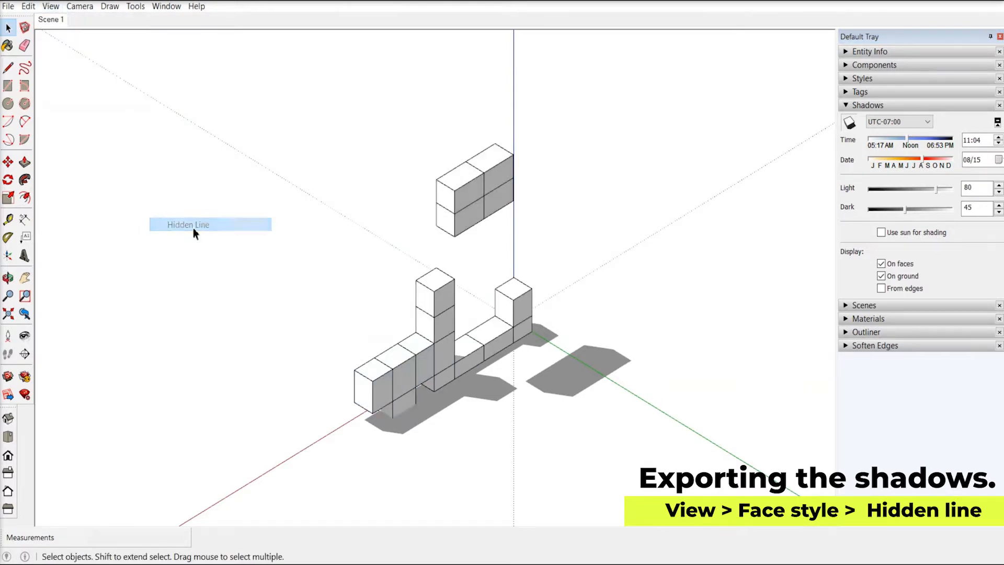
pyautogui.click(50, 7)
pyautogui.moveTo(144, 181)
pyautogui.click(188, 180)
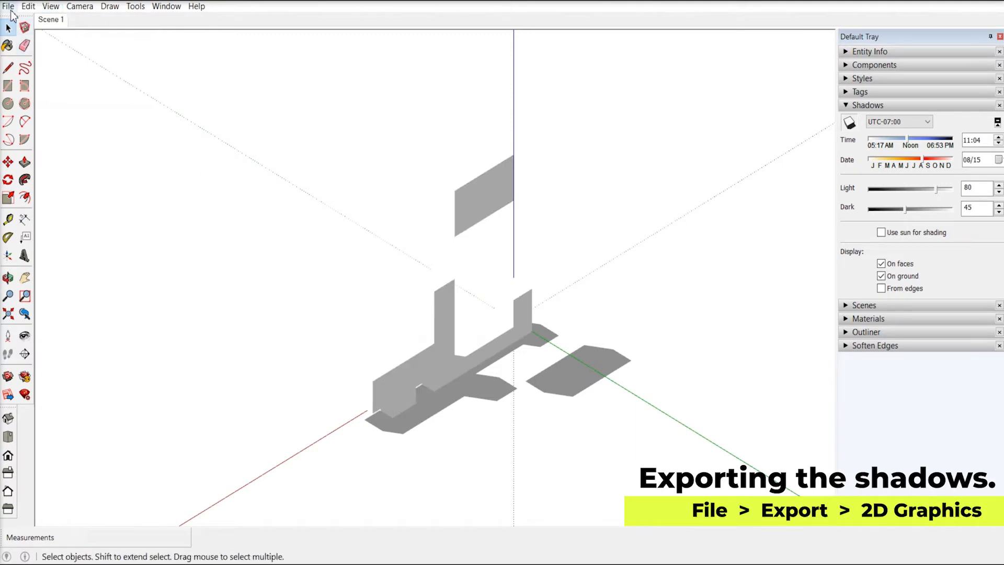
# - Export the view as a 2D PNG graphic named "Tetris shadows", 5000 pixels wide with a transparent background
pyautogui.click(9, 7)
pyautogui.moveTo(120, 209)
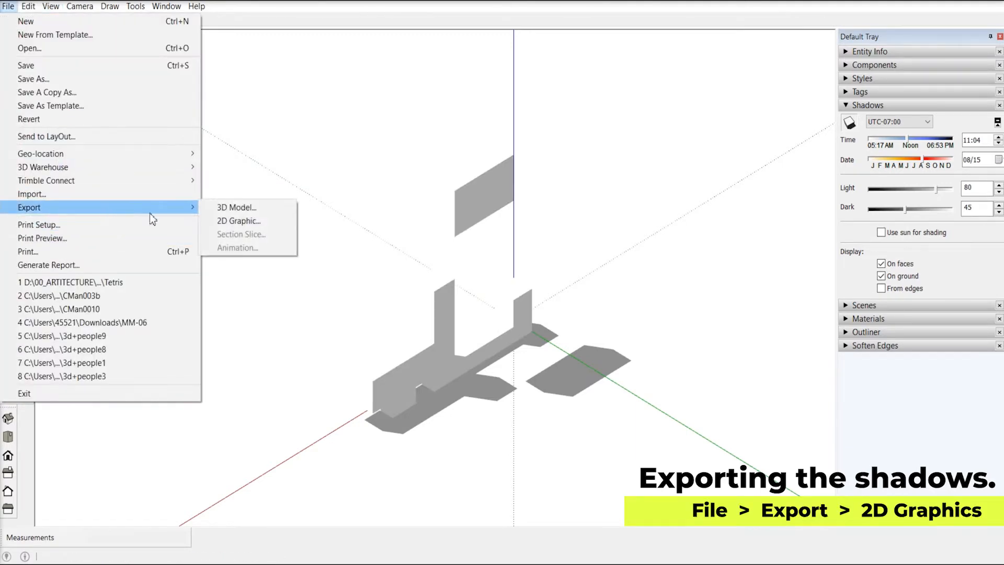
pyautogui.click(217, 225)
pyautogui.click(433, 347)
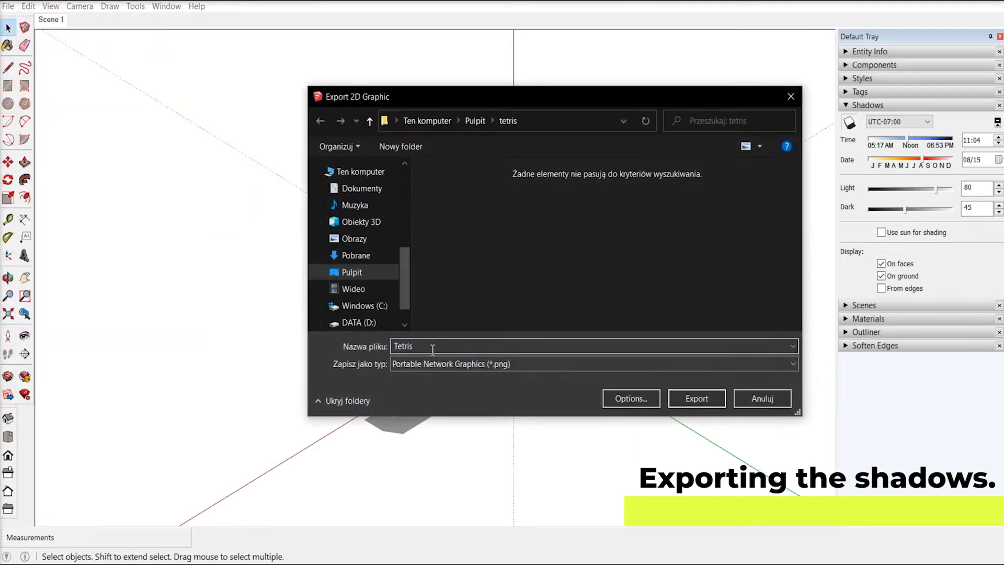
pyautogui.write('shadows')
pyautogui.click(627, 400)
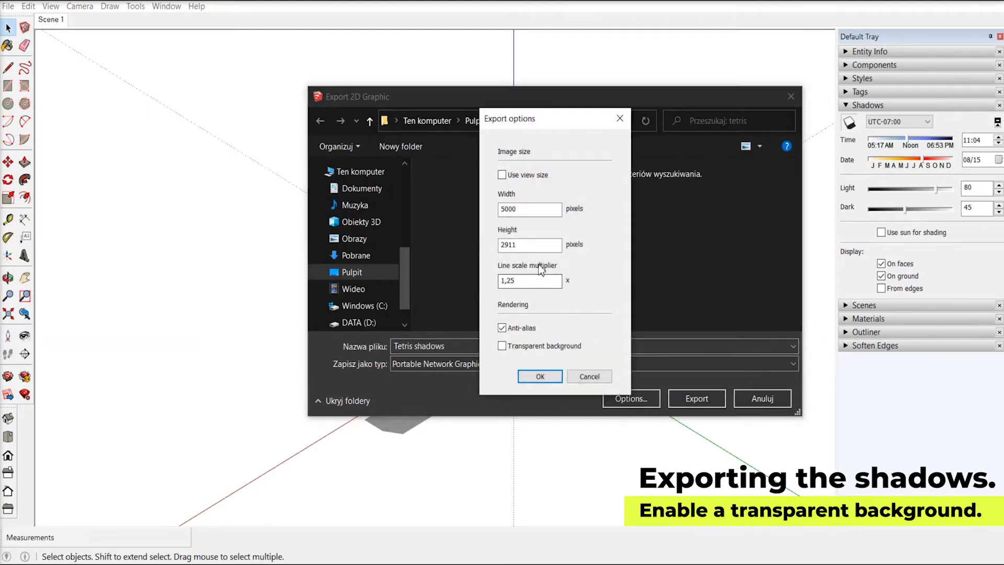
pyautogui.click(536, 379)
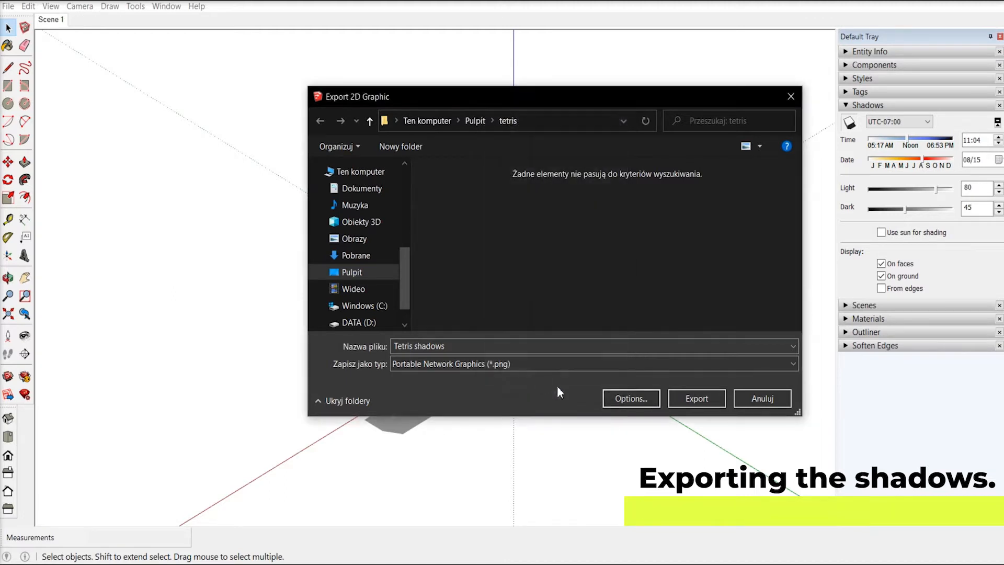
pyautogui.click(697, 399)
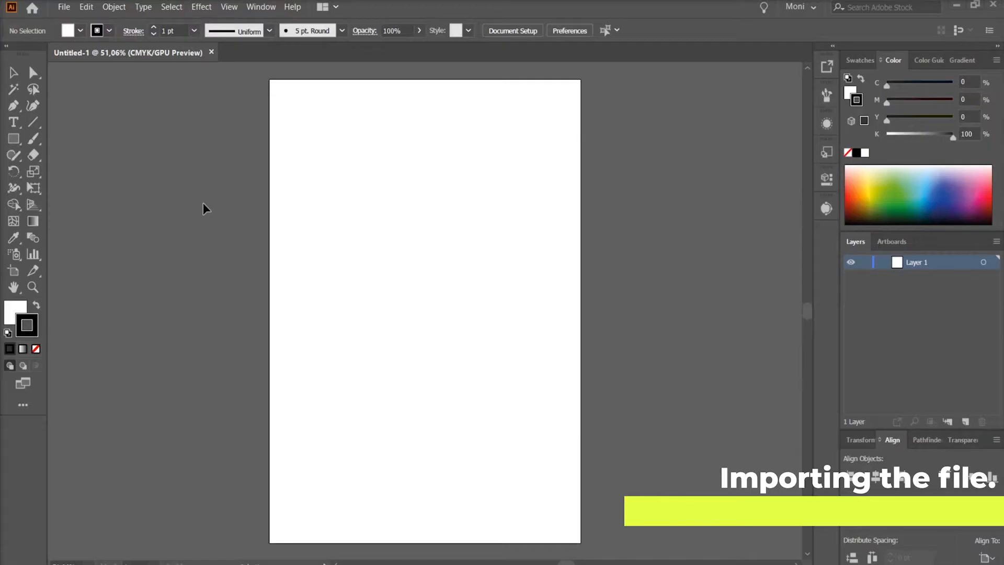
# - Switch to Illustrator and open the exported Tetris PDF from the tetris folder
pyautogui.click(73, 10)
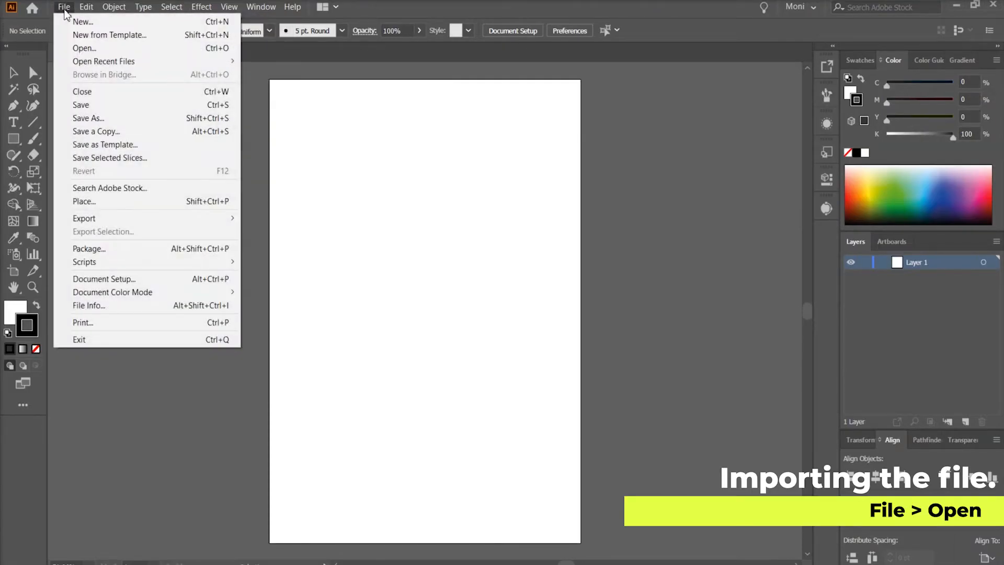
pyautogui.click(125, 48)
pyautogui.click(313, 128)
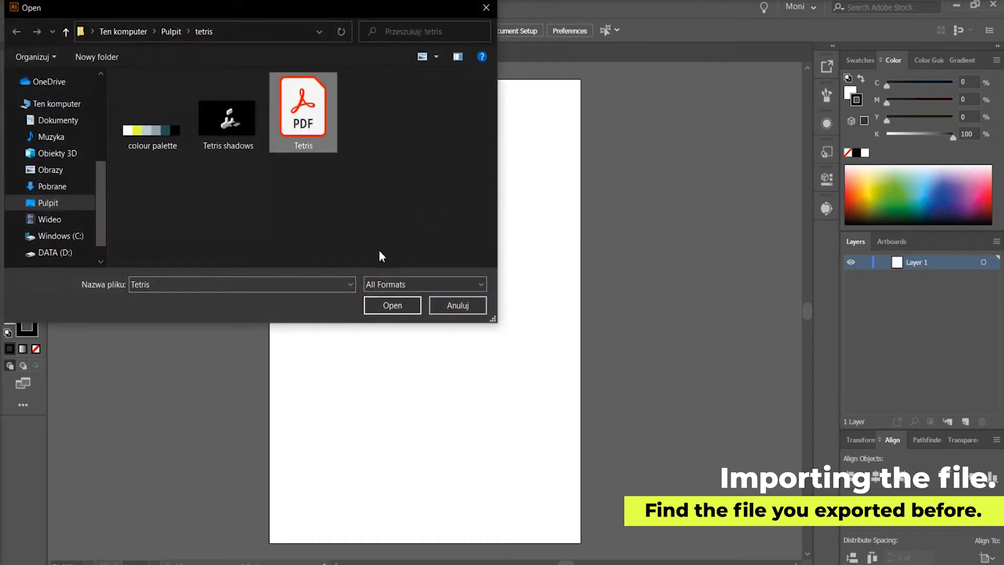
pyautogui.click(392, 307)
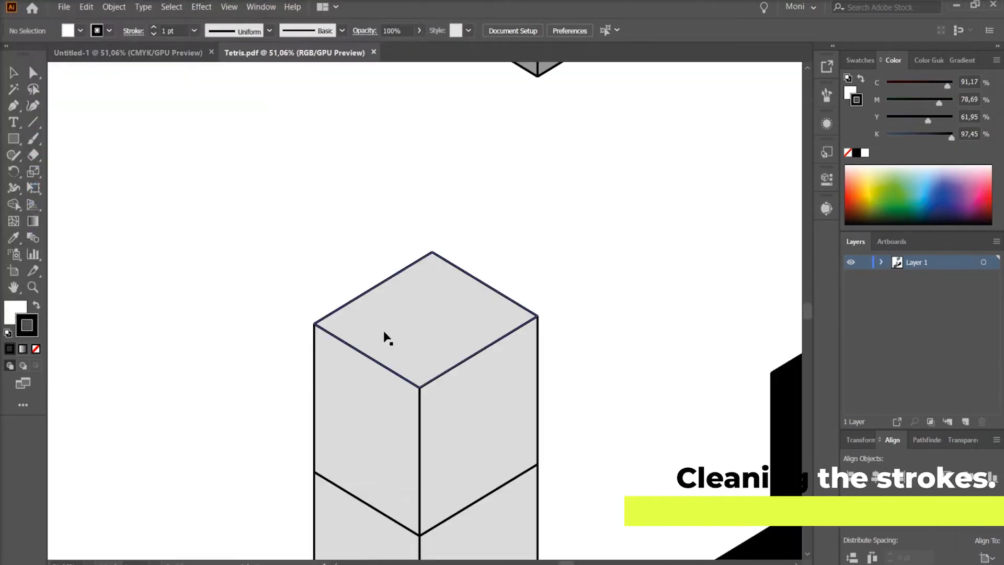
# - Select every path with the same stroke color as one block edge and delete them all
pyautogui.scroll(-5, 335, 217)
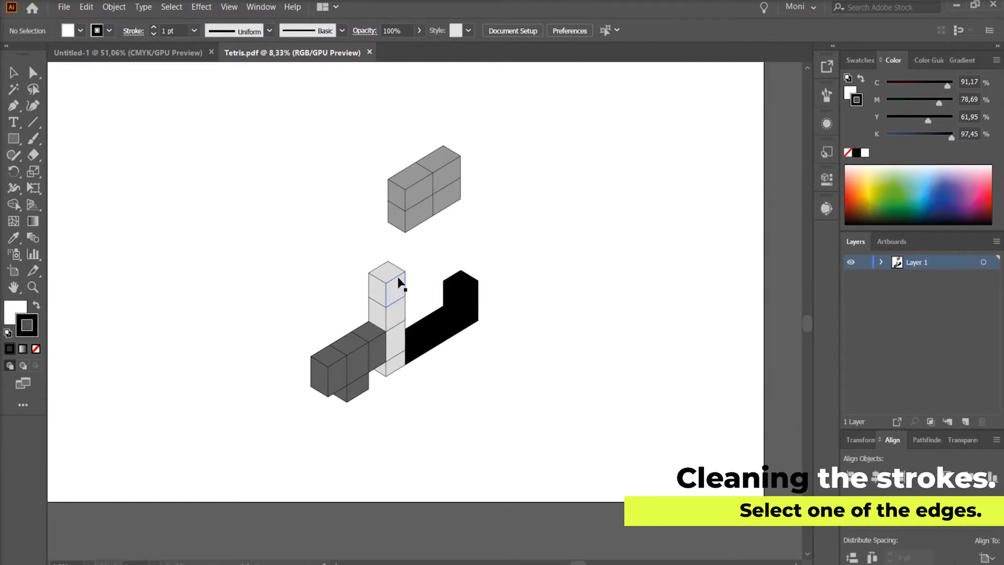
pyautogui.click(396, 264)
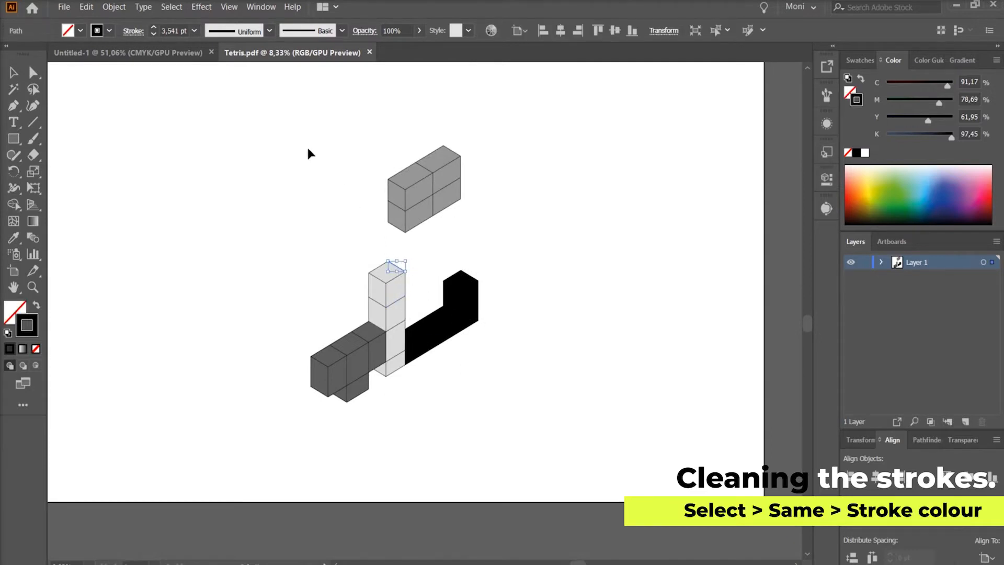
pyautogui.click(173, 7)
pyautogui.moveTo(241, 120)
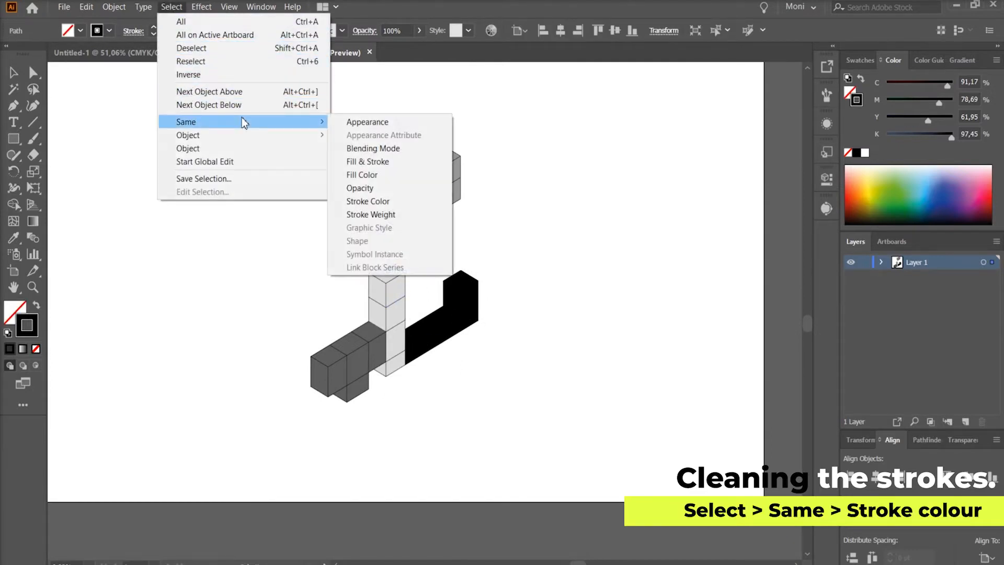
pyautogui.click(386, 202)
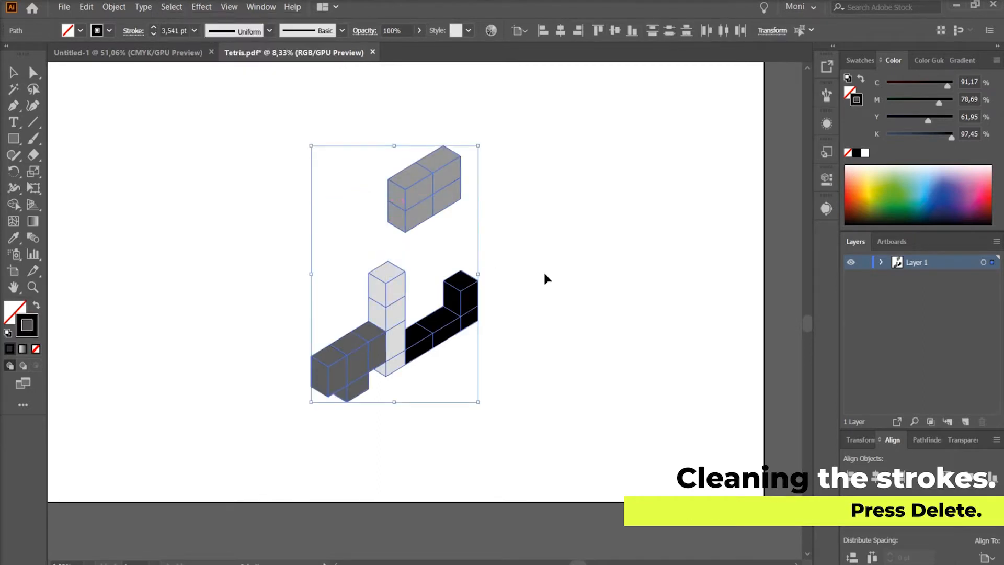
pyautogui.press('Delete')
# - Select all faces of the Tetris blocks and give them a black stroke with a 5 pt weight
pyautogui.moveTo(512, 140); pyautogui.dragTo(299, 419)
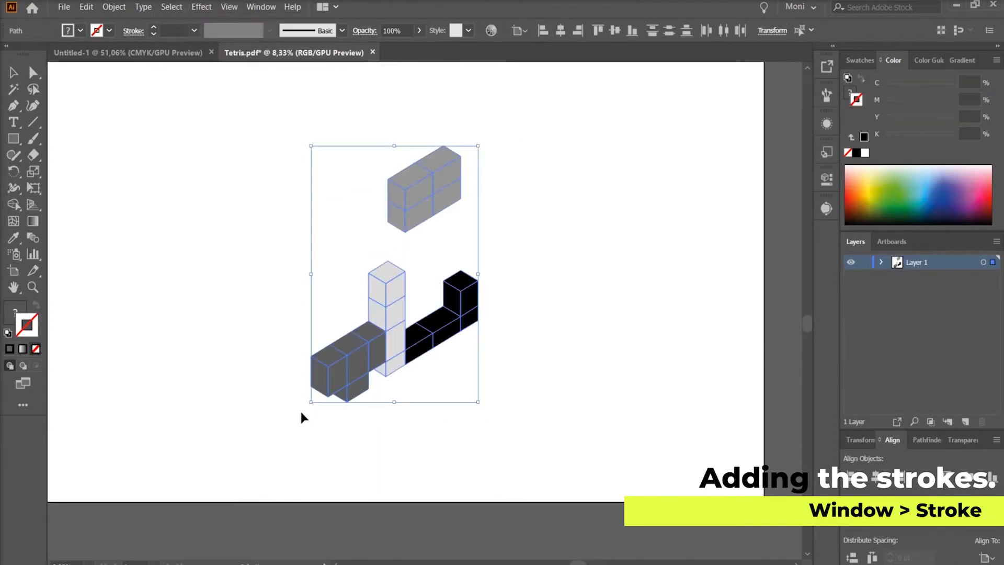
pyautogui.click(231, 7)
pyautogui.moveTo(261, 7)
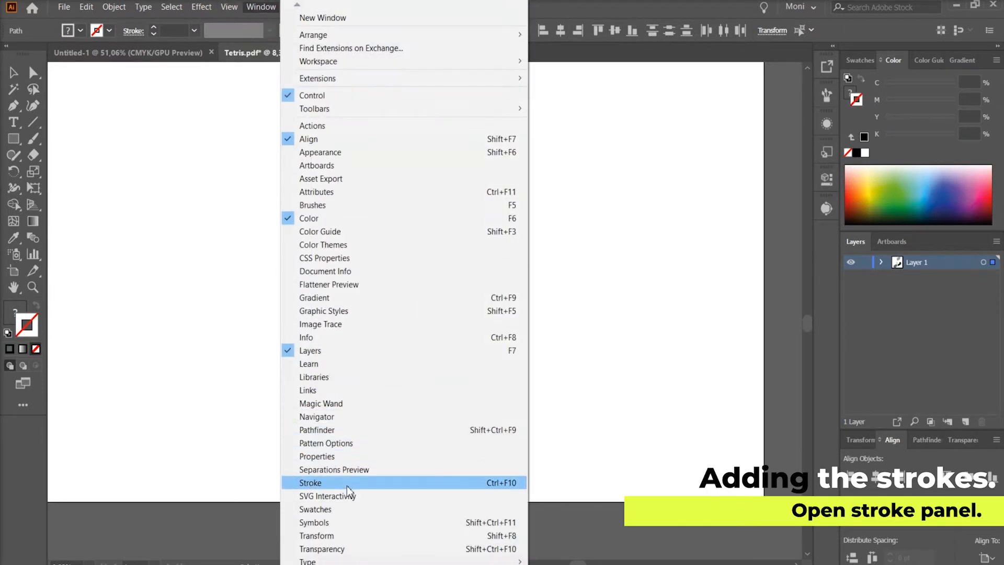
pyautogui.click(309, 483)
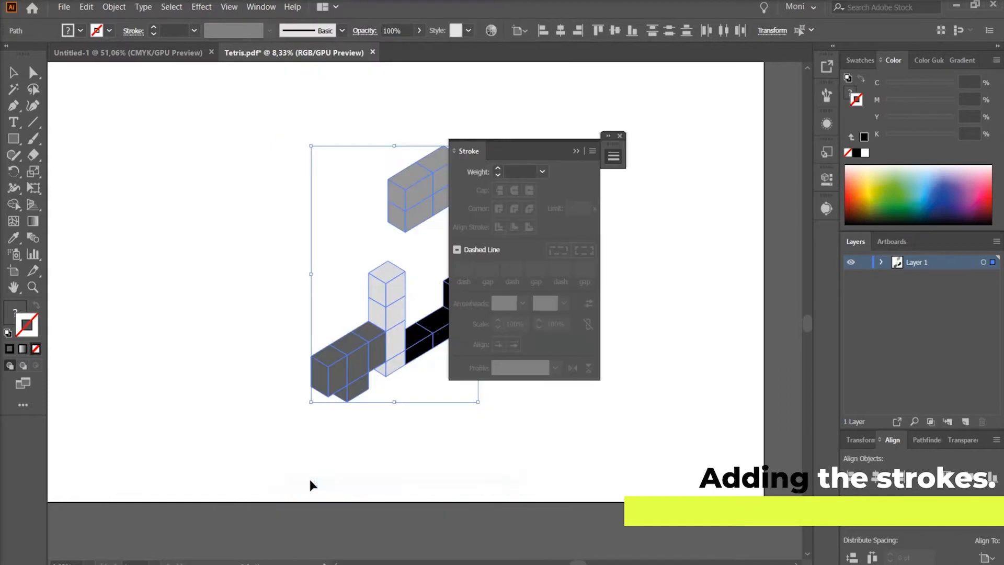
pyautogui.moveTo(493, 149)
pyautogui.mouseDown()
pyautogui.moveTo(601, 189)
pyautogui.moveTo(628, 156)
pyautogui.mouseUp()
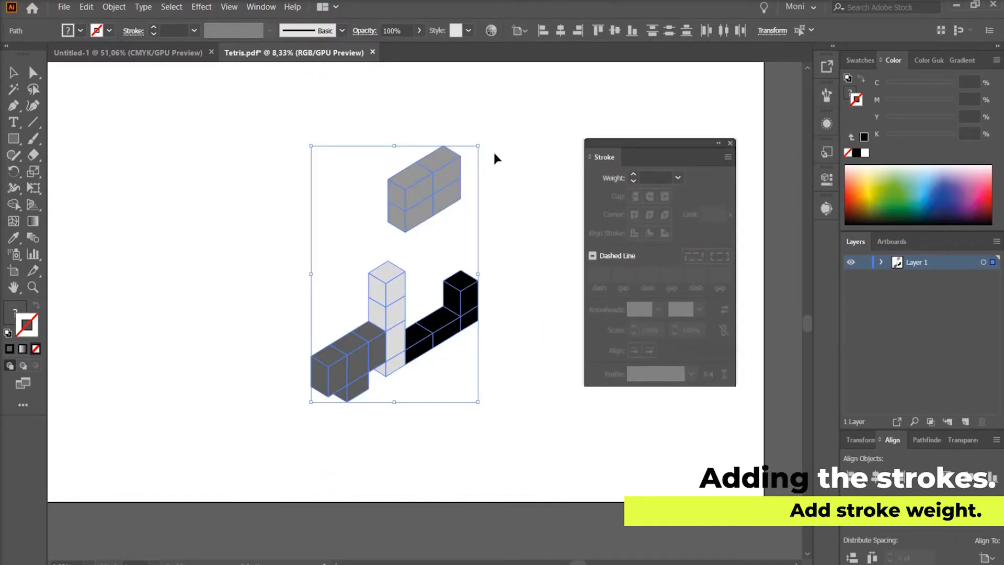
pyautogui.click(643, 178)
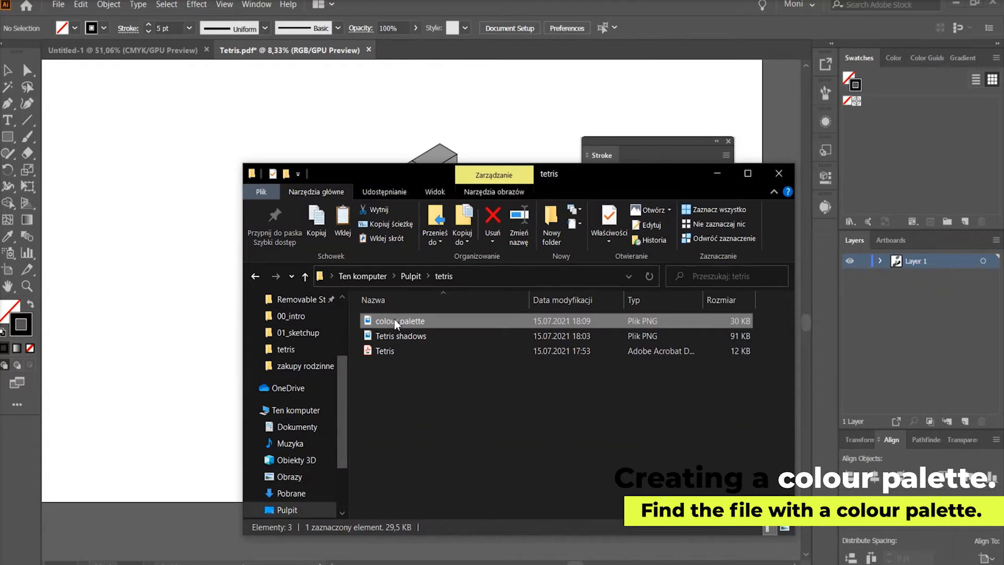
# - Place the colour palette PNG from the tetris folder into the Tetris document and deselect it
pyautogui.moveTo(395, 325); pyautogui.dragTo(220, 136)
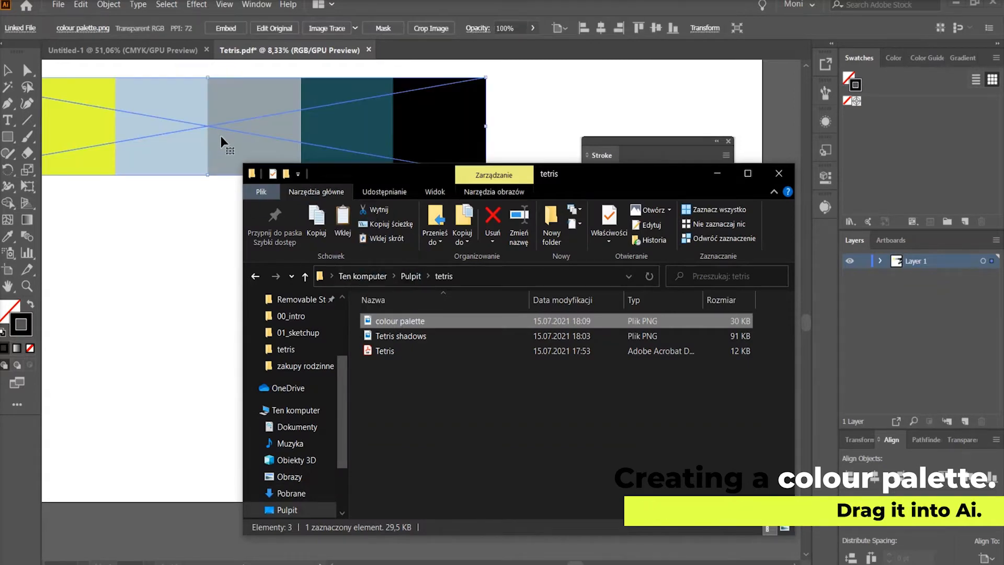
pyautogui.click(717, 173)
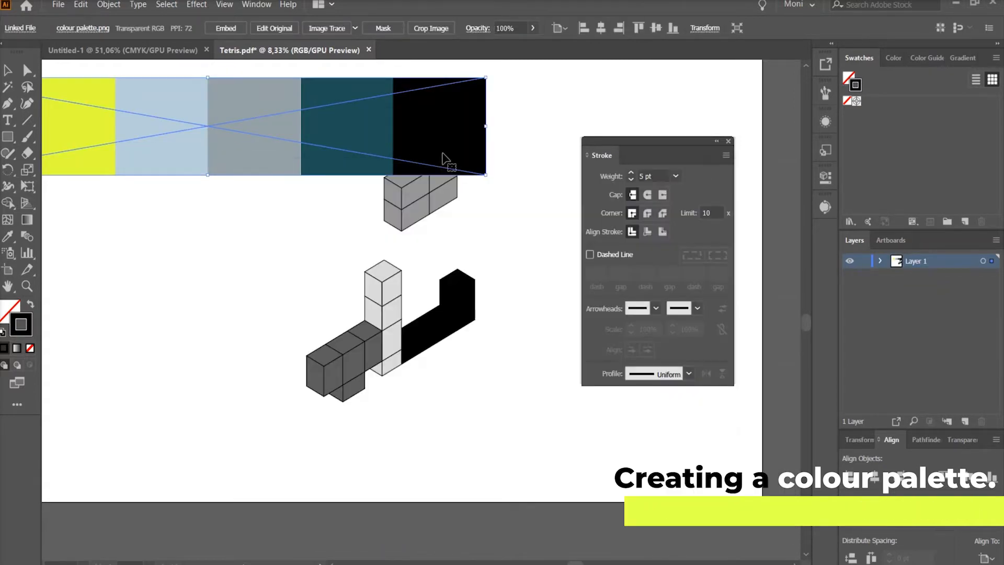
pyautogui.click(537, 110)
# - Sample white and yellow from the palette image with the Eyedropper and add both as swatches
pyautogui.press('i')
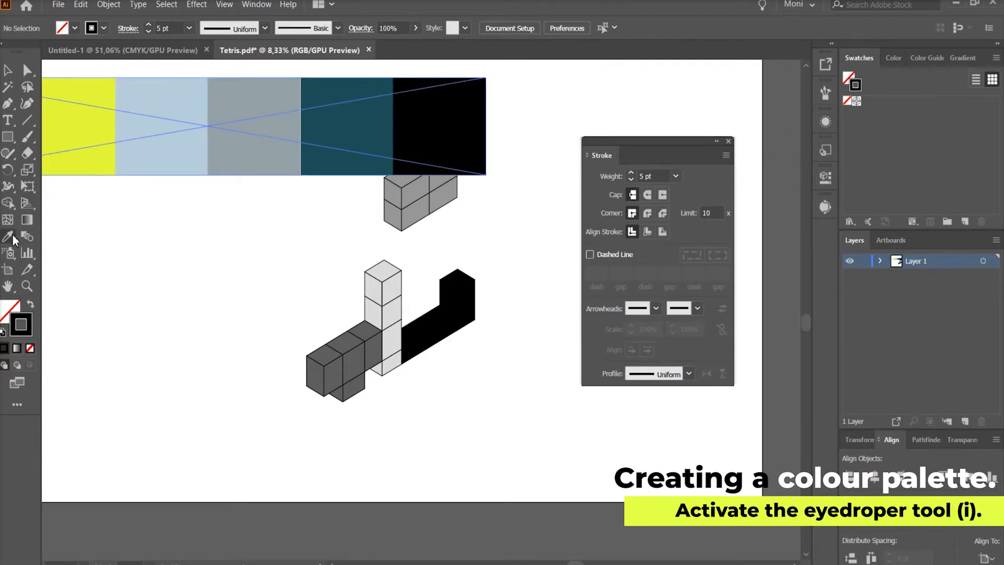
pyautogui.scroll(-1, 513, 264)
pyautogui.click(88, 162)
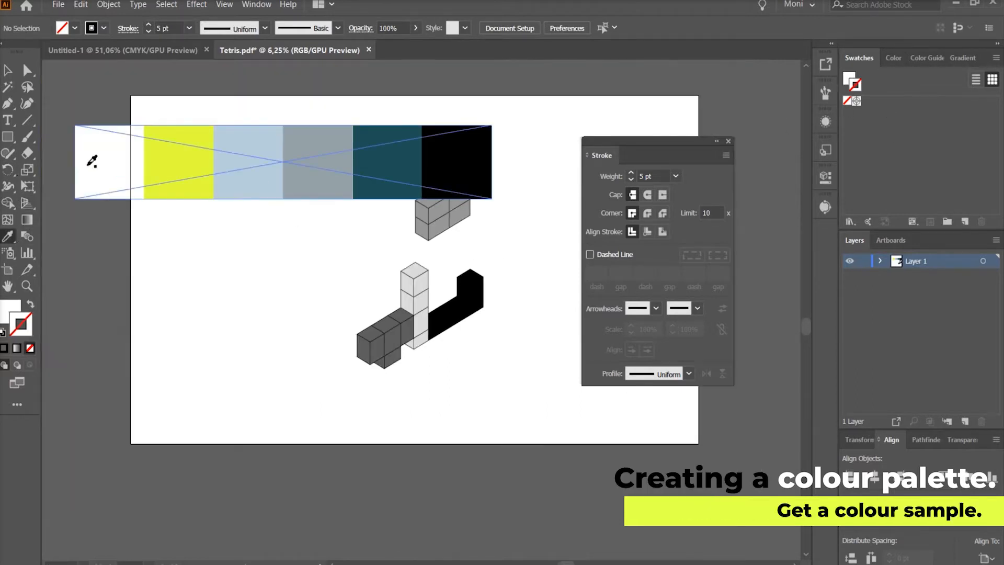
pyautogui.moveTo(8, 310); pyautogui.dragTo(864, 104)
pyautogui.click(163, 162)
pyautogui.moveTo(8, 310); pyautogui.dragTo(875, 100)
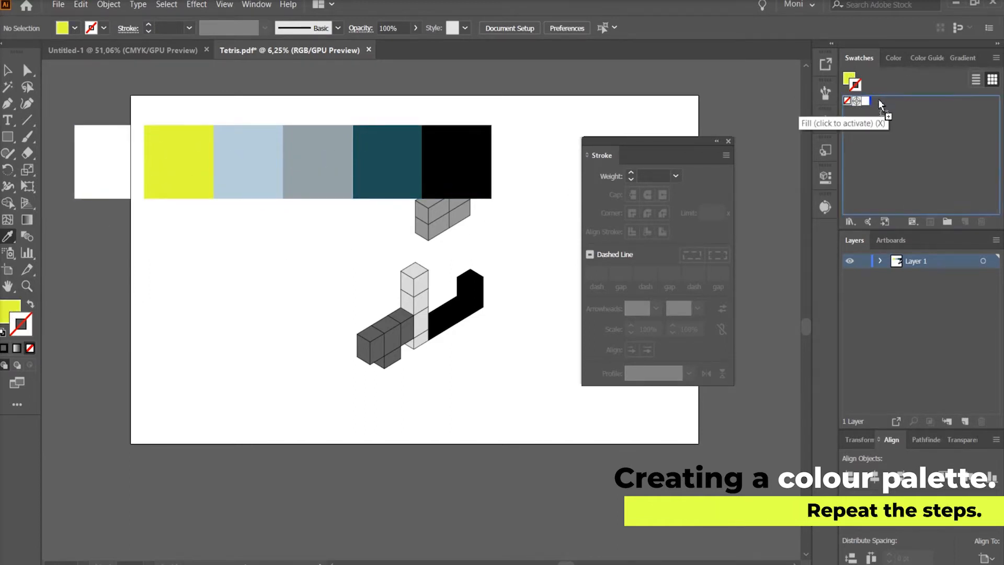
# - Sample the palette image's light blue, grey, dark teal and black and add them as swatches
pyautogui.click(240, 148)
pyautogui.moveTo(13, 311); pyautogui.dragTo(881, 102)
pyautogui.click(289, 147)
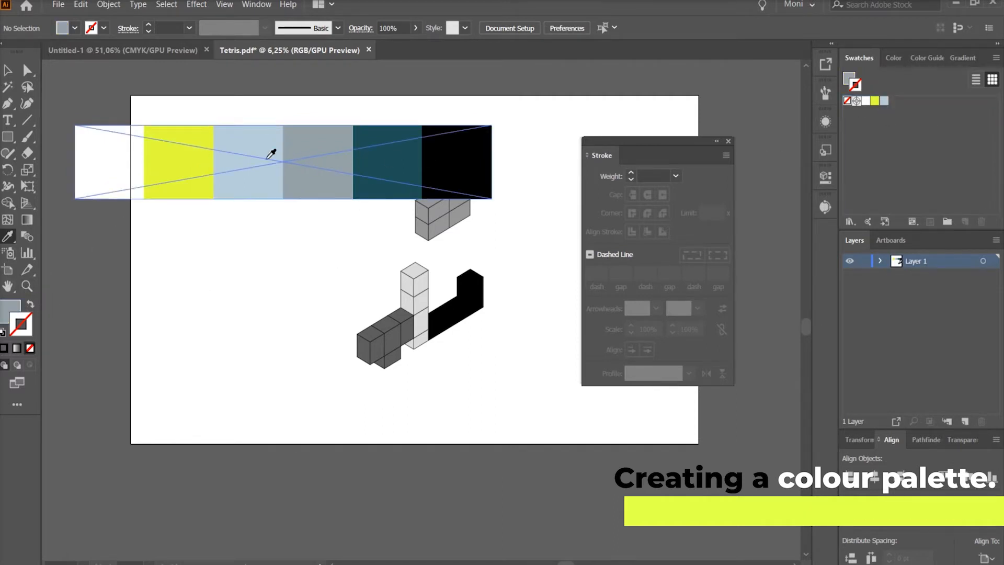
pyautogui.moveTo(753, 142); pyautogui.dragTo(893, 101)
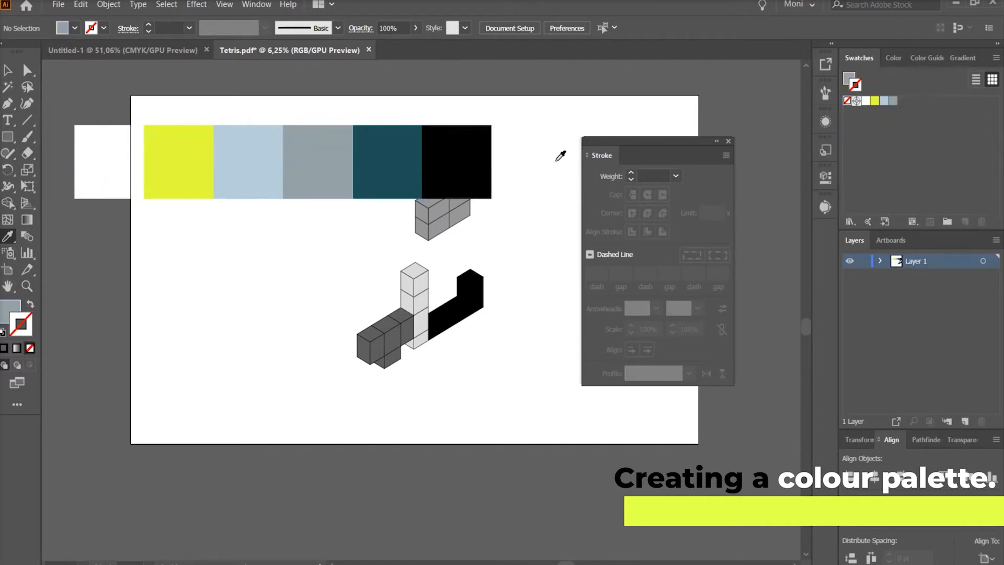
pyautogui.click(376, 157)
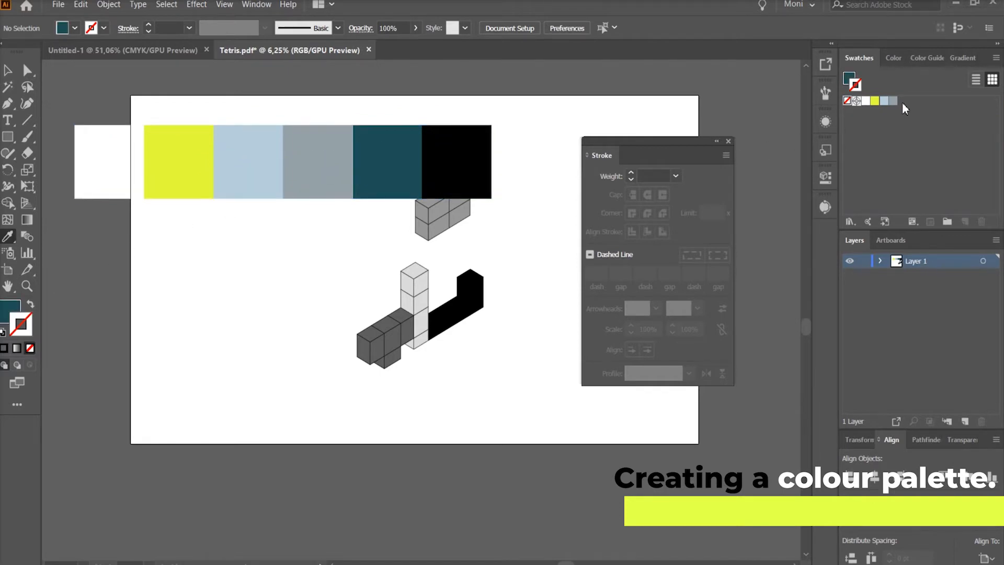
pyautogui.moveTo(11, 305); pyautogui.dragTo(898, 111)
pyautogui.click(484, 191)
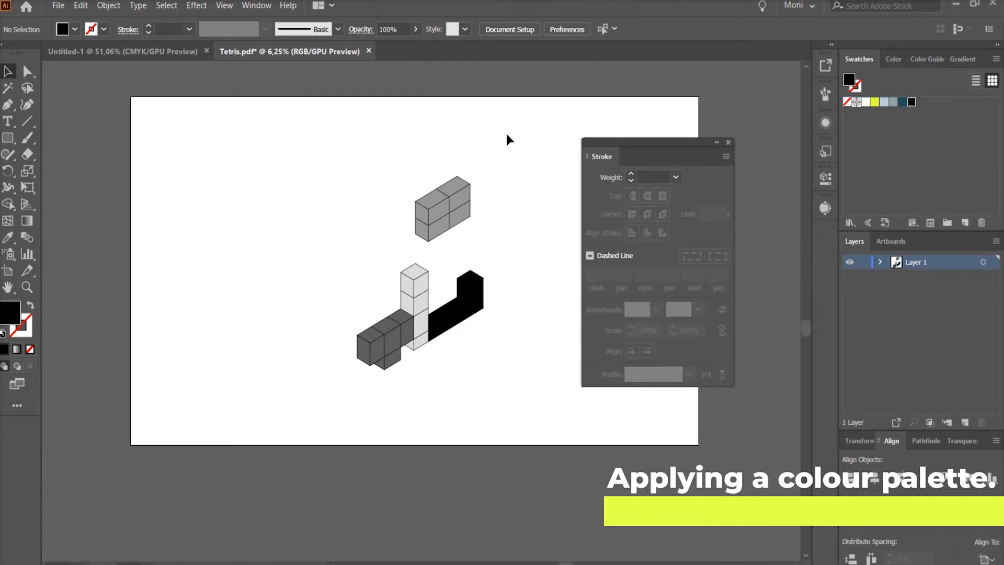
# - Fill all faces of the upper floating block with the yellow swatch and deselect it
pyautogui.moveTo(500, 149); pyautogui.dragTo(389, 255)
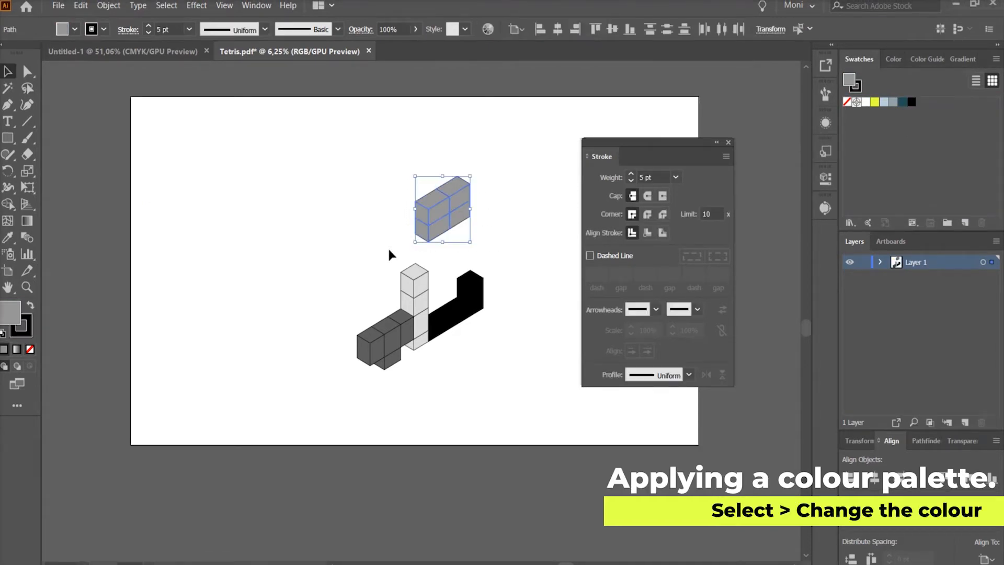
pyautogui.click(876, 105)
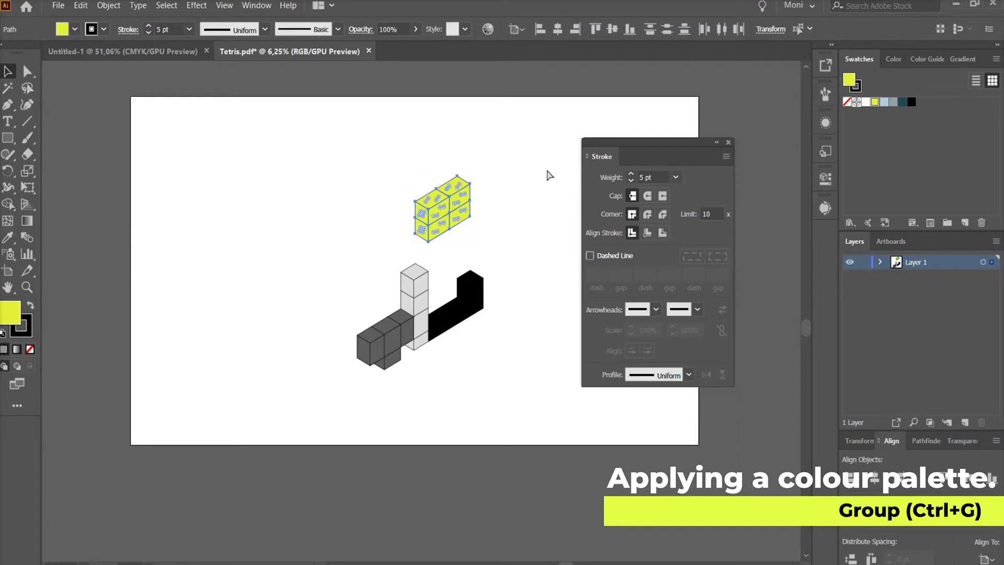
pyautogui.click(494, 243)
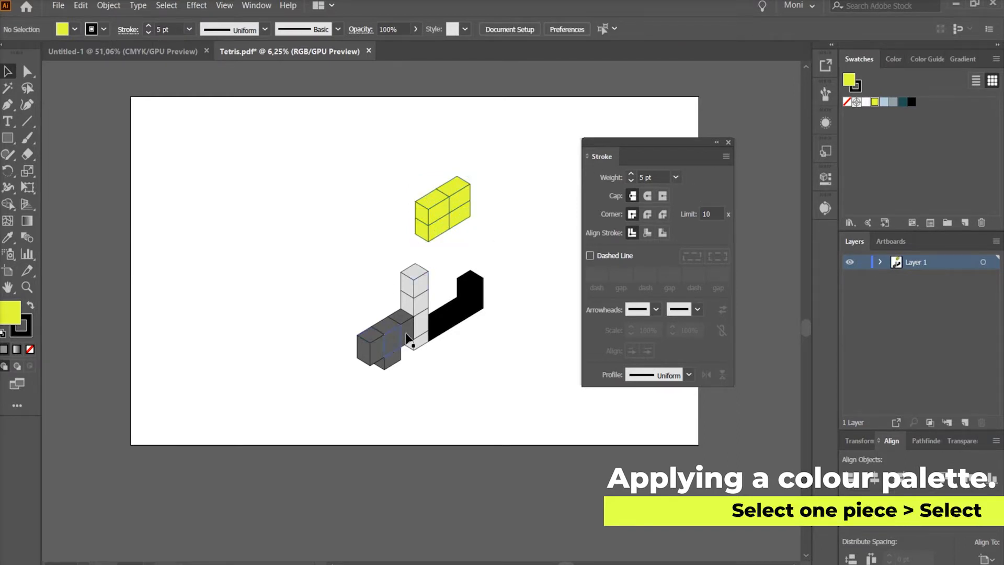
# - Select all faces with the same appearance as one black face and fill them with the grey swatch
pyautogui.click(438, 322)
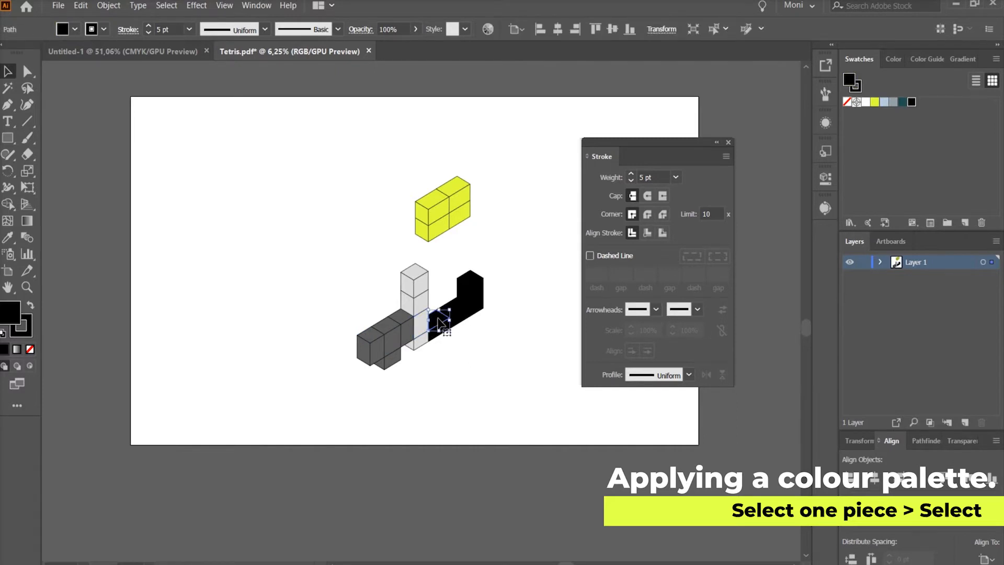
pyautogui.click(166, 5)
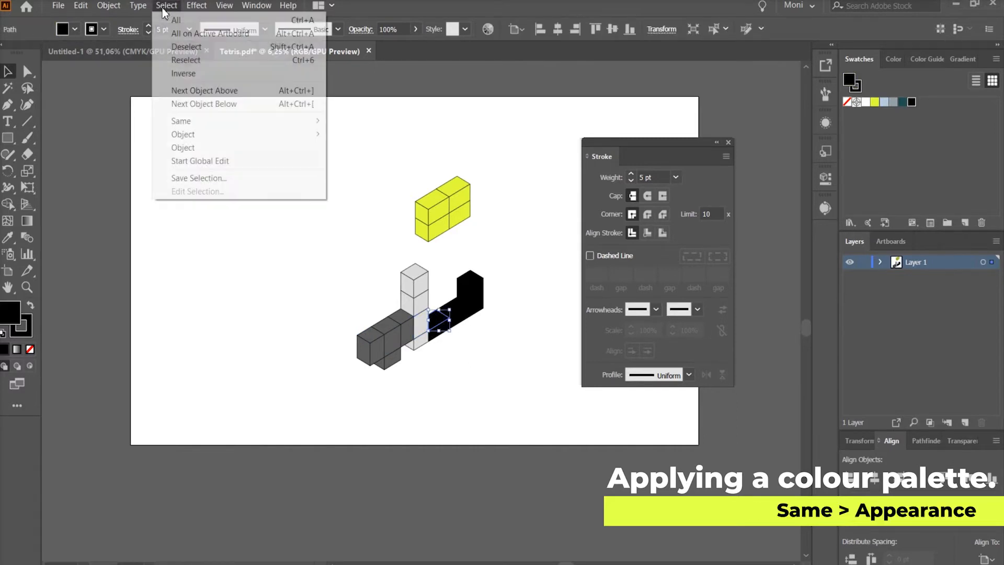
pyautogui.moveTo(273, 120)
pyautogui.click(367, 121)
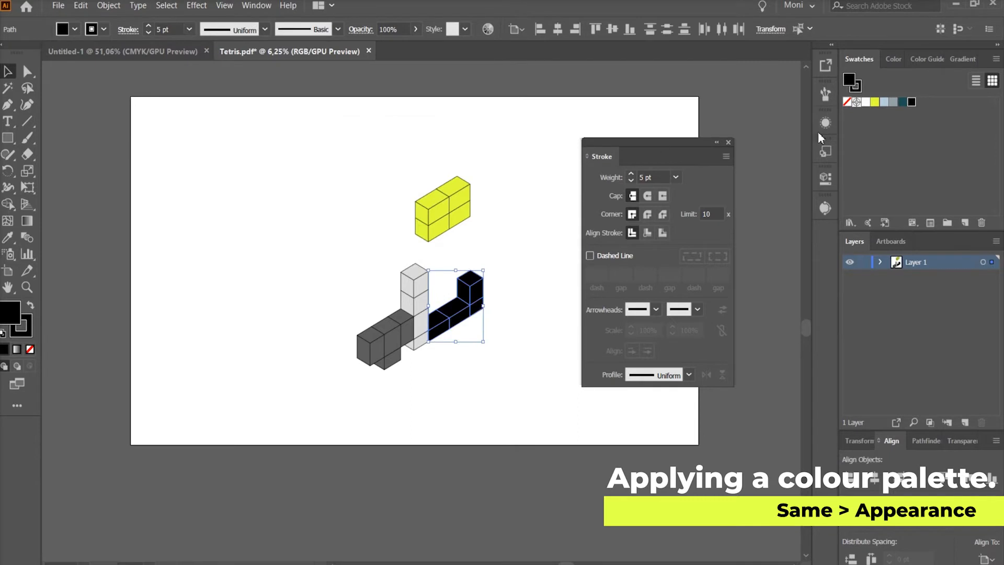
pyautogui.click(893, 102)
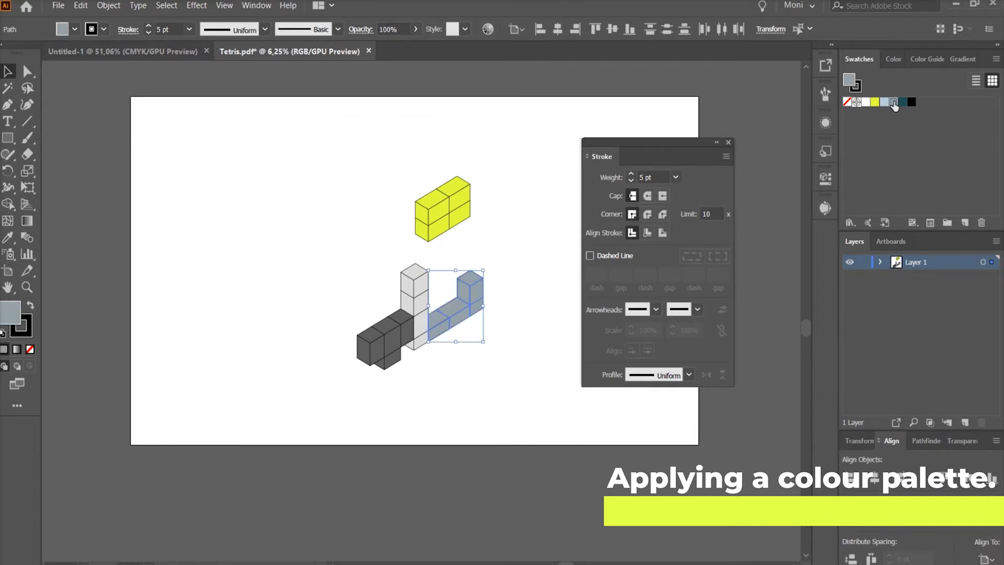
# - Group the grey block's faces, and fill all faces of the vertical tower sharing the same appearance with the light blue swatch
pyautogui.hotkey('ctrl', 'g')
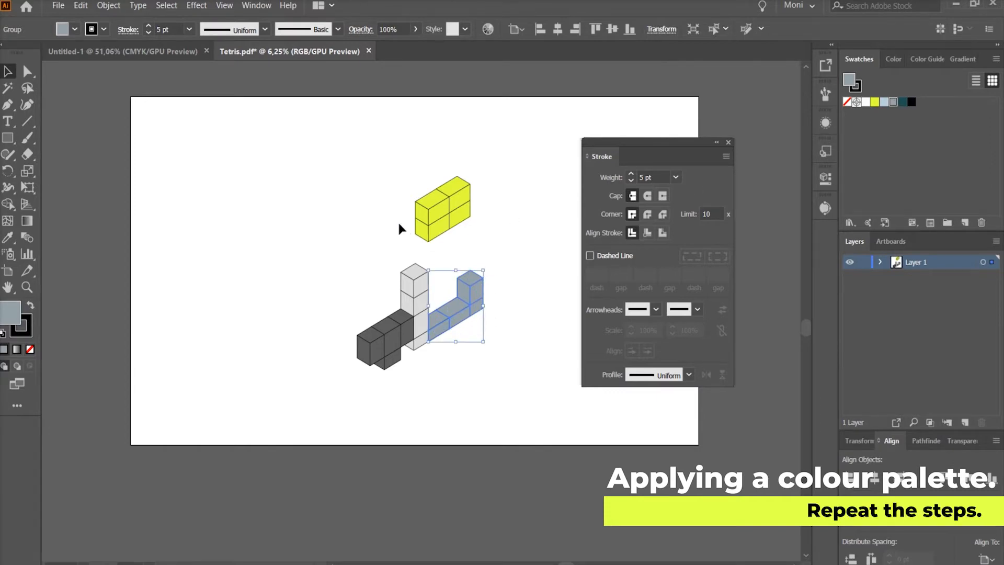
pyautogui.click(401, 237)
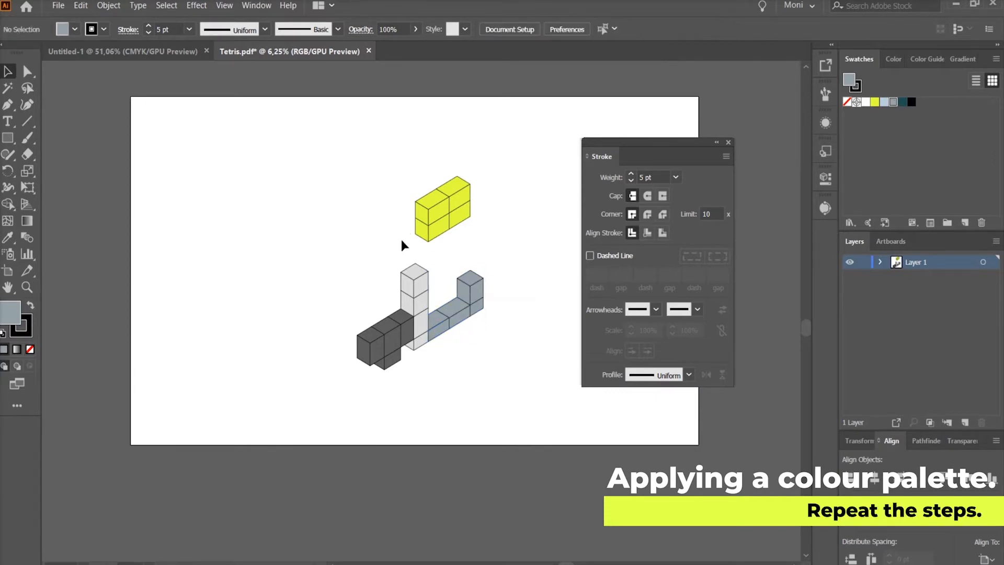
pyautogui.click(414, 281)
pyautogui.click(176, 6)
pyautogui.moveTo(273, 123)
pyautogui.click(363, 120)
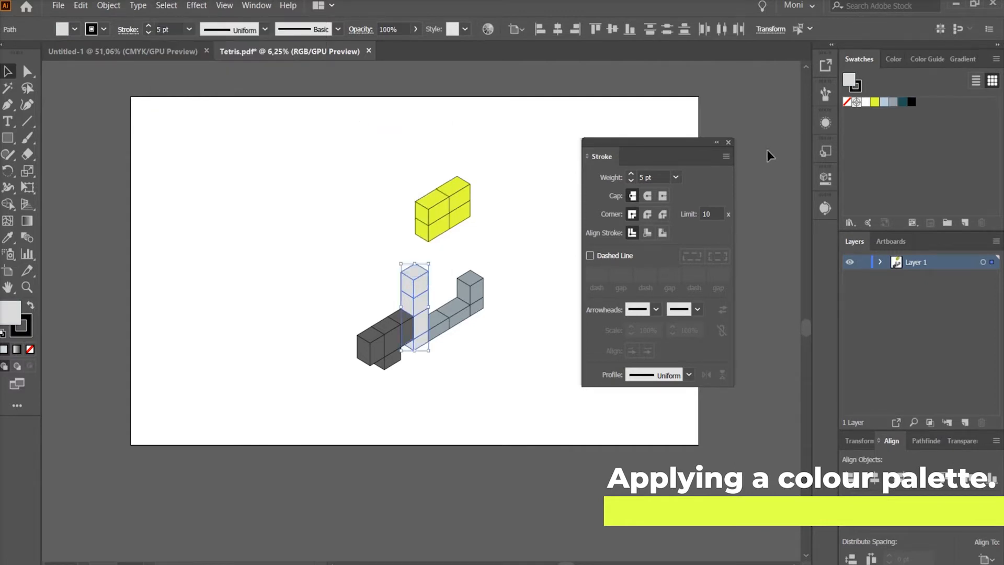
pyautogui.click(882, 103)
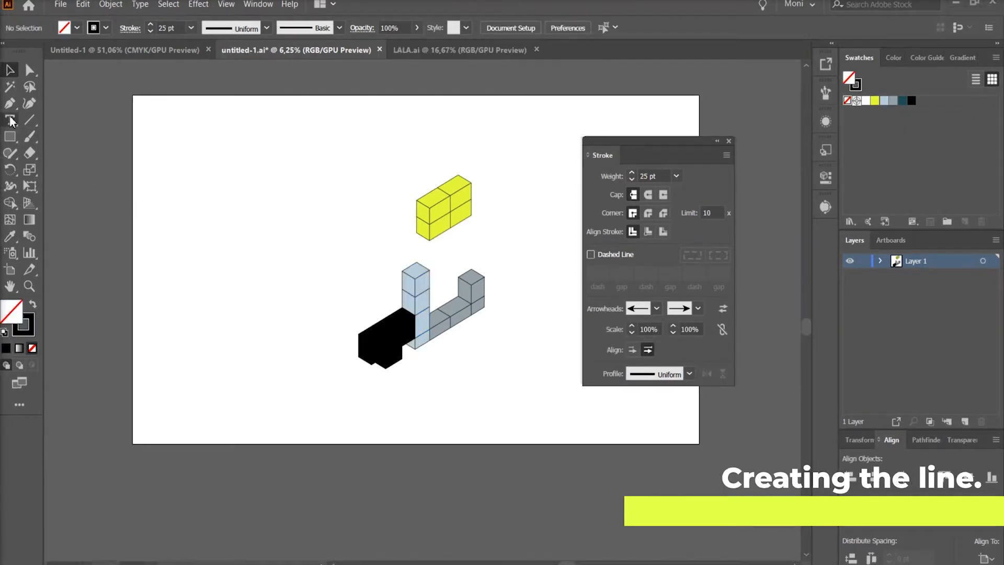
# - Draw a straight horizontal line with a 25 pt stroke below the blocks using the Pen tool and deselect it
pyautogui.click(9, 103)
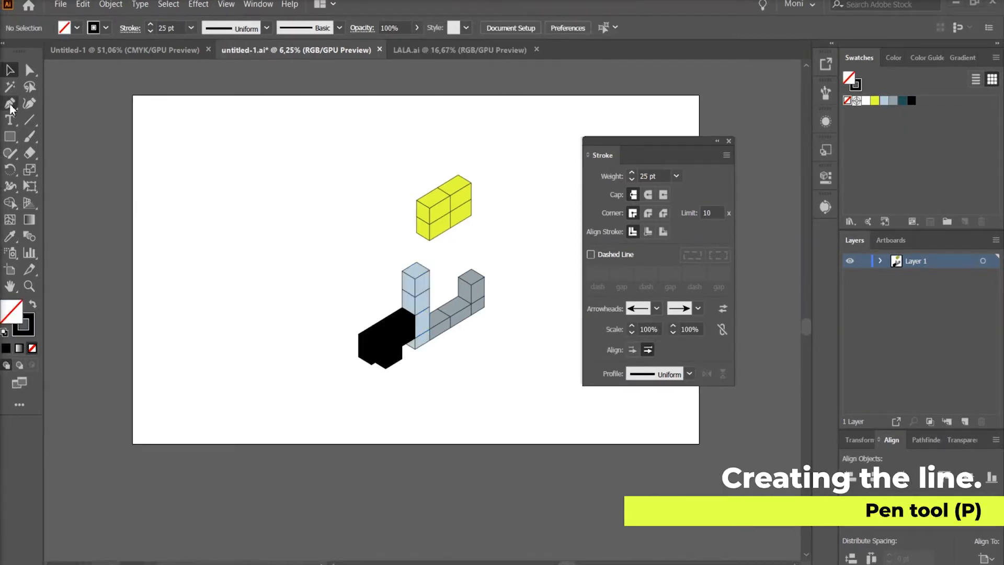
pyautogui.click(399, 389)
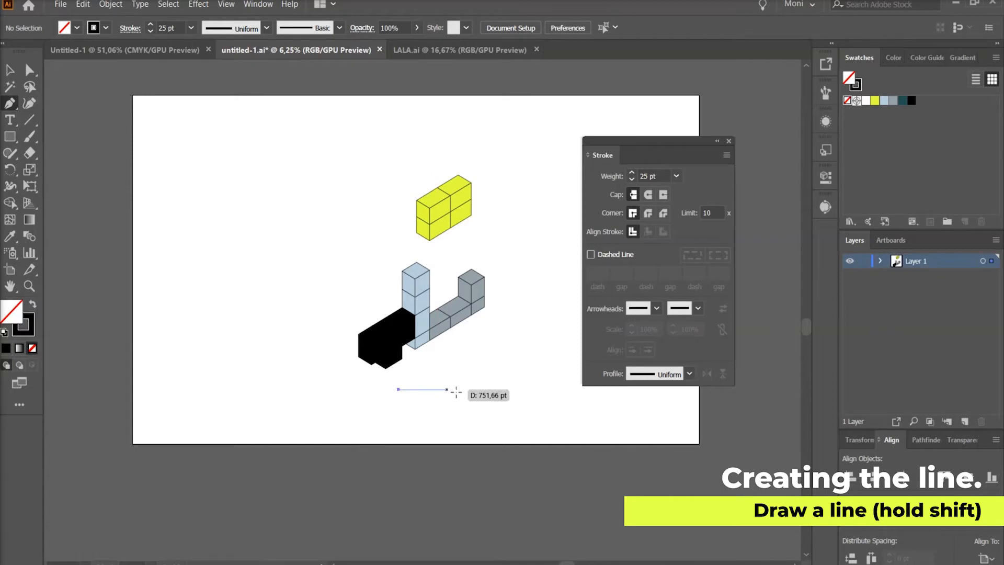
pyautogui.click(526, 389)
pyautogui.press('v')
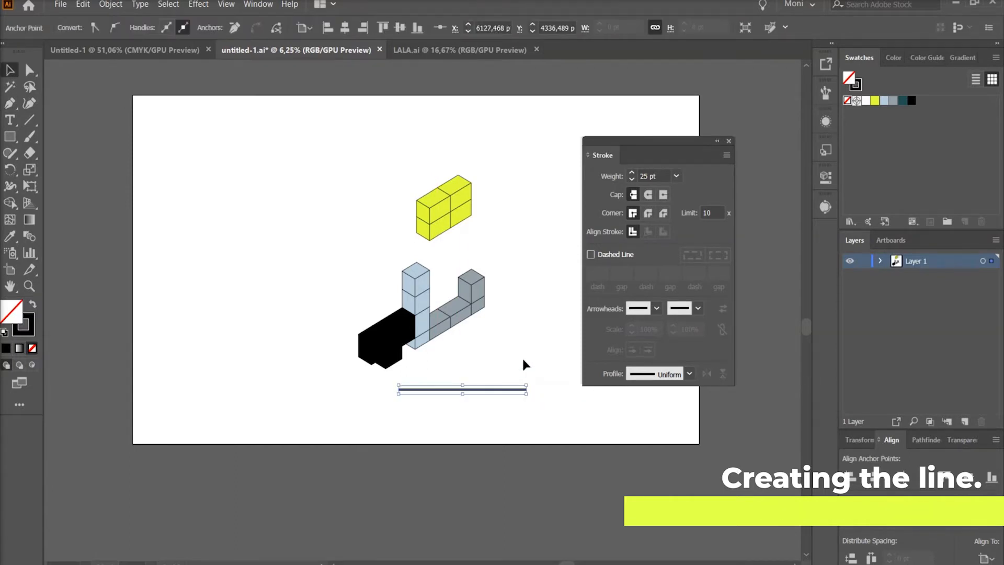
pyautogui.click(522, 356)
# - Add Arrow 2 arrowheads to both ends of the horizontal line
pyautogui.click(500, 390)
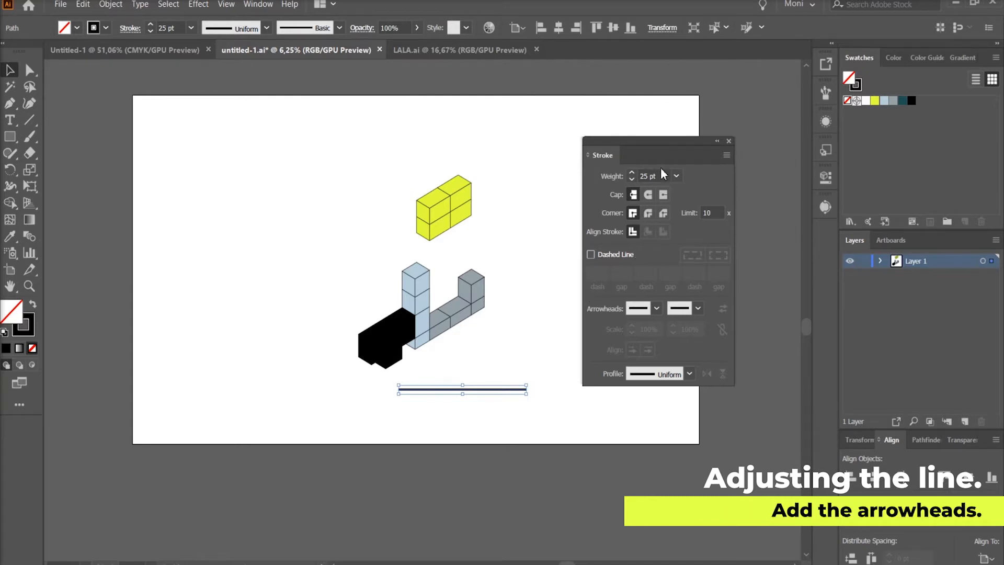
pyautogui.click(656, 312)
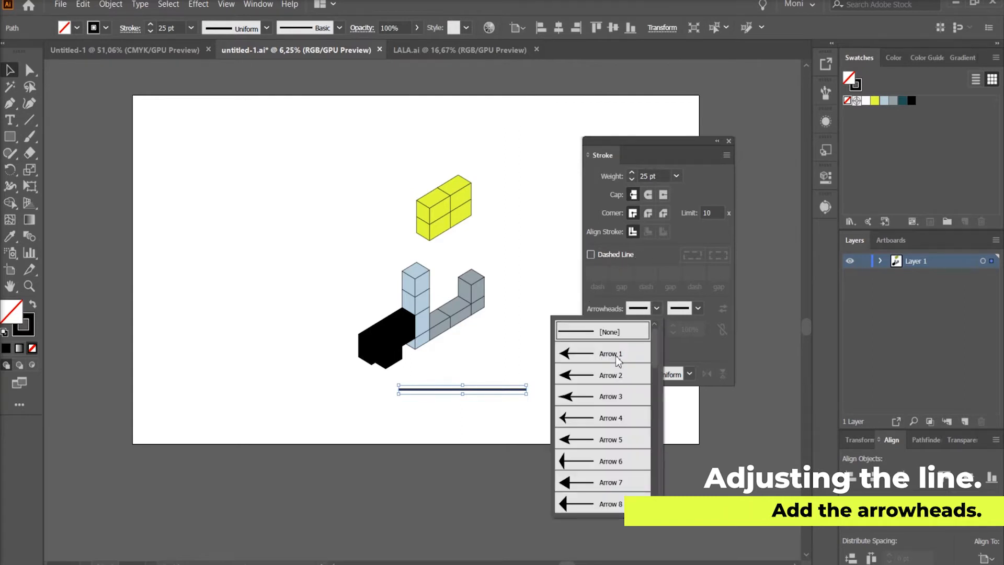
pyautogui.click(607, 374)
pyautogui.click(696, 313)
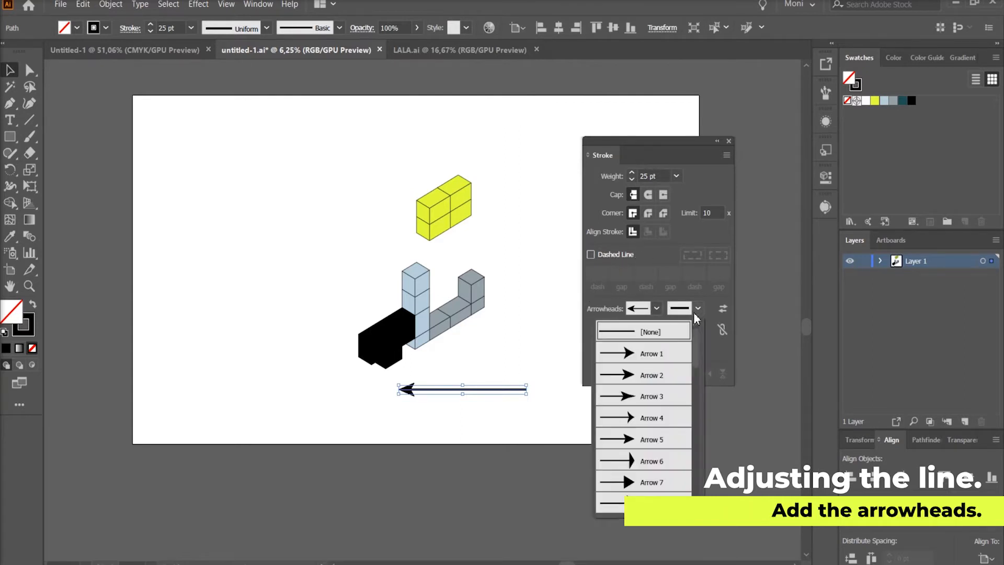
pyautogui.click(646, 375)
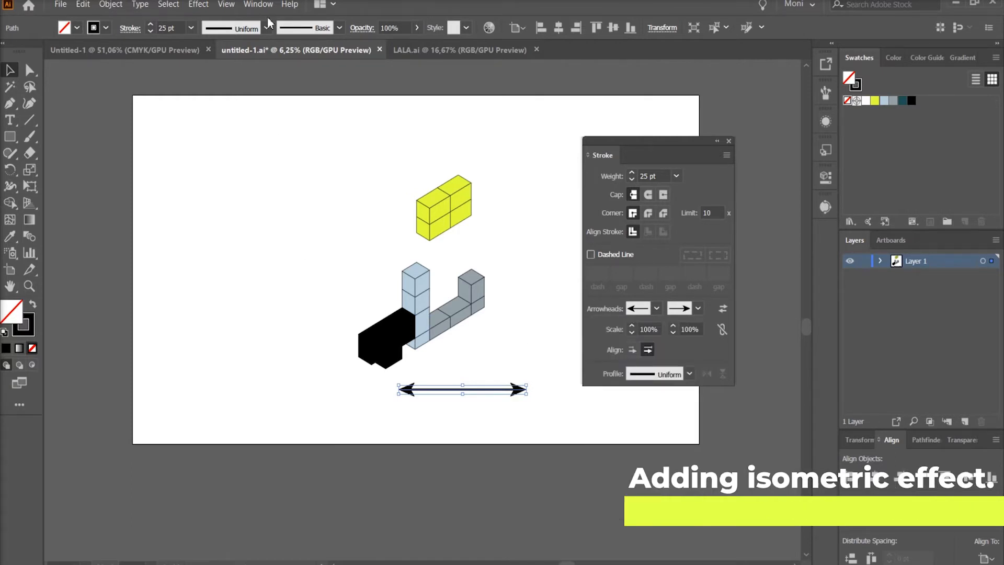
# - Apply a 3D Extrude & Bevel effect to the double-headed arrow with Isometric Top position, 0 pt depth and No Shading
pyautogui.click(198, 5)
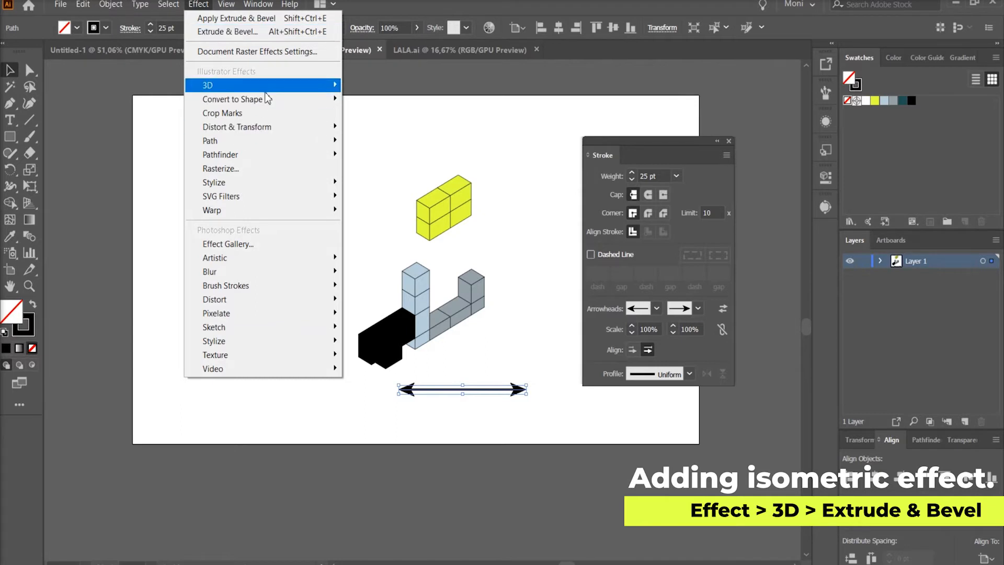
pyautogui.moveTo(266, 88)
pyautogui.click(377, 89)
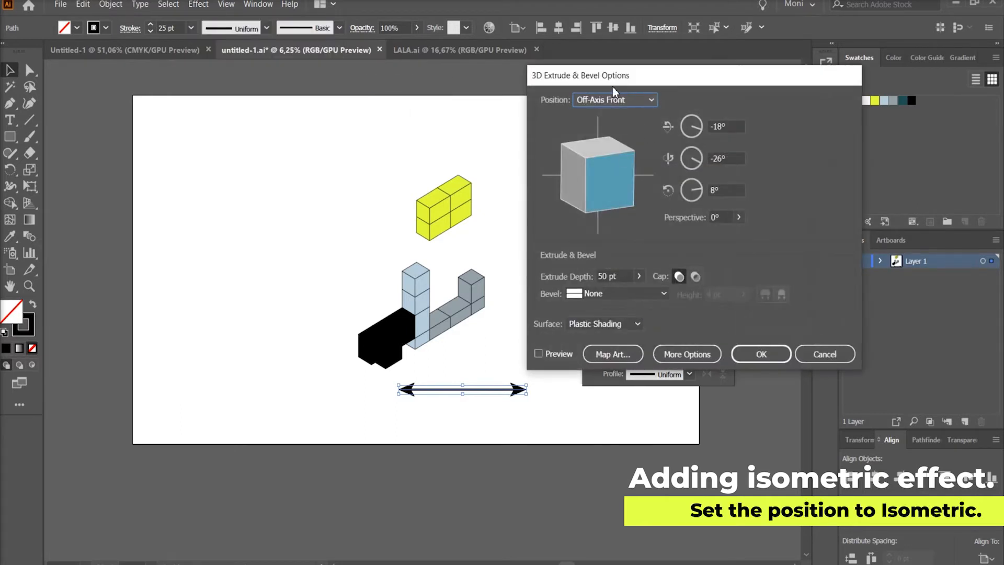
pyautogui.click(627, 100)
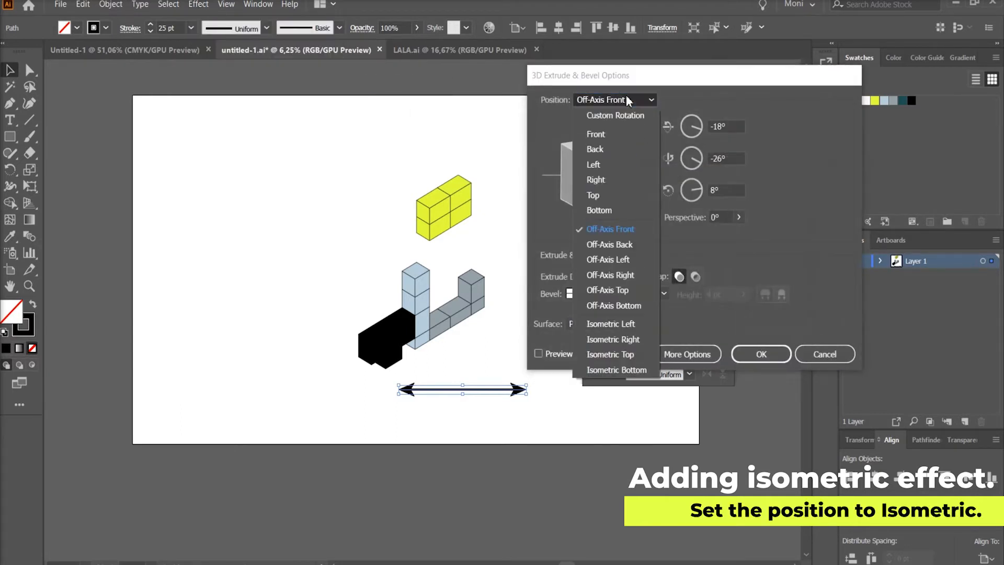
pyautogui.click(625, 354)
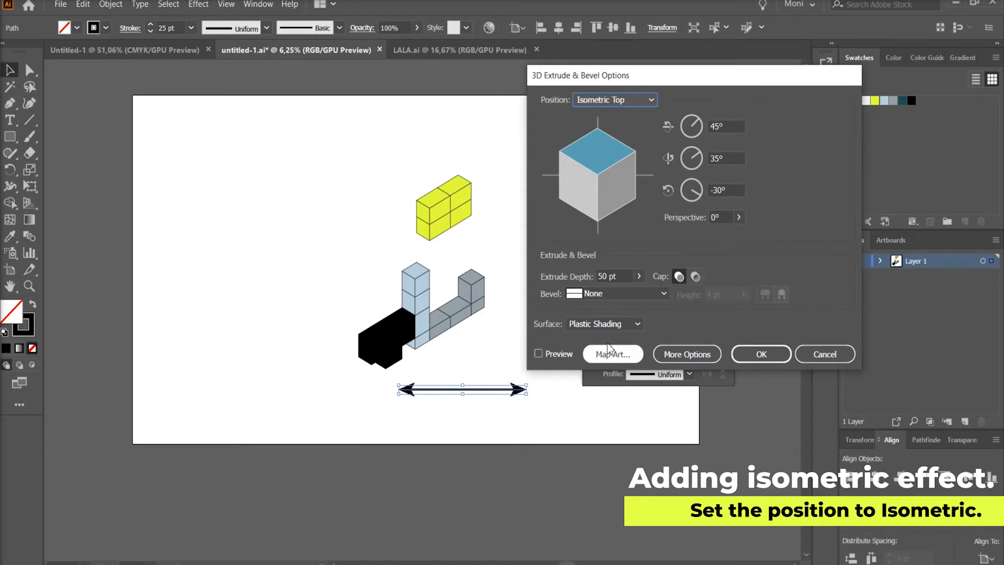
pyautogui.doubleClick(607, 275)
pyautogui.write('0')
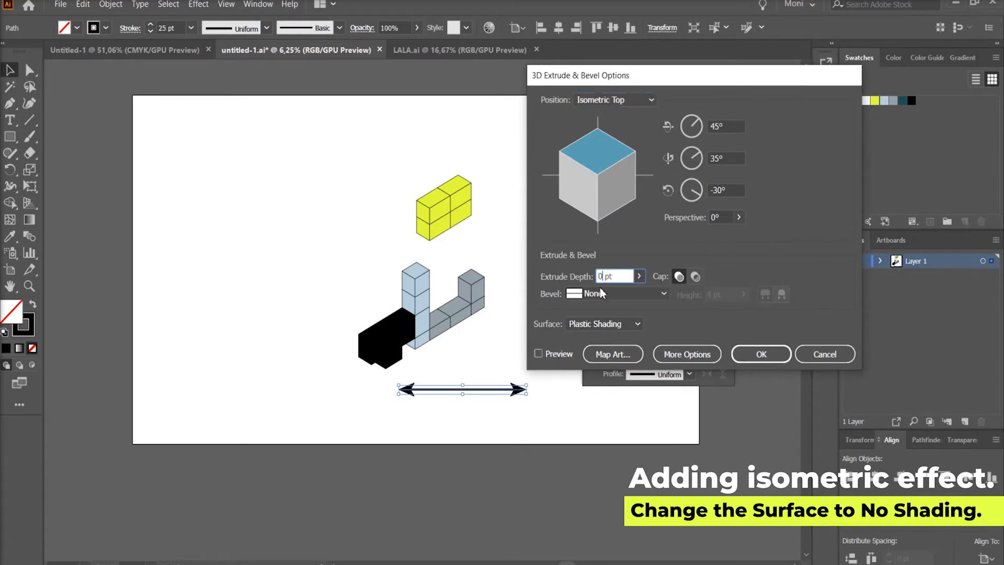
pyautogui.click(594, 324)
pyautogui.click(597, 349)
pyautogui.click(551, 353)
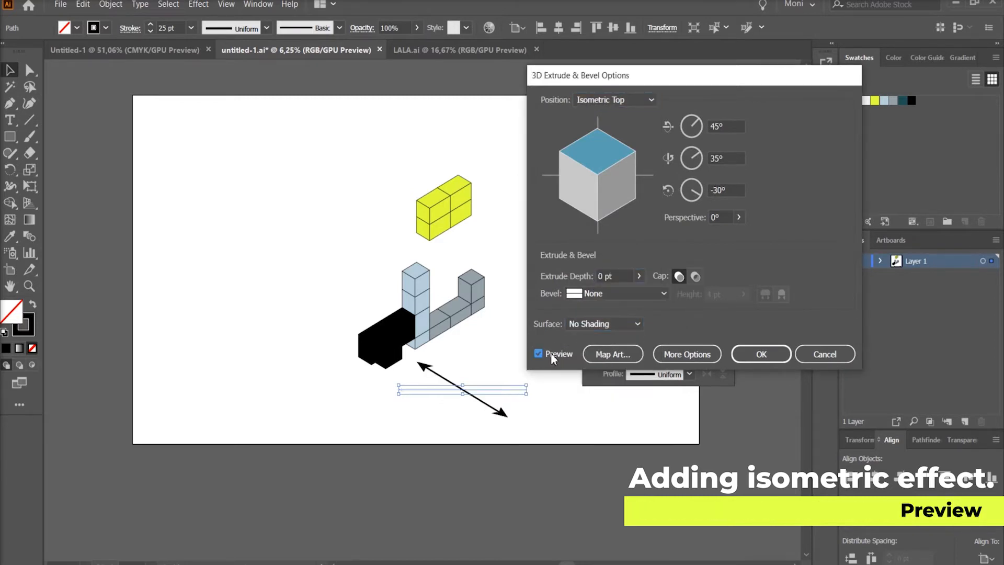
pyautogui.click(746, 357)
# - Position the isometric arrow diagonally across the black block, nudge it slightly up and to the right, and deselect it
pyautogui.moveTo(462, 393); pyautogui.dragTo(410, 354)
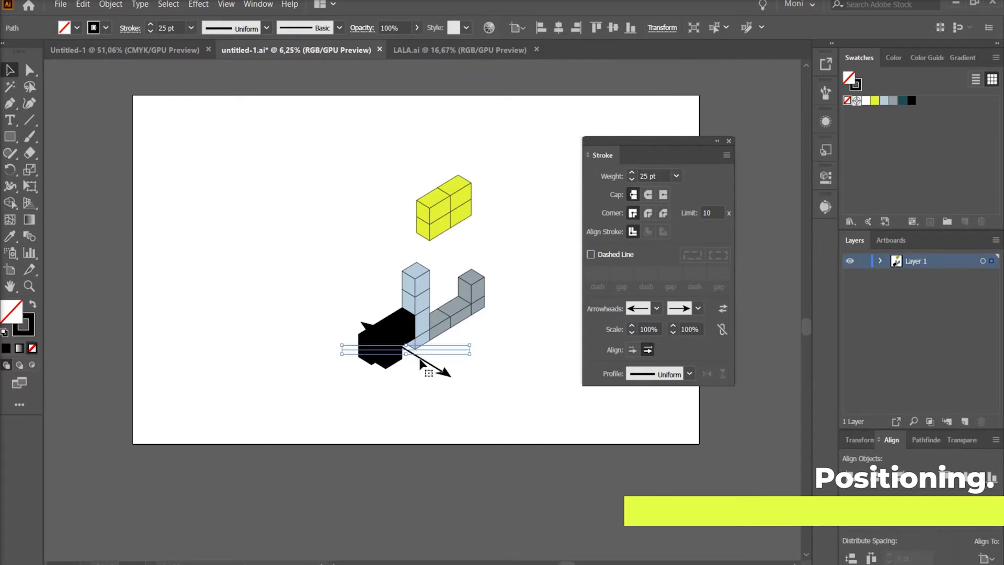
pyautogui.moveTo(418, 358); pyautogui.dragTo(401, 353)
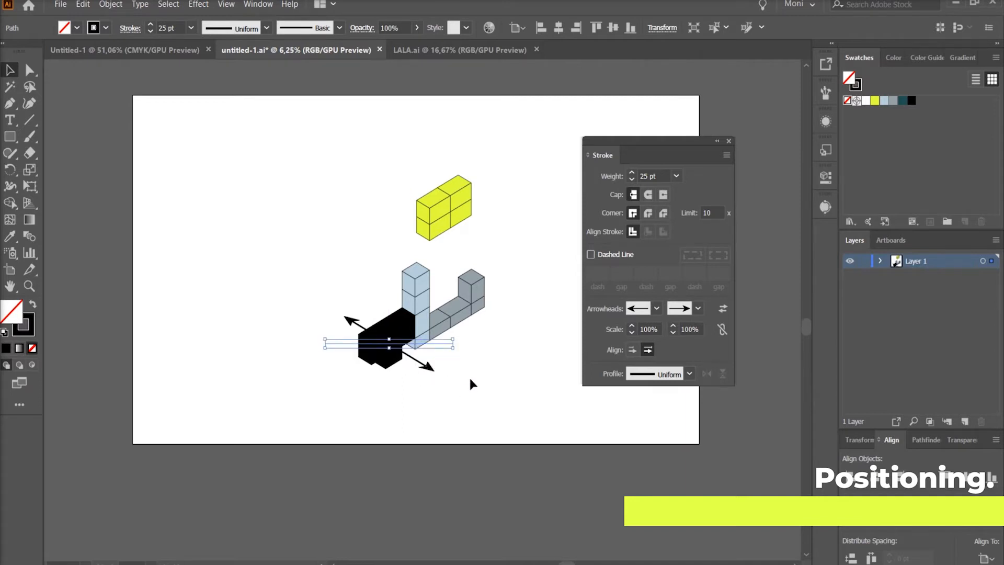
pyautogui.press('Up')
pyautogui.press('Up')
pyautogui.press('Up')
pyautogui.press('Up')
pyautogui.press('Up')
pyautogui.press('Up')
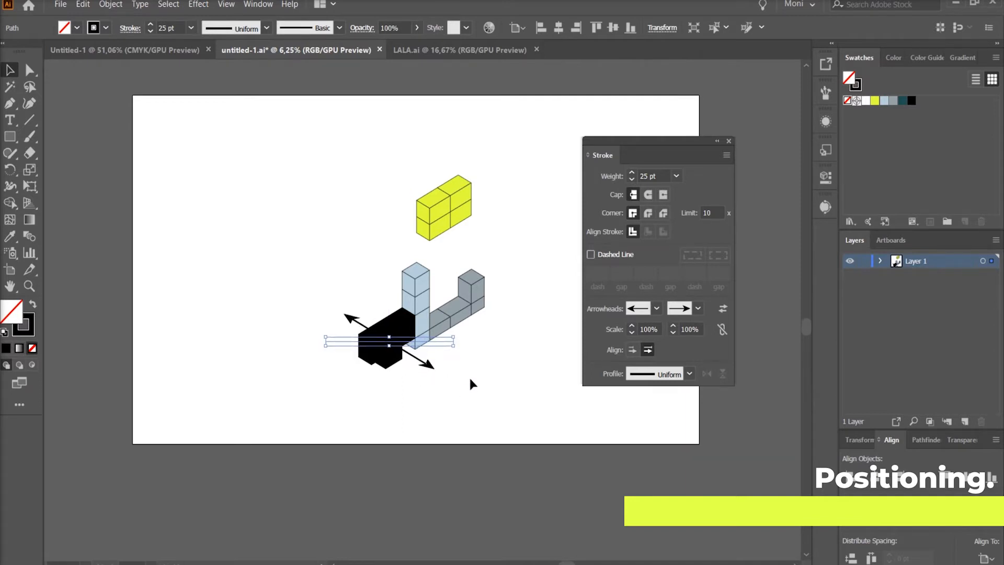
pyautogui.press('Right')
pyautogui.press('Right')
pyautogui.press('Right')
pyautogui.press('Right')
pyautogui.press('Right')
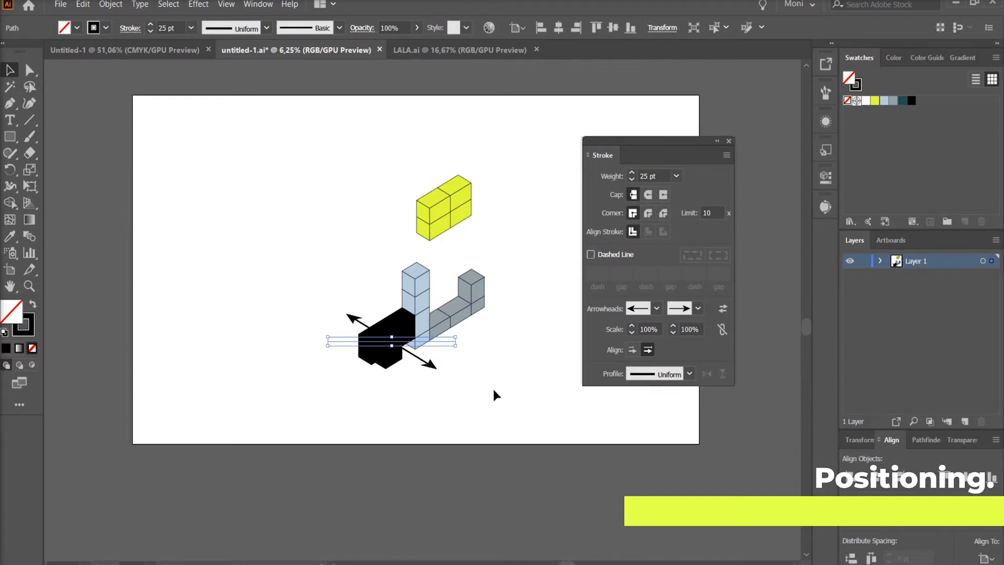
pyautogui.click(525, 340)
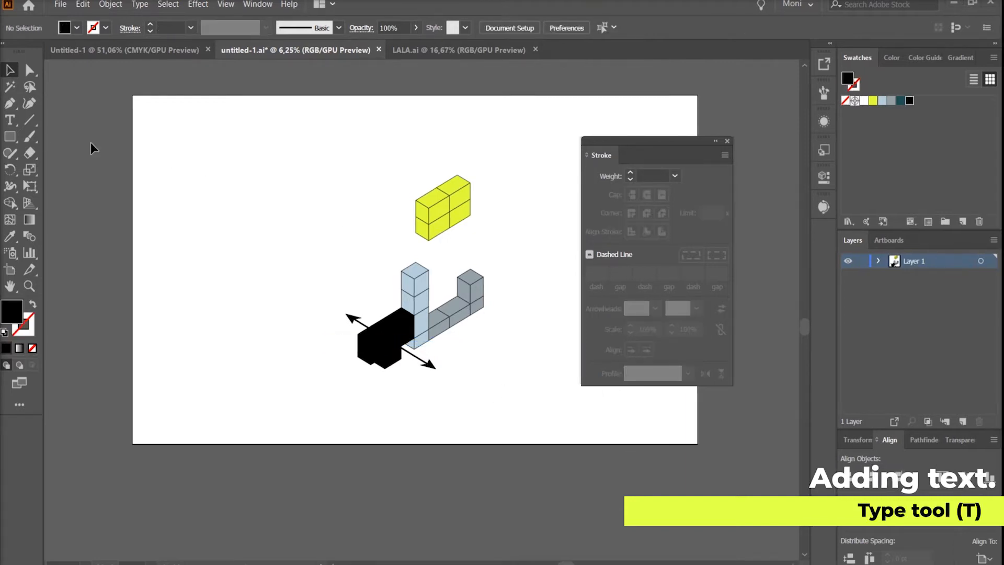
# - Add the text OFFICE on the empty area beside the blocks and select it as an object
pyautogui.press('t')
pyautogui.click(286, 268)
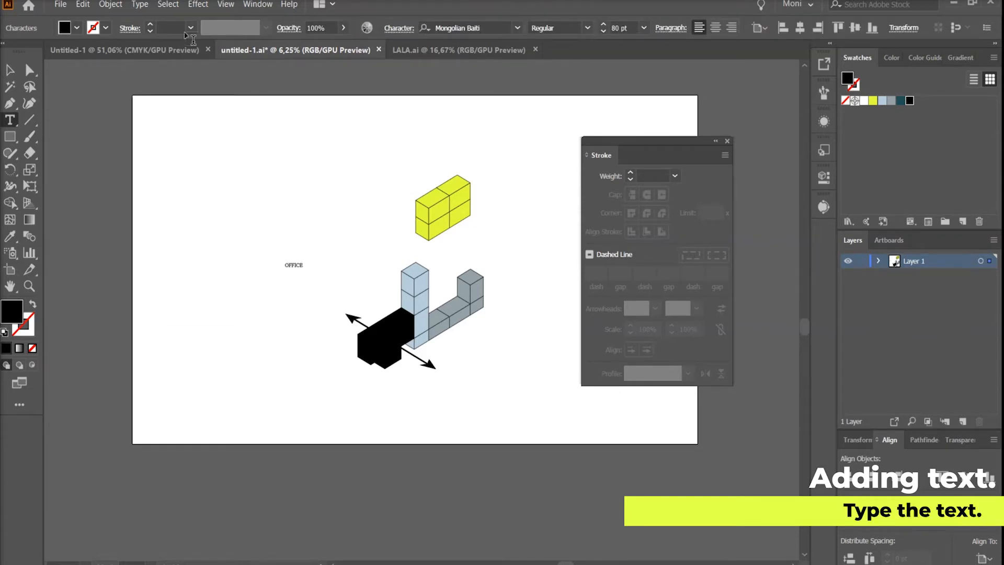
pyautogui.click(9, 69)
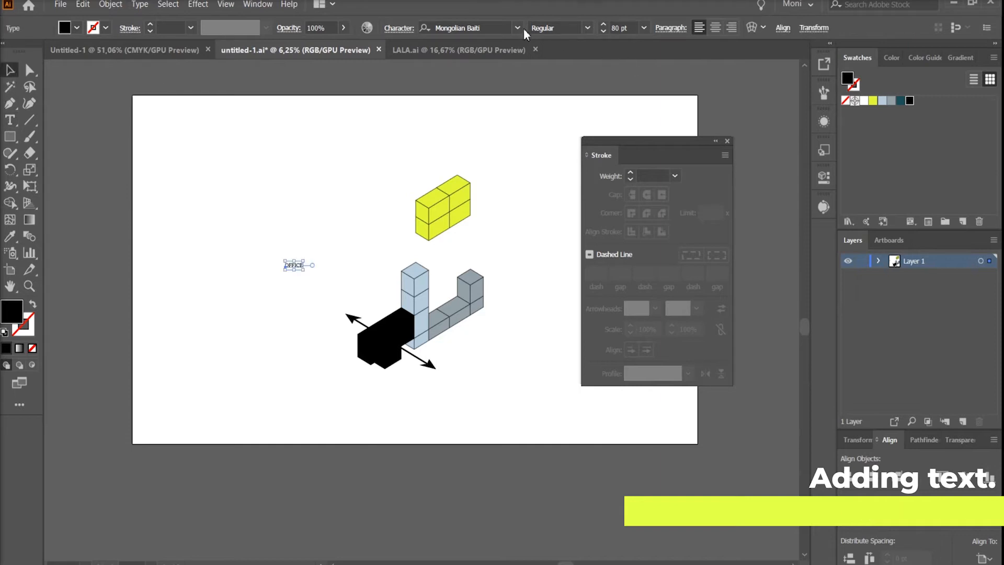
# - Set the OFFICE text to Montserrat ExtraBold at 110 pt
pyautogui.click(523, 28)
pyautogui.click(487, 138)
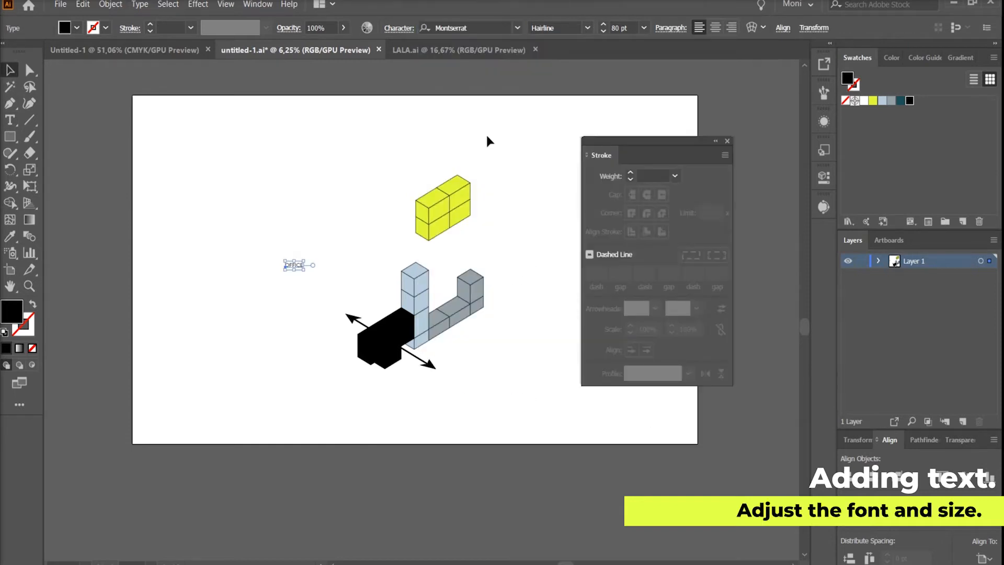
pyautogui.click(588, 28)
pyautogui.click(562, 178)
pyautogui.click(612, 27)
pyautogui.write('110')
pyautogui.press('Return')
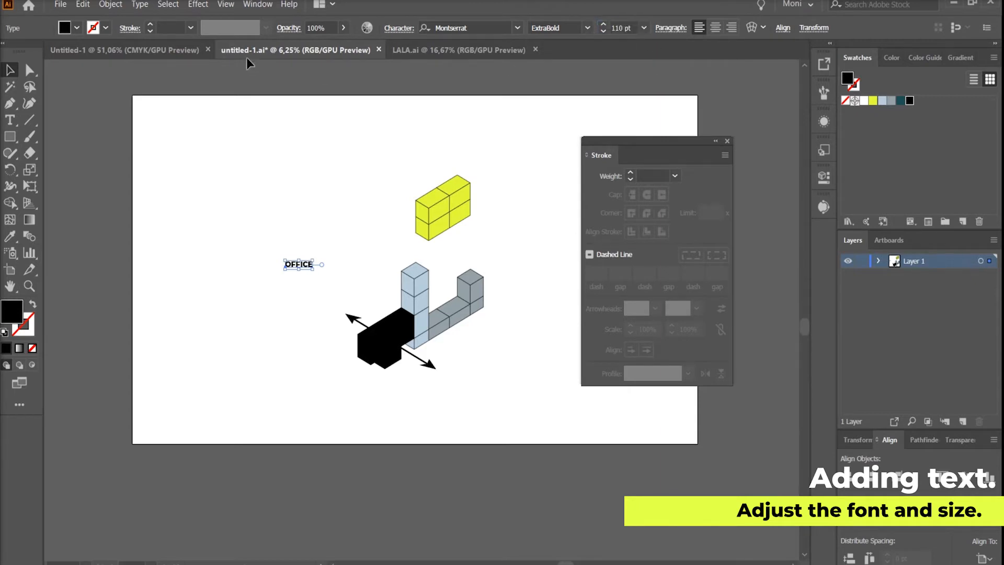
# - Apply a 3D Extrude & Bevel effect to the OFFICE text with Isometric Right position, 0 pt depth and No Shading
pyautogui.click(198, 5)
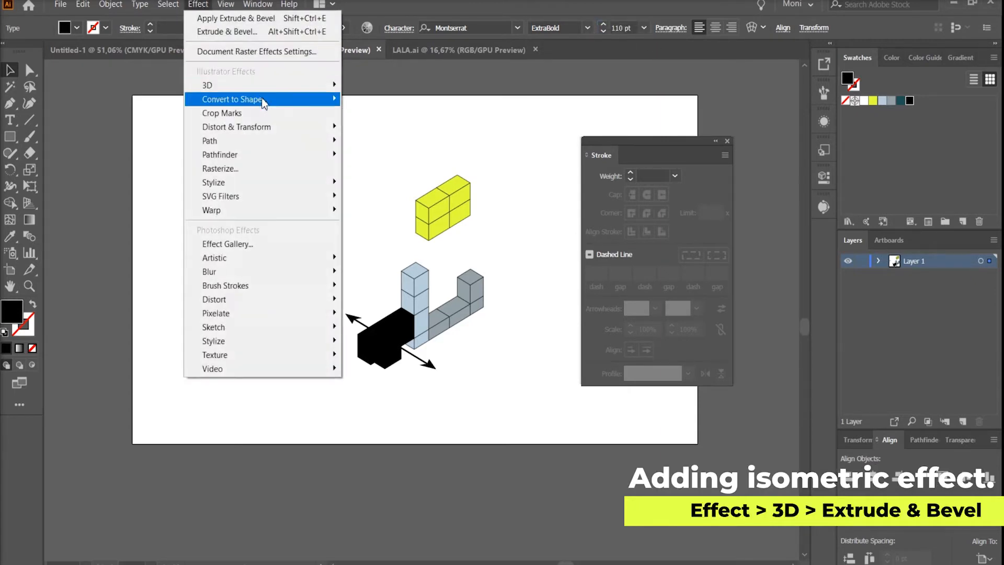
pyautogui.moveTo(262, 86)
pyautogui.click(405, 86)
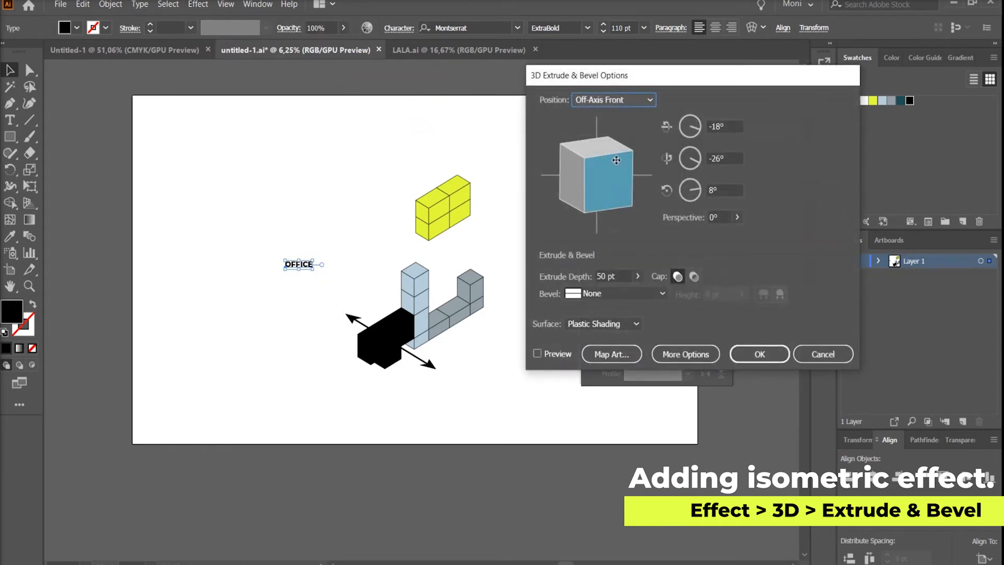
pyautogui.click(584, 100)
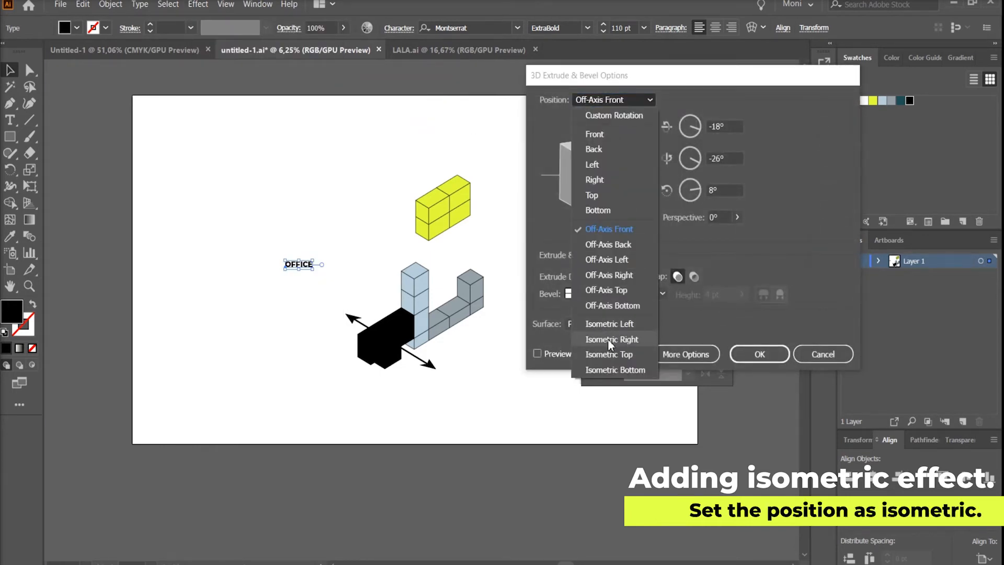
pyautogui.click(607, 340)
pyautogui.click(609, 276)
pyautogui.write('0')
pyautogui.click(591, 323)
pyautogui.click(585, 337)
pyautogui.click(594, 325)
pyautogui.click(600, 354)
pyautogui.click(549, 353)
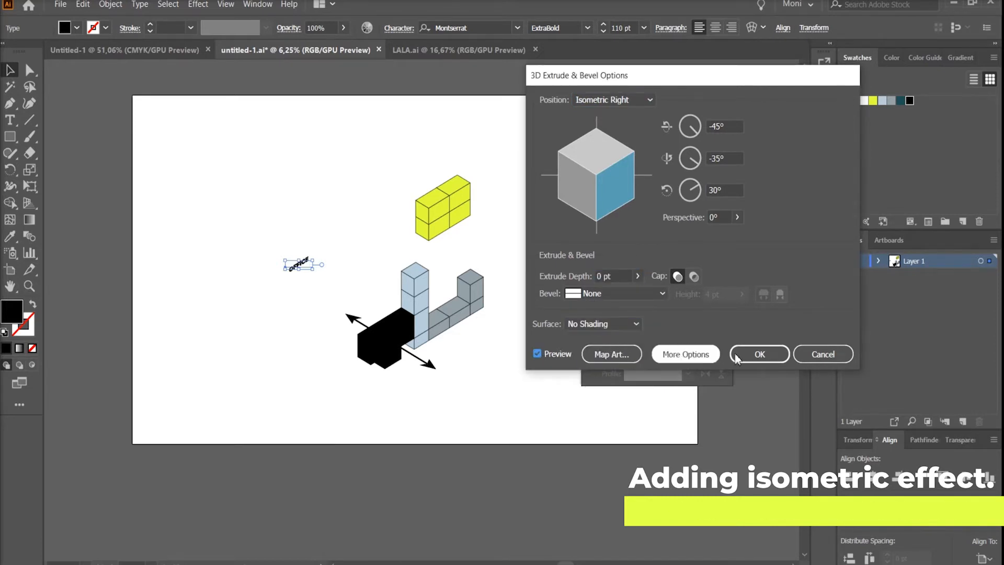
pyautogui.click(759, 355)
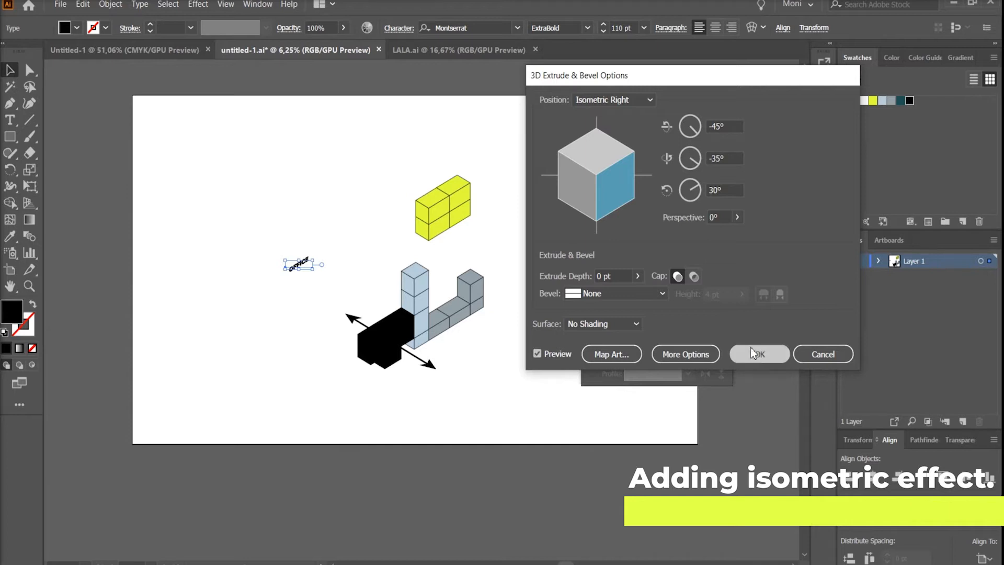
# - Move the OFFICE text onto the lower part of the yellow block's right-hand face
pyautogui.moveTo(299, 261); pyautogui.dragTo(420, 227)
pyautogui.hotkey('ctrl', 'z')
pyautogui.moveTo(303, 261); pyautogui.dragTo(441, 227)
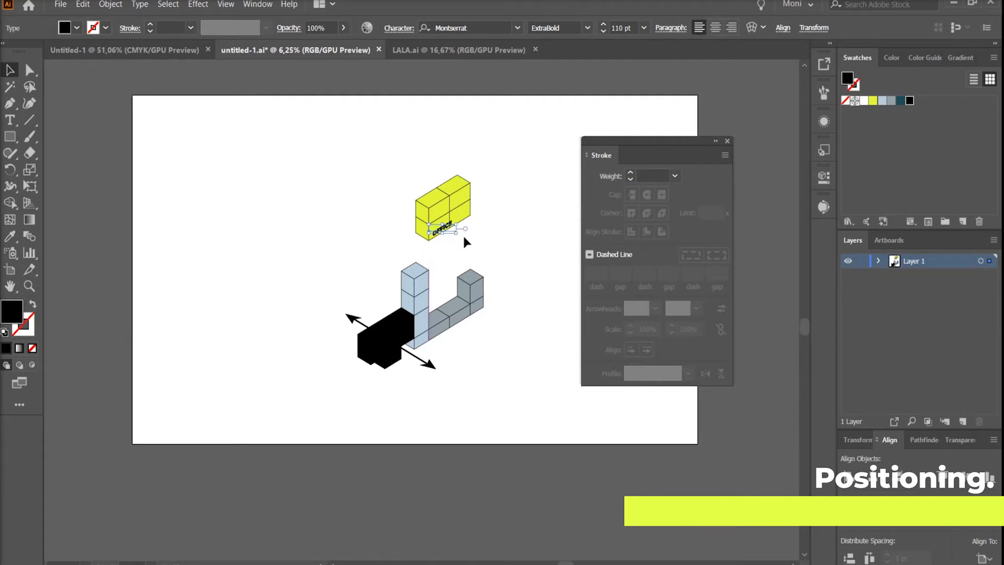
# - Add the text HOTEL on the empty area beside the blocks and select it as an object
pyautogui.click(10, 120)
pyautogui.click(229, 276)
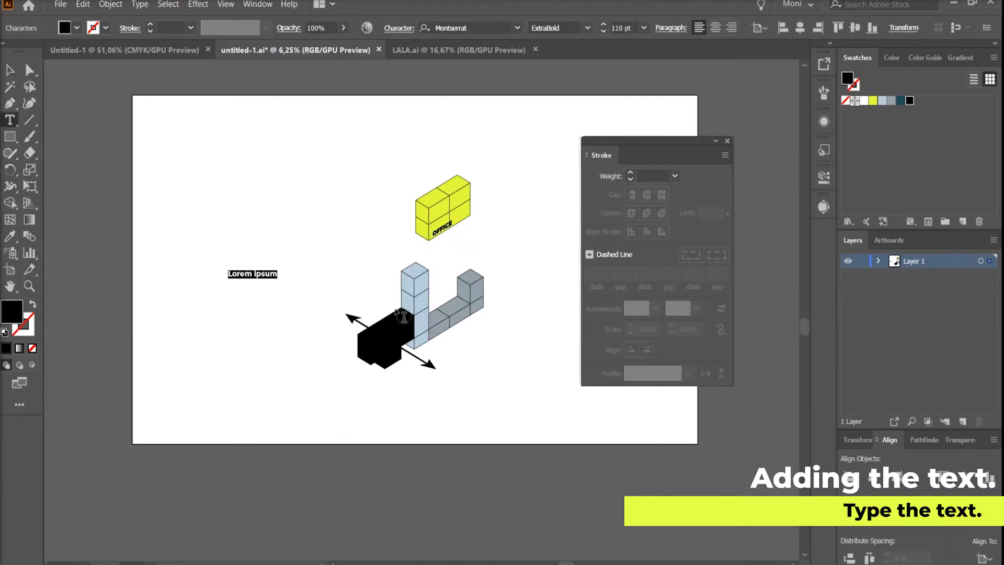
pyautogui.write('AD')
pyautogui.press('BackSpace')
pyautogui.press('BackSpace')
pyautogui.press('BackSpace')
pyautogui.press('BackSpace')
pyautogui.press('BackSpace')
pyautogui.write('HOTEL')
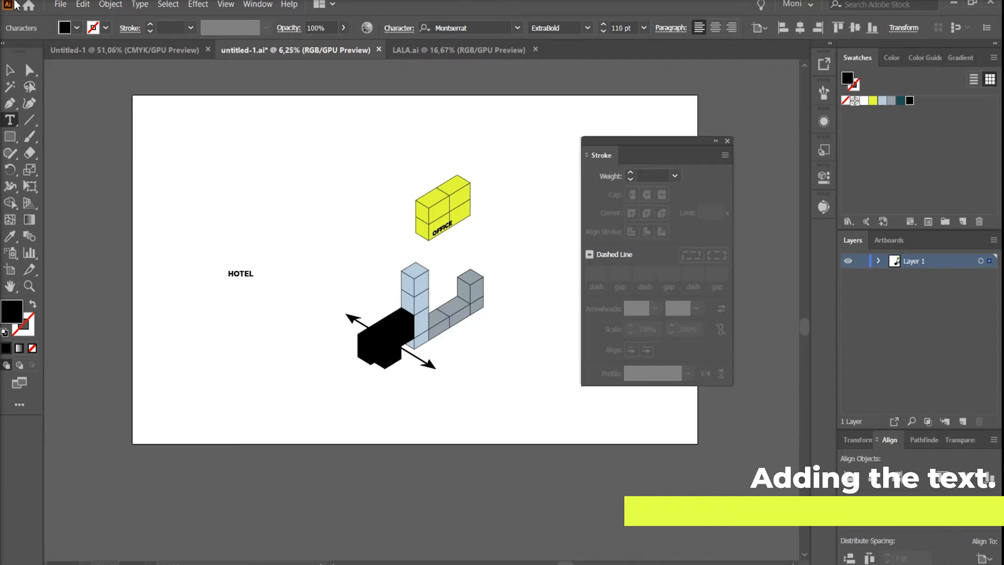
pyautogui.click(9, 69)
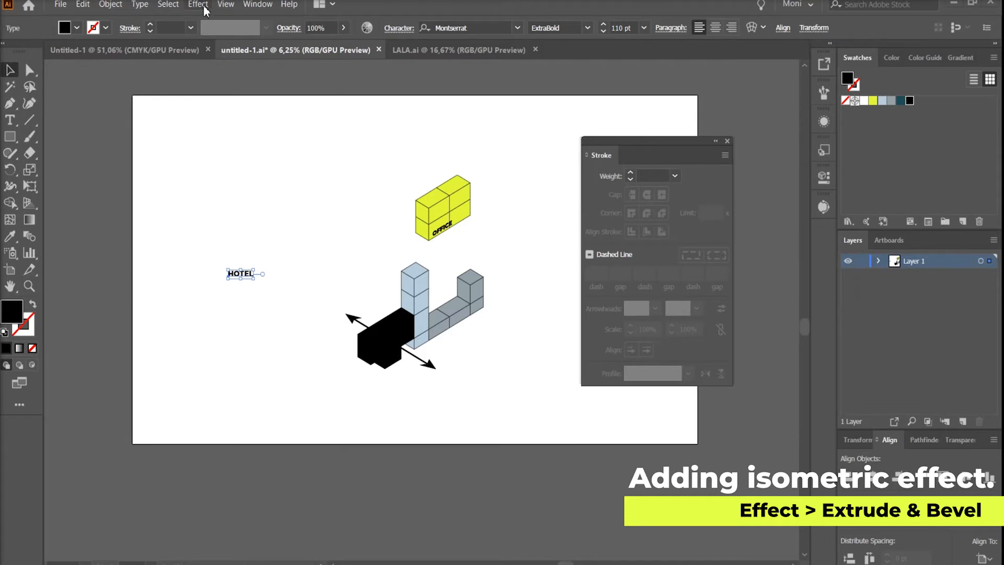
# - Apply a 3D Extrude & Bevel effect to the HOTEL text, starting from the Isometric Top position with the preview on
pyautogui.click(198, 5)
pyautogui.click(210, 30)
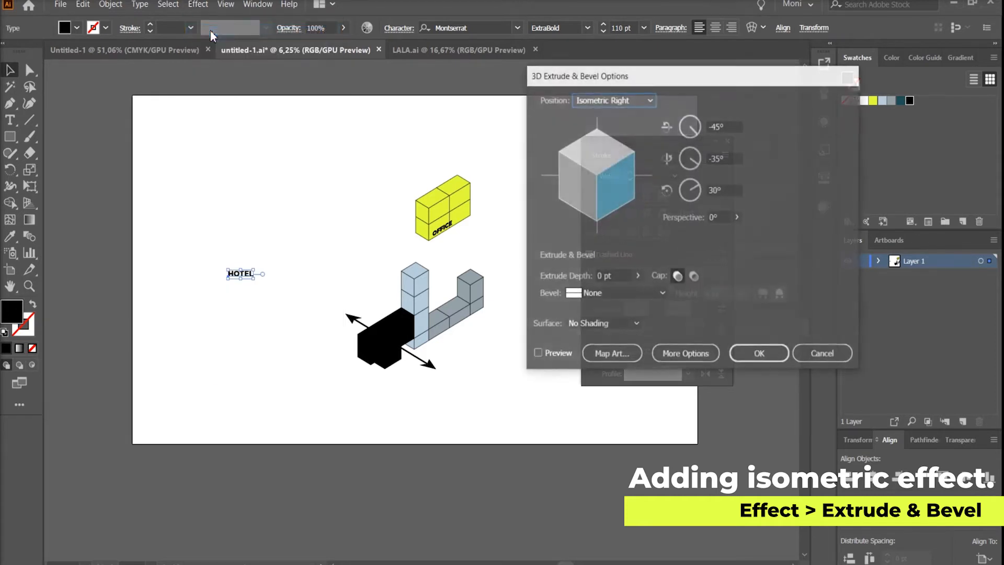
pyautogui.click(578, 100)
pyautogui.click(606, 351)
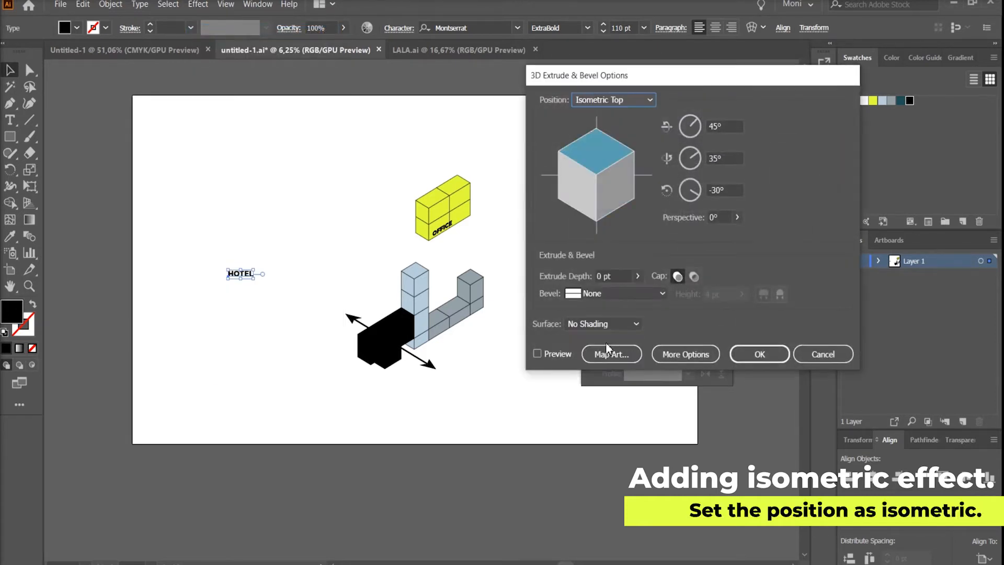
pyautogui.click(537, 353)
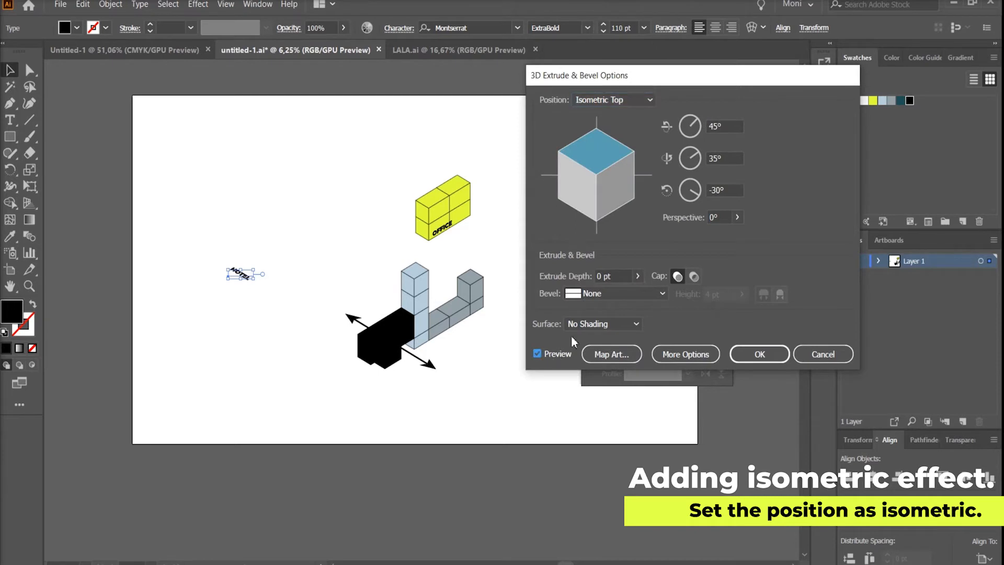
# - Set the effect's Y rotation to -35° and Z rotation to 30°, and move the HOTEL text onto the grey block's top face
pyautogui.click(712, 157)
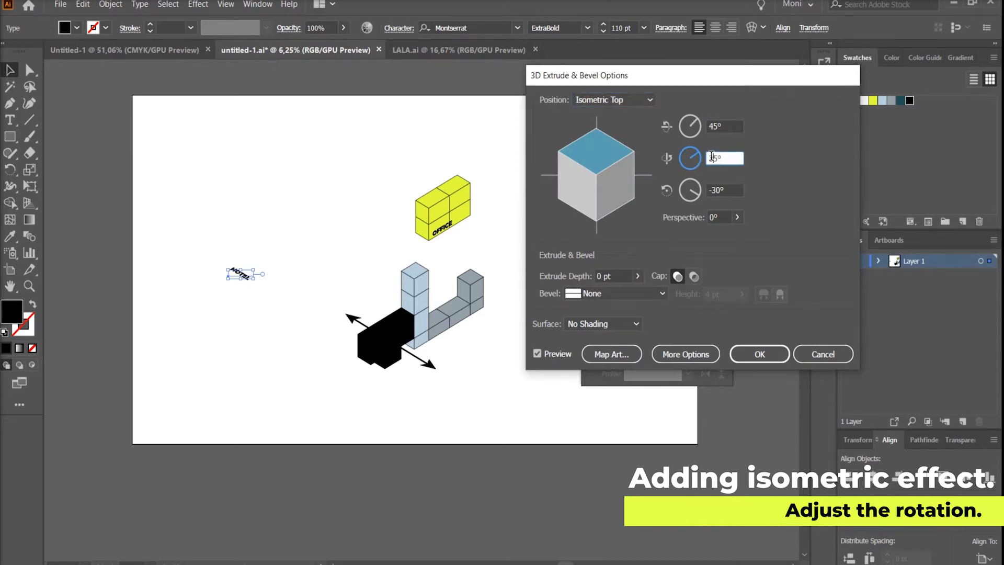
pyautogui.write('-')
pyautogui.press('Tab')
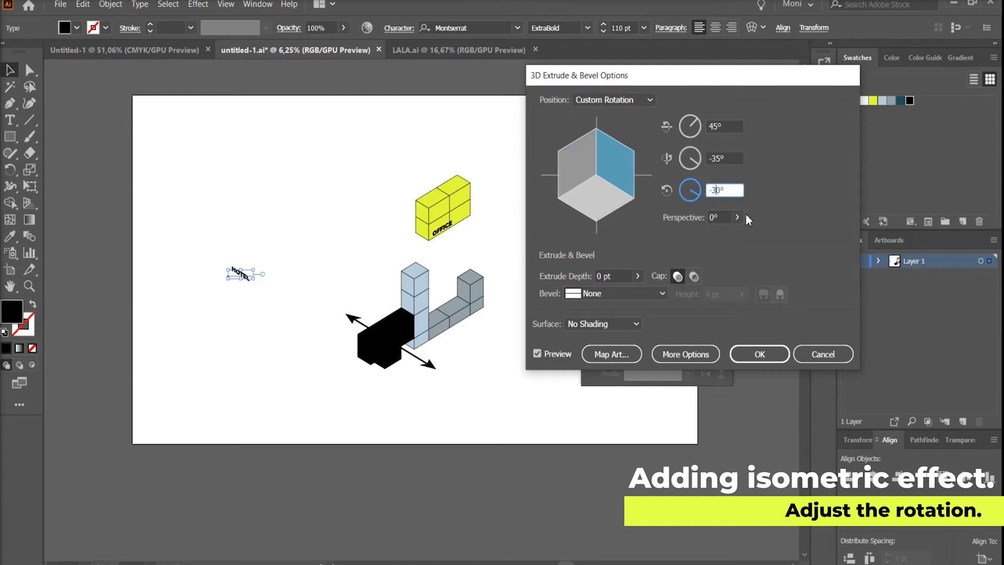
pyautogui.press('BackSpace')
pyautogui.click(728, 158)
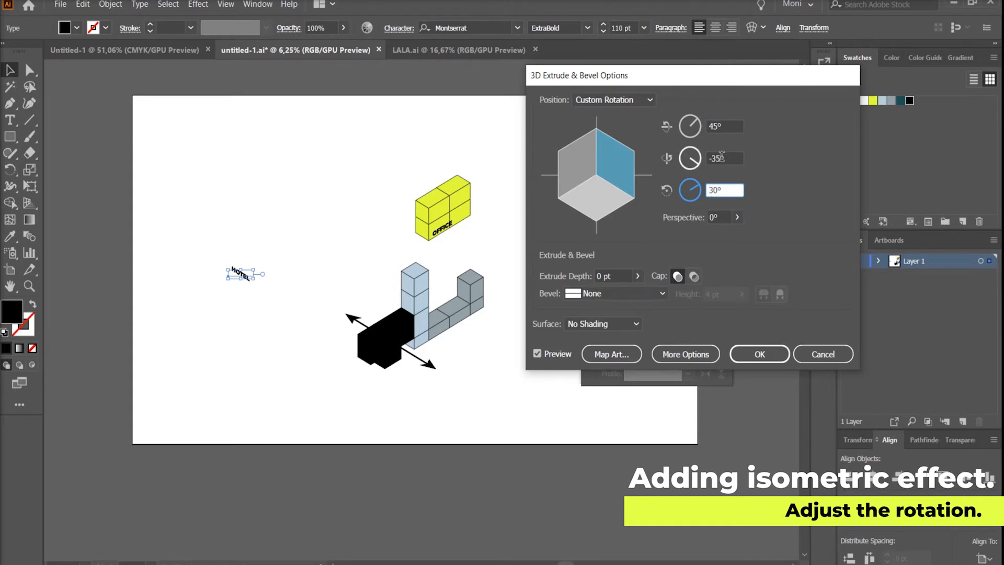
pyautogui.click(759, 354)
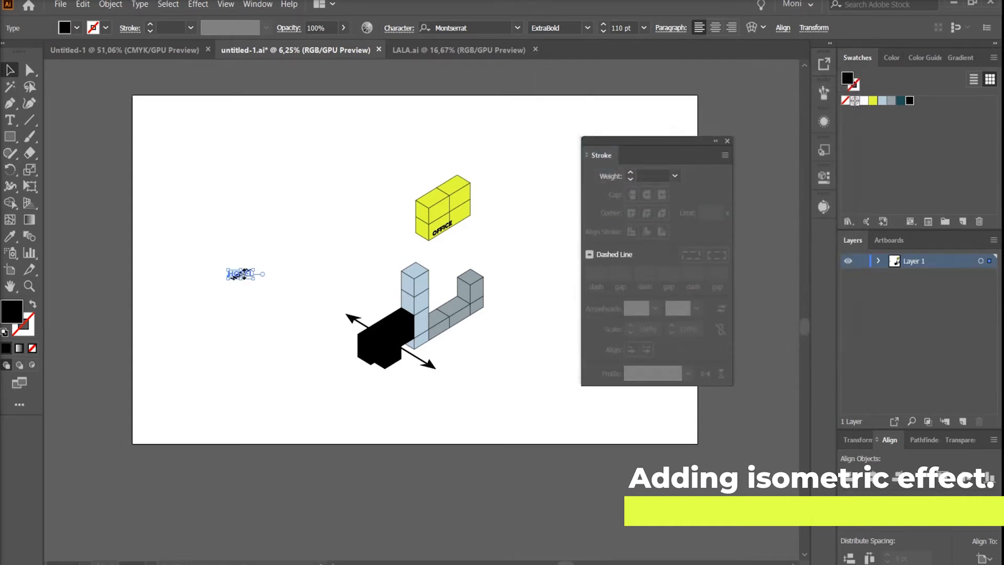
pyautogui.moveTo(244, 271); pyautogui.dragTo(455, 309)
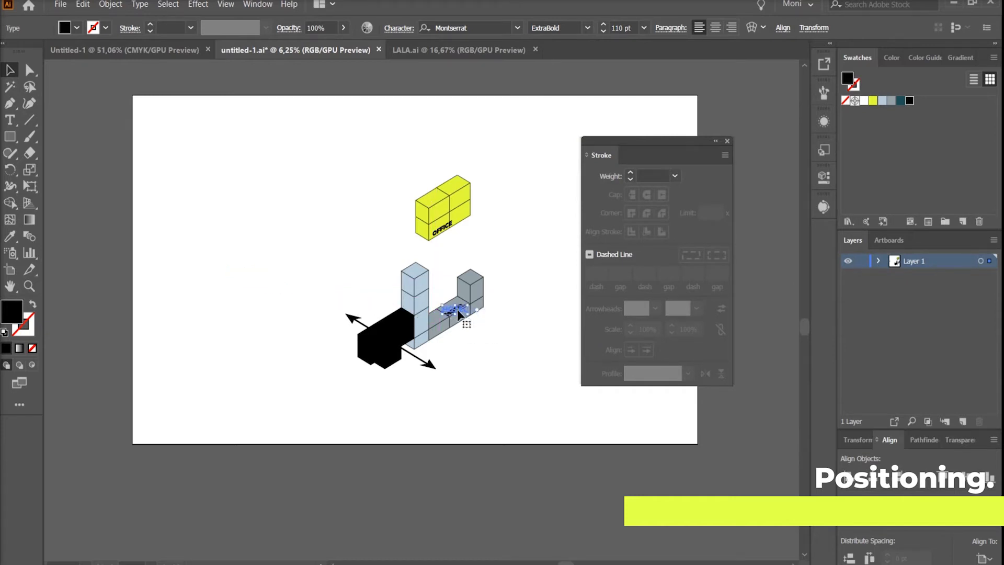
pyautogui.click(491, 350)
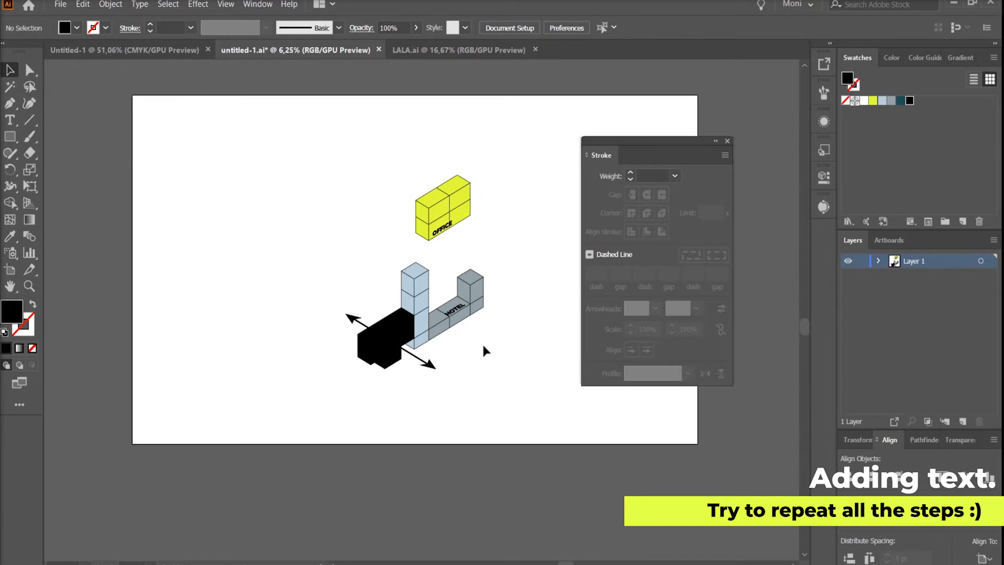
# - Add the text COMMUNICATION on the empty area beside the blocks and rotate it 90° so it reads upwards
pyautogui.click(10, 120)
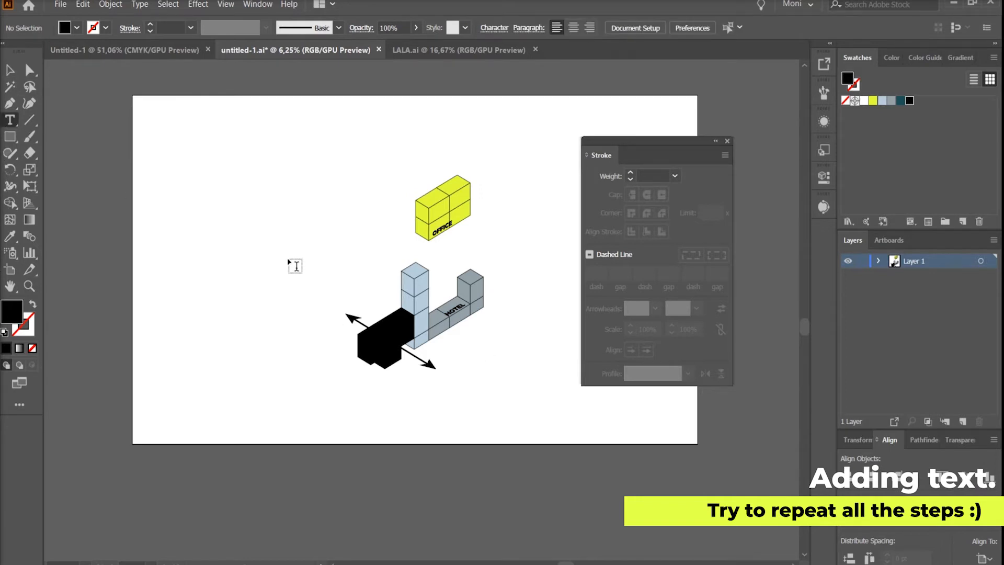
pyautogui.click(294, 262)
pyautogui.write('co')
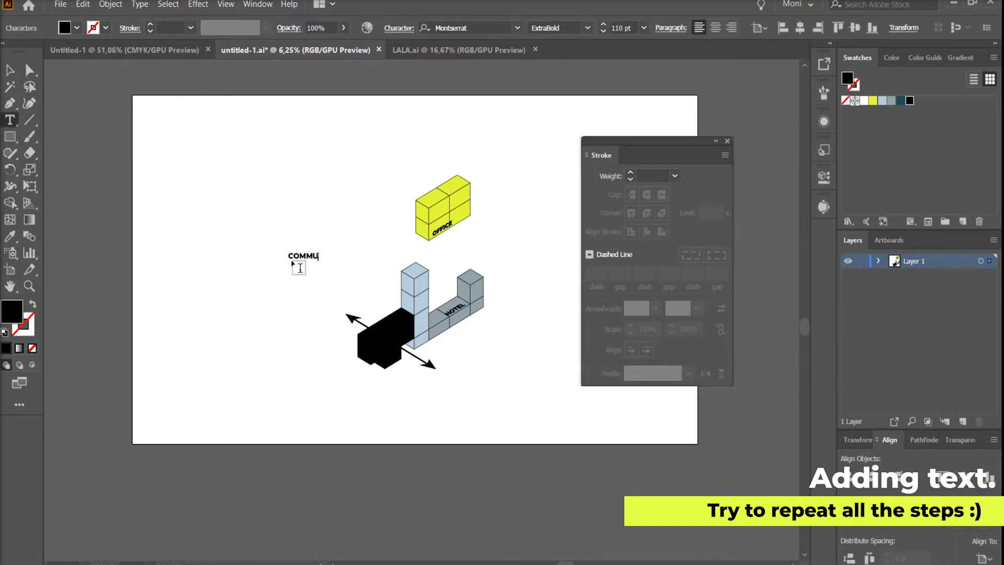
pyautogui.write('MMUNICAT')
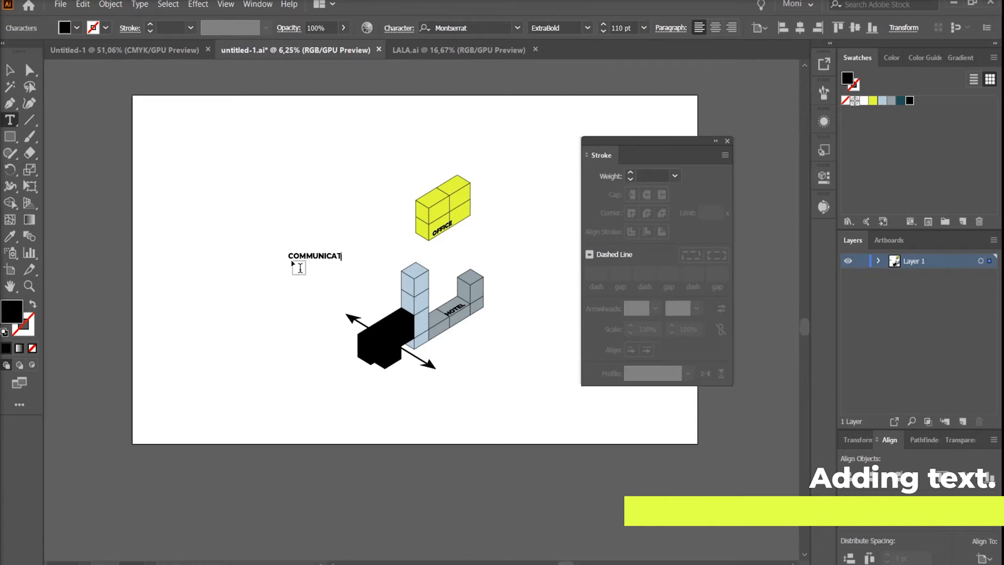
pyautogui.write('ION')
pyautogui.click(11, 70)
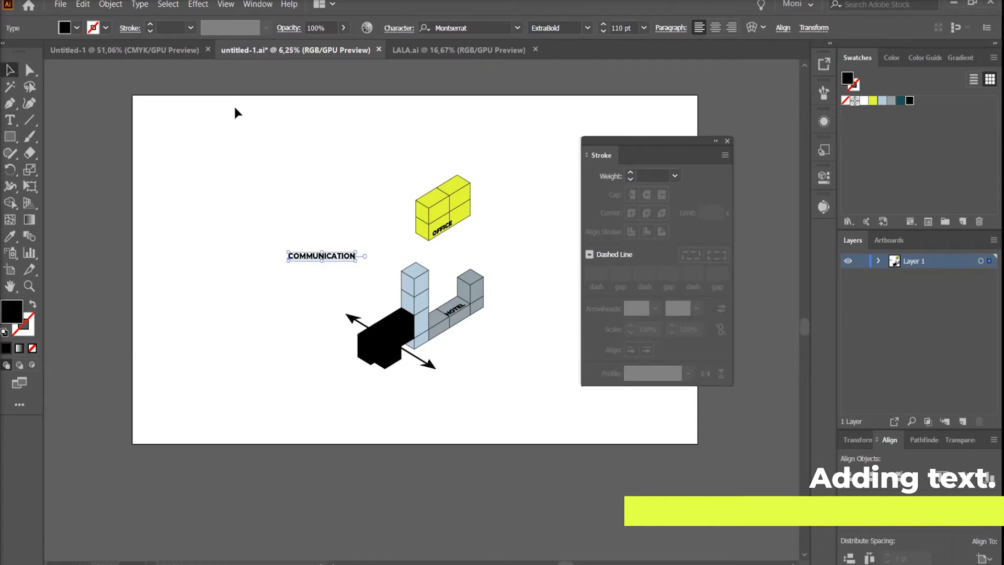
pyautogui.moveTo(284, 266); pyautogui.dragTo(329, 309)
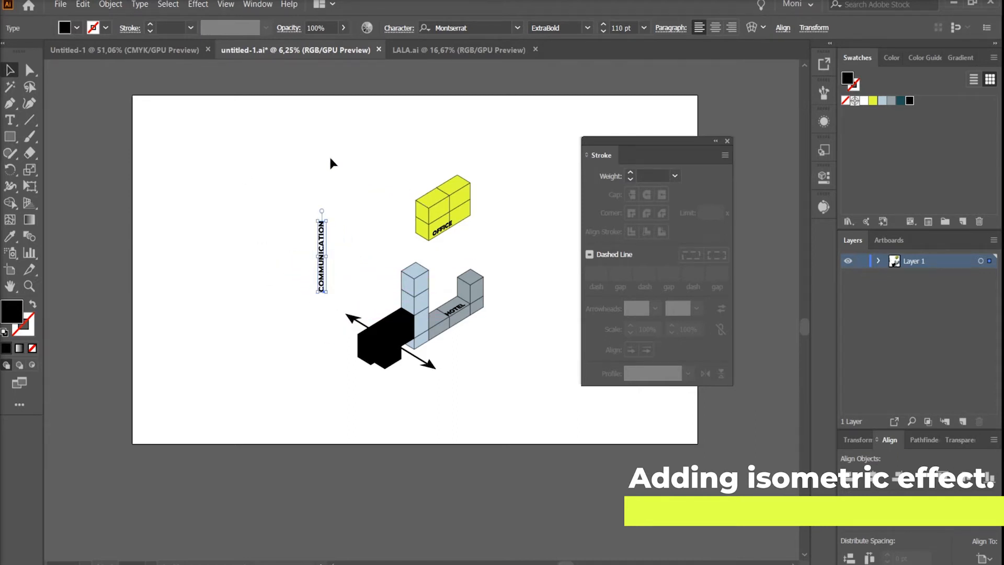
# - Apply a 3D Extrude & Bevel effect with Isometric Right position to the COMMUNICATION text and place it on the light-blue tower's right-hand face
pyautogui.click(207, 7)
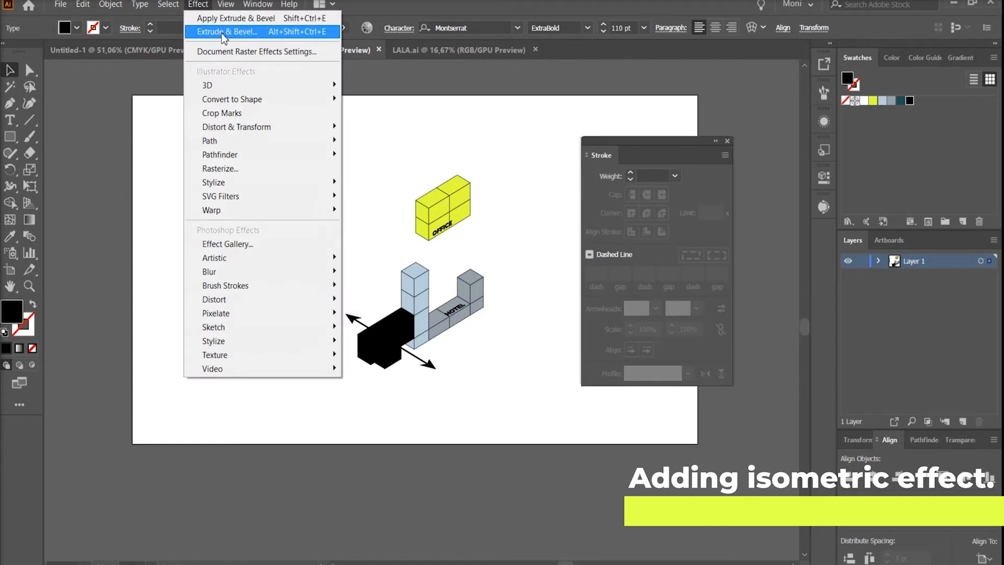
pyautogui.click(221, 33)
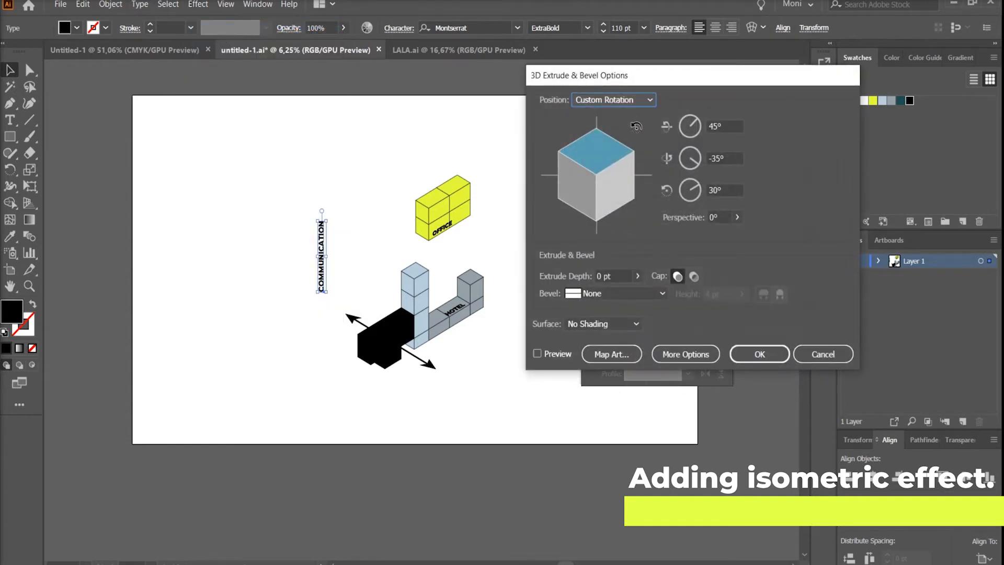
pyautogui.click(626, 99)
pyautogui.click(613, 324)
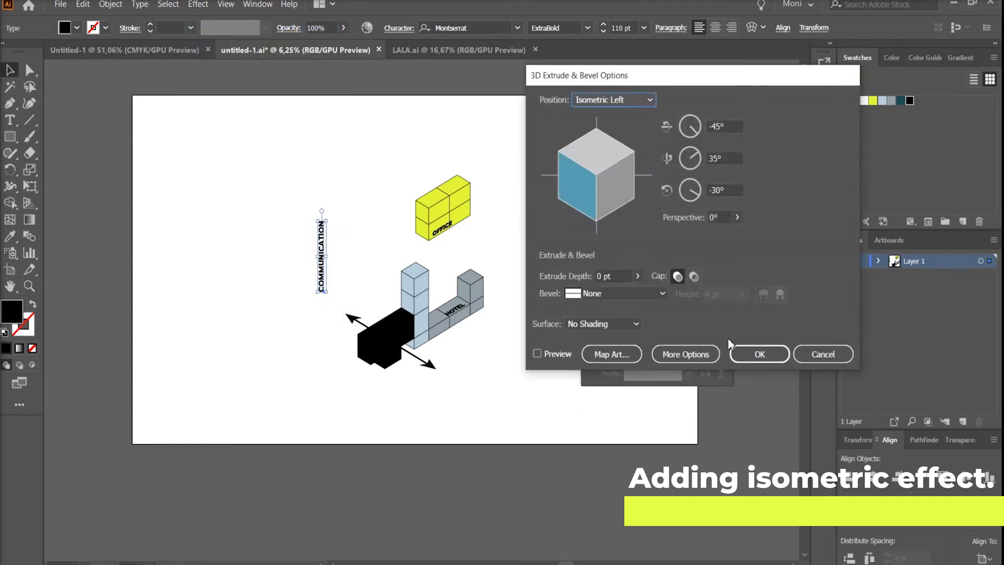
pyautogui.click(544, 356)
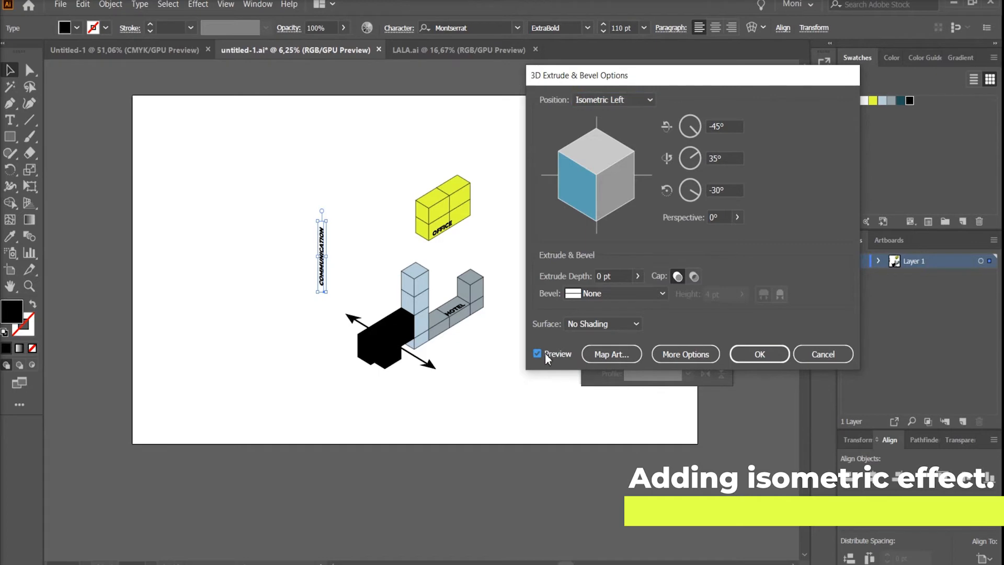
pyautogui.click(585, 101)
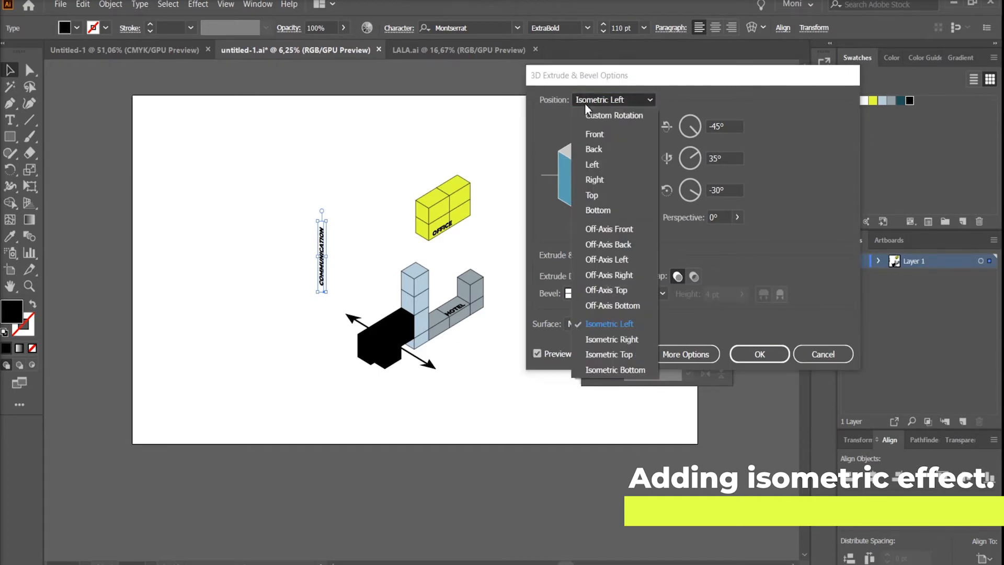
pyautogui.click(603, 338)
pyautogui.click(752, 361)
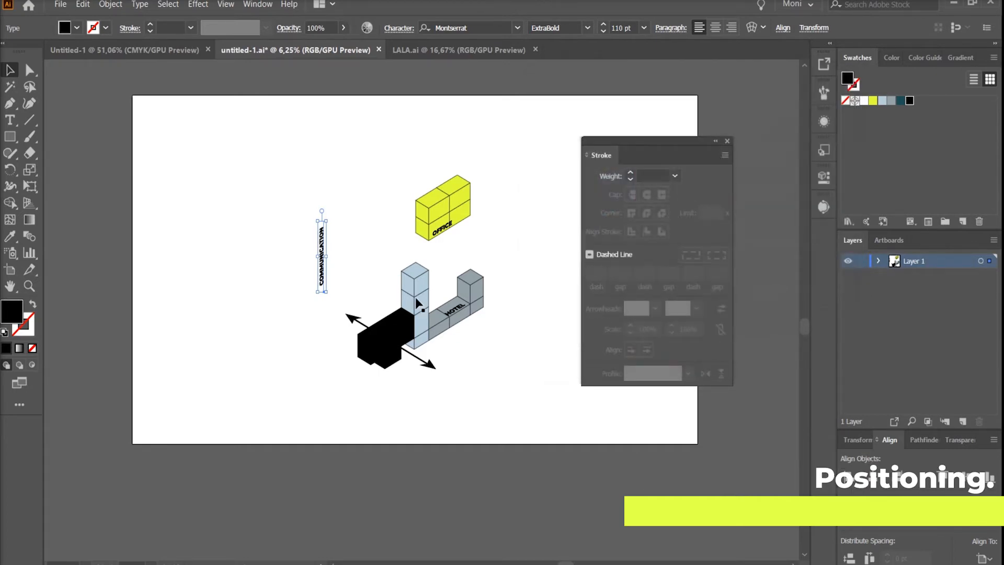
pyautogui.moveTo(324, 277); pyautogui.dragTo(422, 321)
pyautogui.click(501, 356)
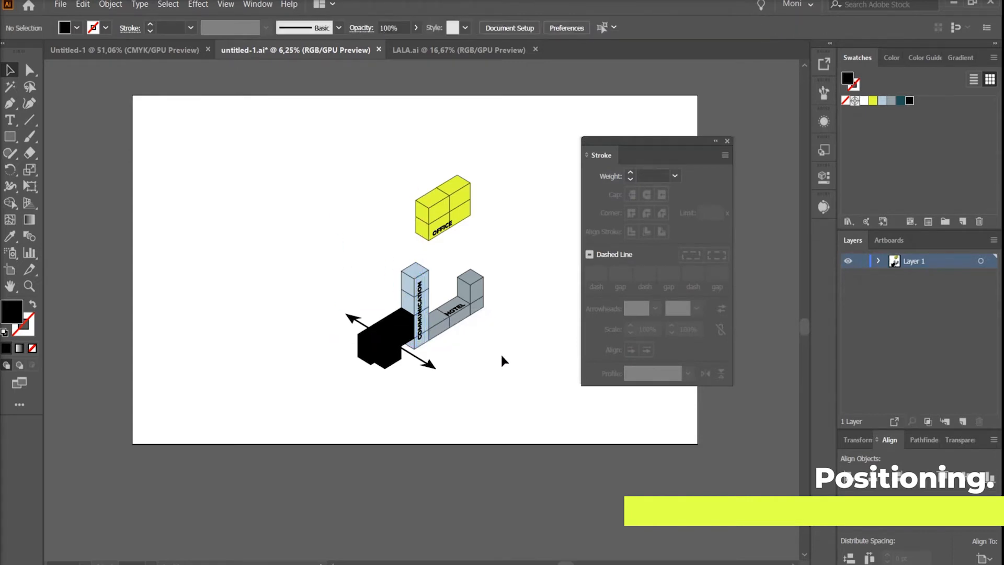
# - Add the text RETAIL on the empty area beside the blocks and select it as an object
pyautogui.click(10, 120)
pyautogui.click(234, 275)
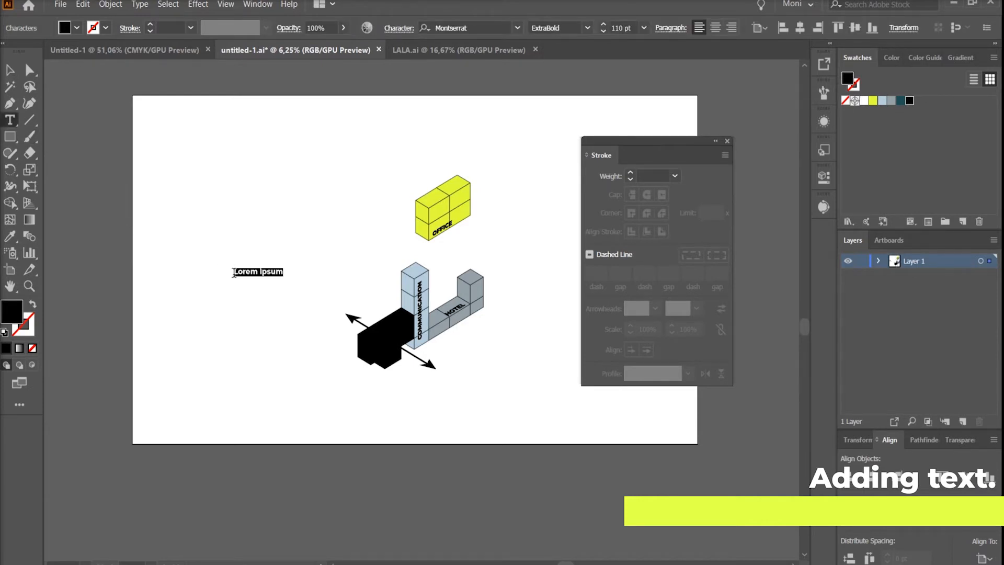
pyautogui.press('BackSpace')
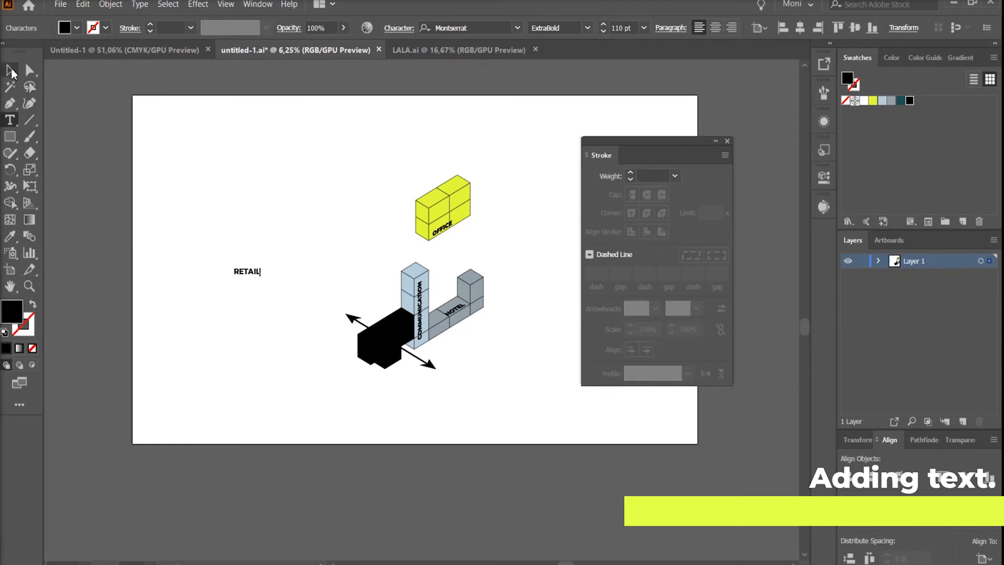
pyautogui.click(12, 73)
# - Apply a 3D Extrude & Bevel effect with Isometric Right position to the RETAIL text and move it onto the black block
pyautogui.click(199, 4)
pyautogui.click(216, 34)
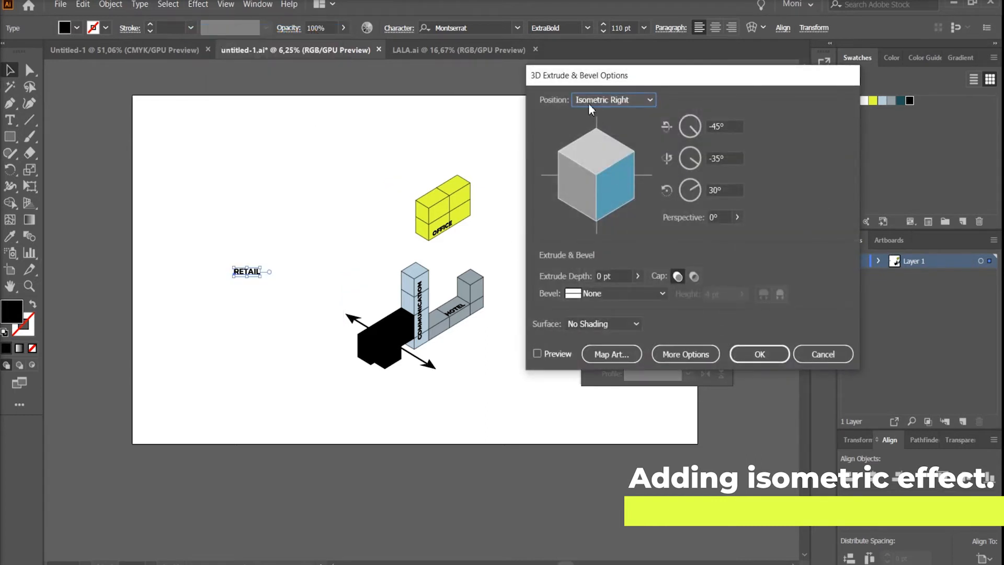
pyautogui.click(588, 102)
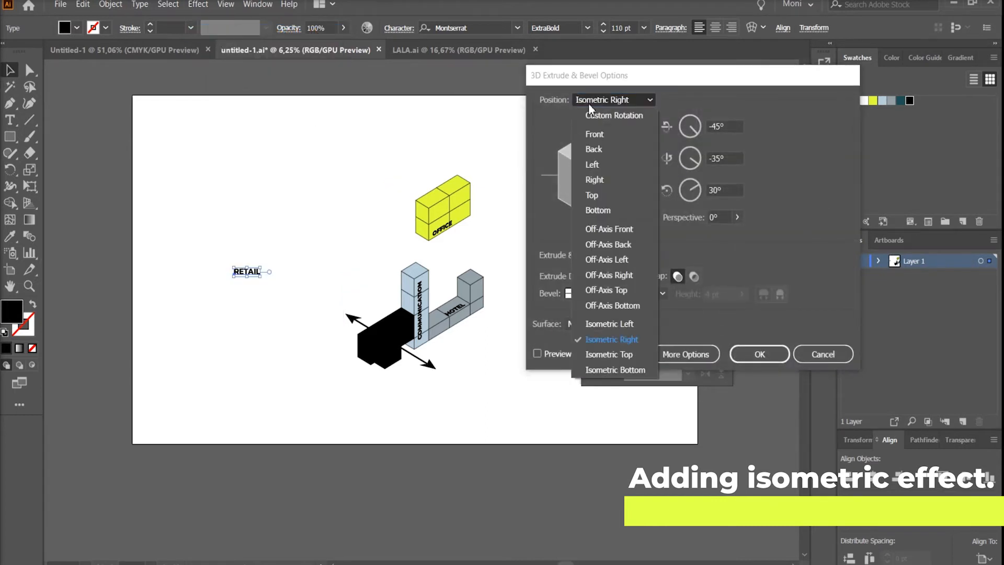
pyautogui.click(595, 339)
pyautogui.click(550, 353)
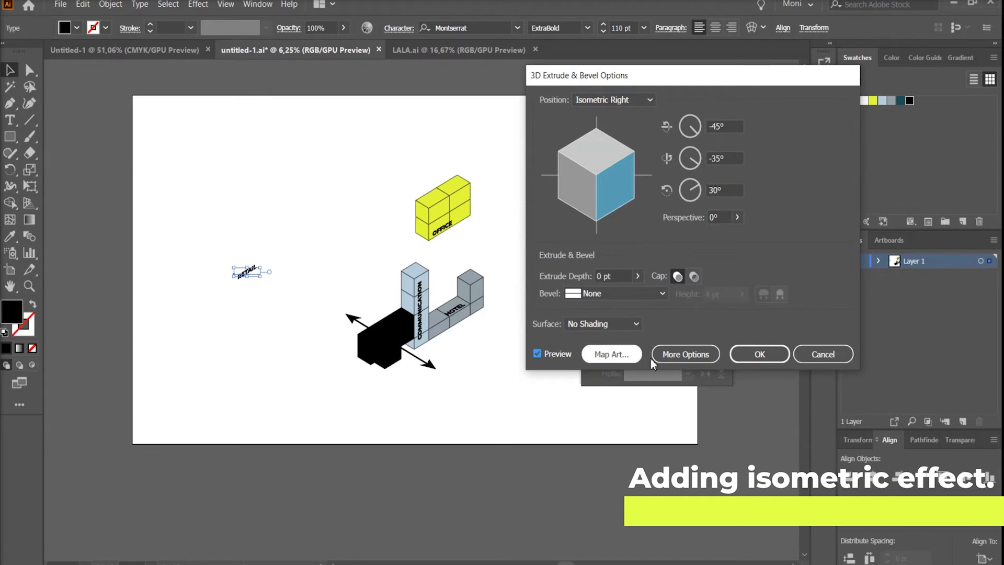
pyautogui.click(737, 360)
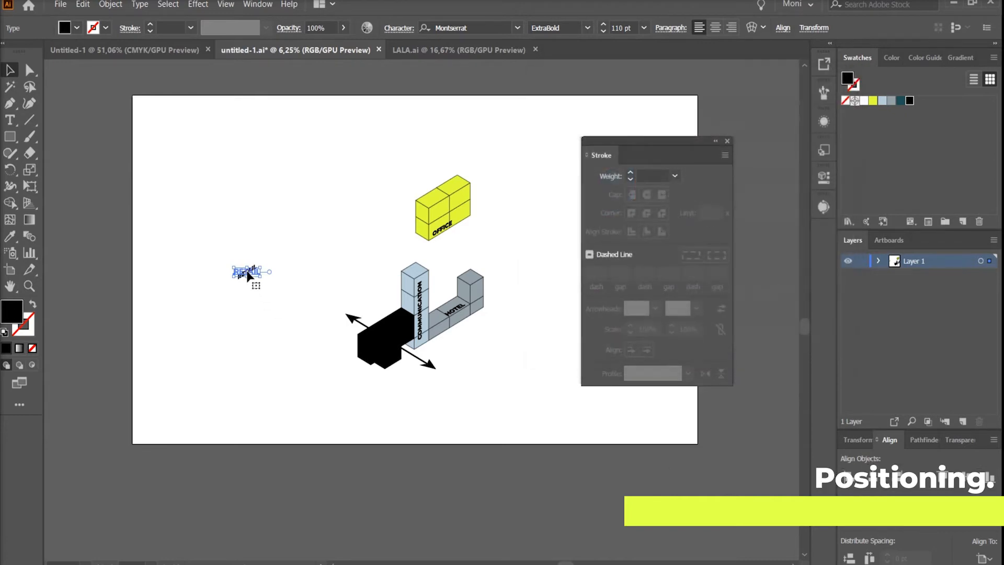
pyautogui.moveTo(248, 276); pyautogui.dragTo(394, 352)
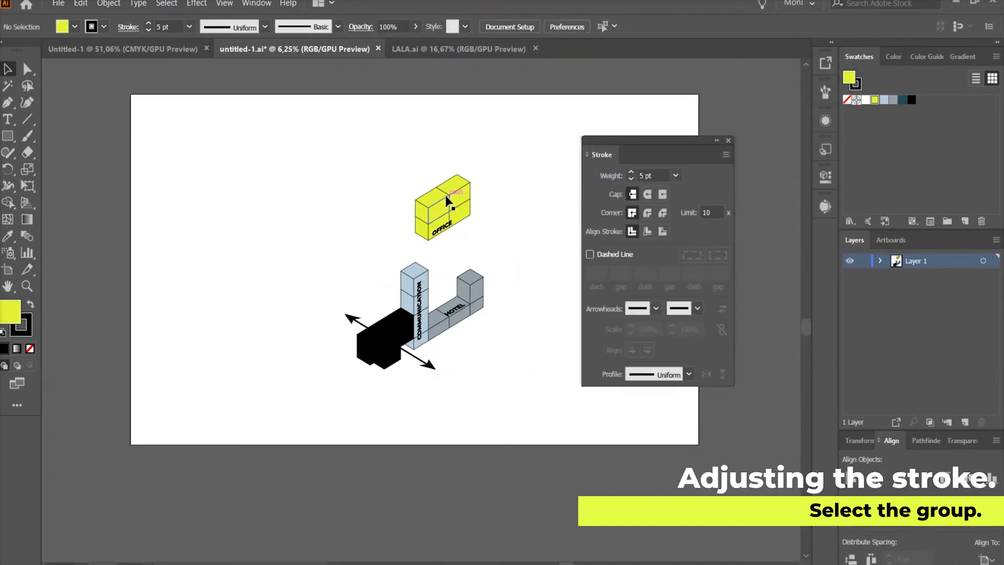
# - Change the yellow block group's stroke to white with a weight of 10 pt
pyautogui.click(453, 205)
pyautogui.click(27, 330)
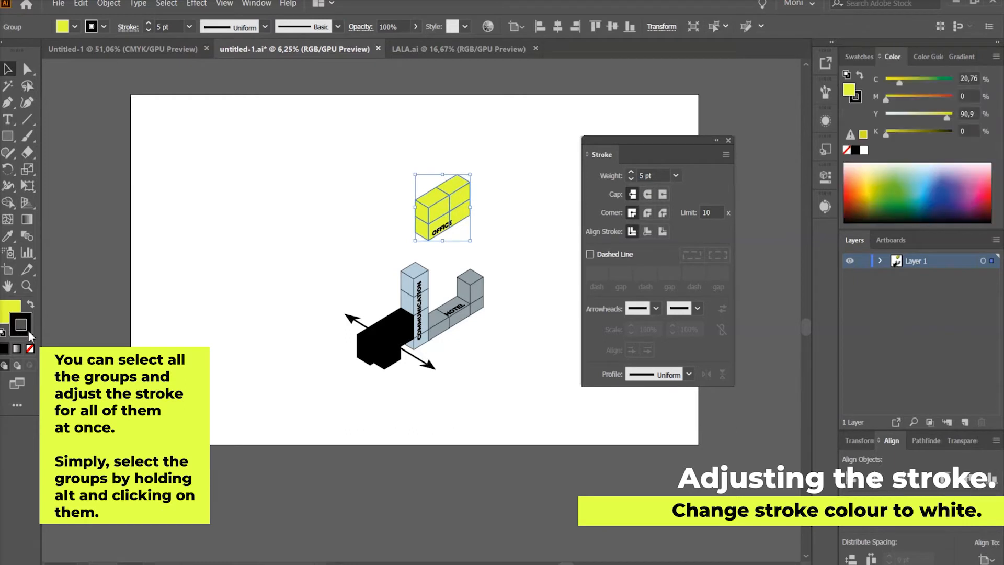
pyautogui.click(851, 58)
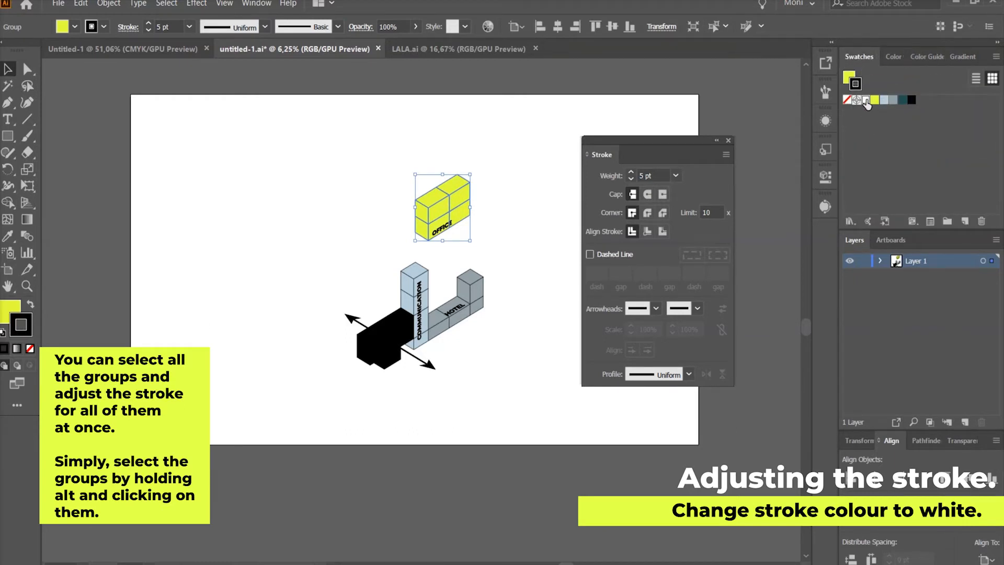
pyautogui.click(866, 100)
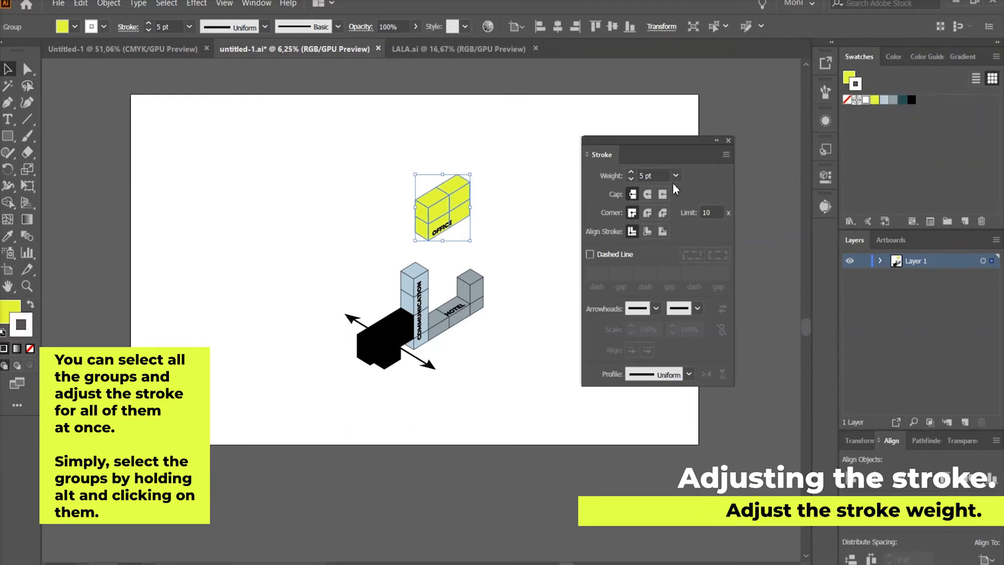
pyautogui.doubleClick(640, 175)
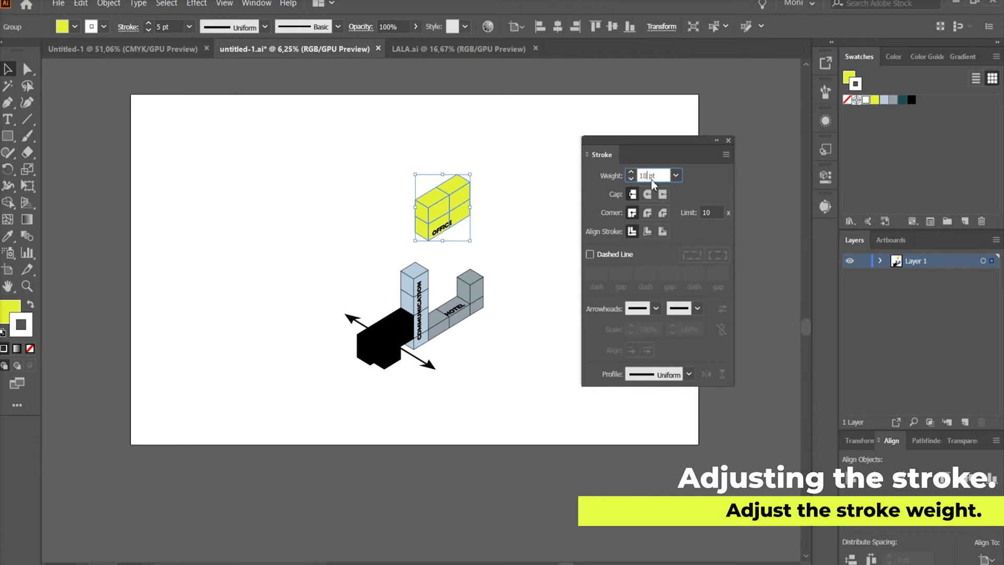
pyautogui.write('10')
pyautogui.click(525, 193)
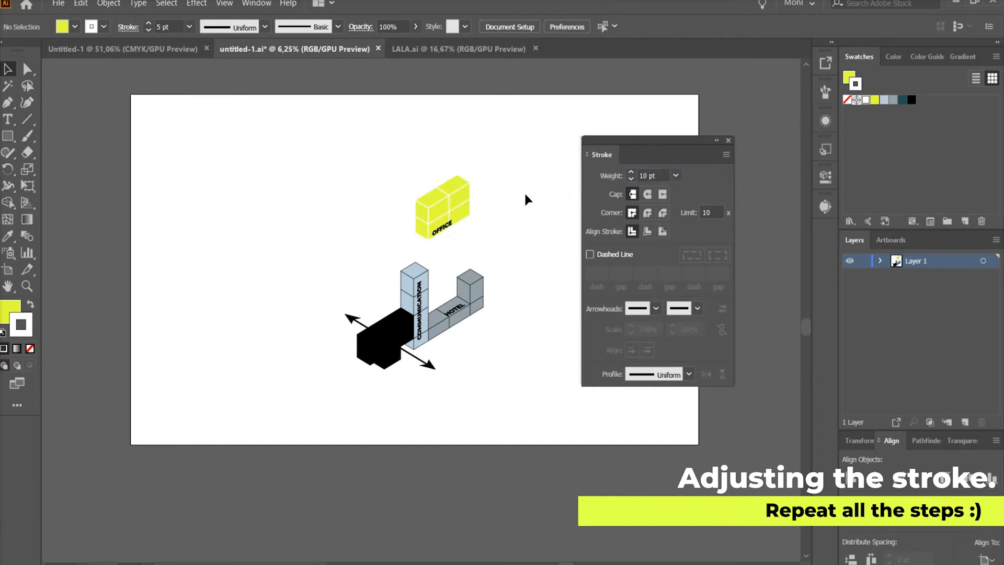
# - Change the grey HOTEL block group's stroke to white with a weight of 10 pt
pyautogui.click(478, 287)
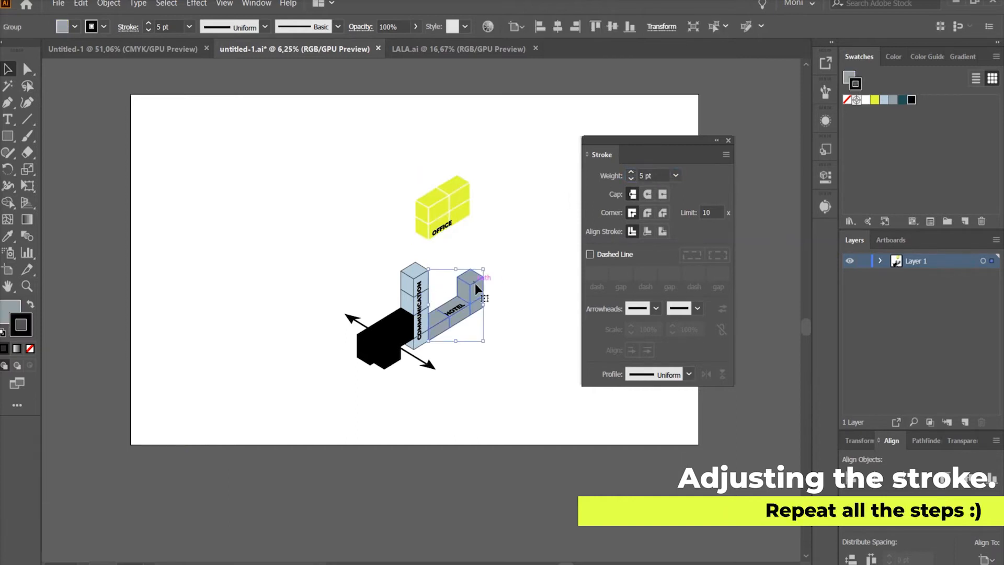
pyautogui.click(865, 99)
pyautogui.doubleClick(642, 175)
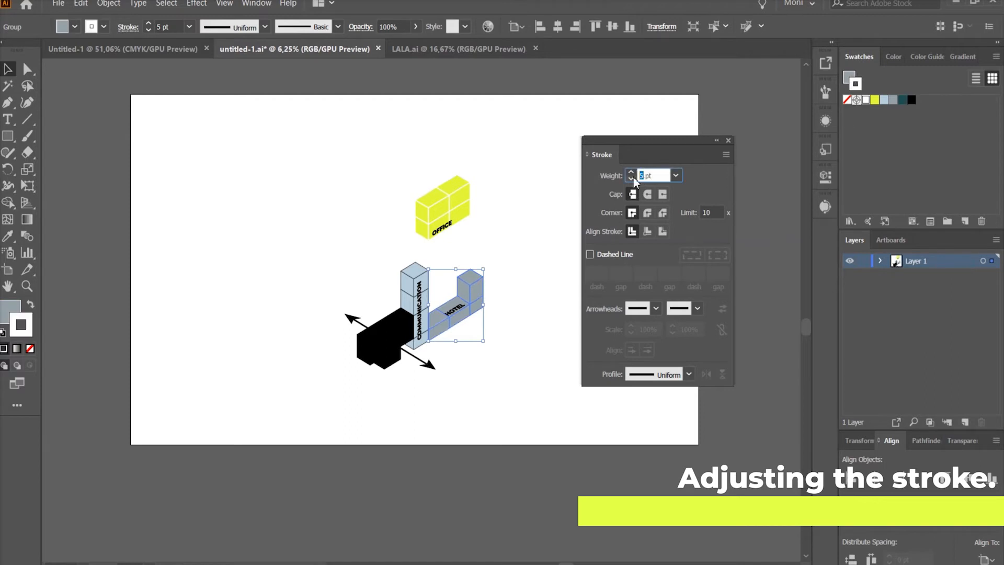
# - Change the light-blue COMMUNICATION tower group's stroke to white with a weight of 10 pt
pyautogui.click(414, 289)
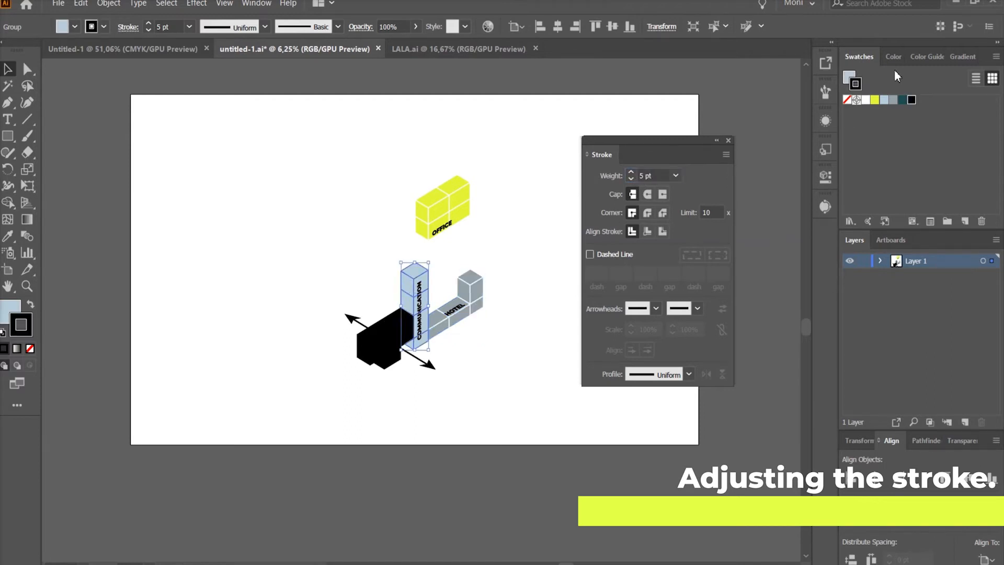
pyautogui.click(864, 100)
pyautogui.doubleClick(647, 175)
pyautogui.write('10')
pyautogui.press('Return')
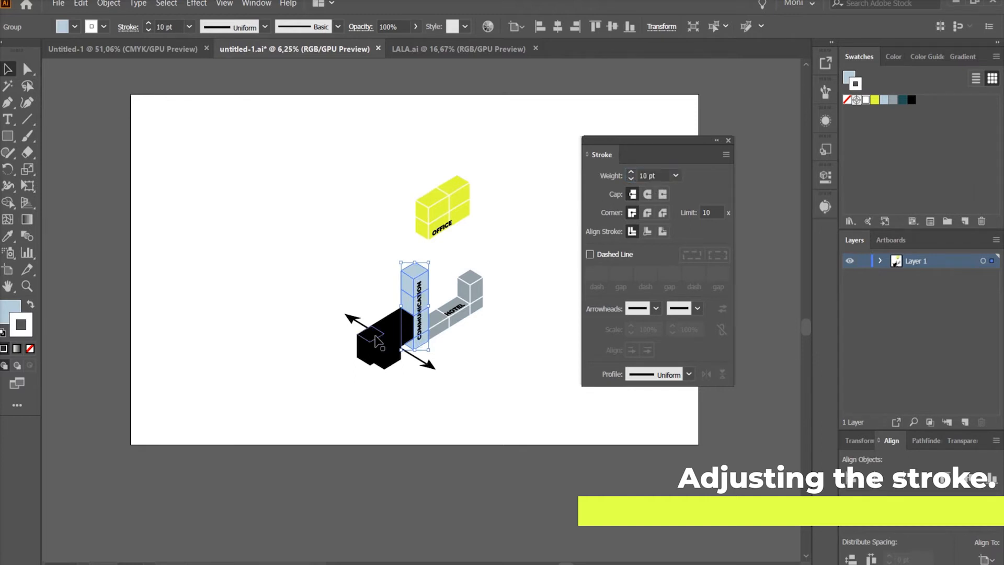
# - Give the black block group a 10 pt white stroke and deselect it
pyautogui.click(376, 342)
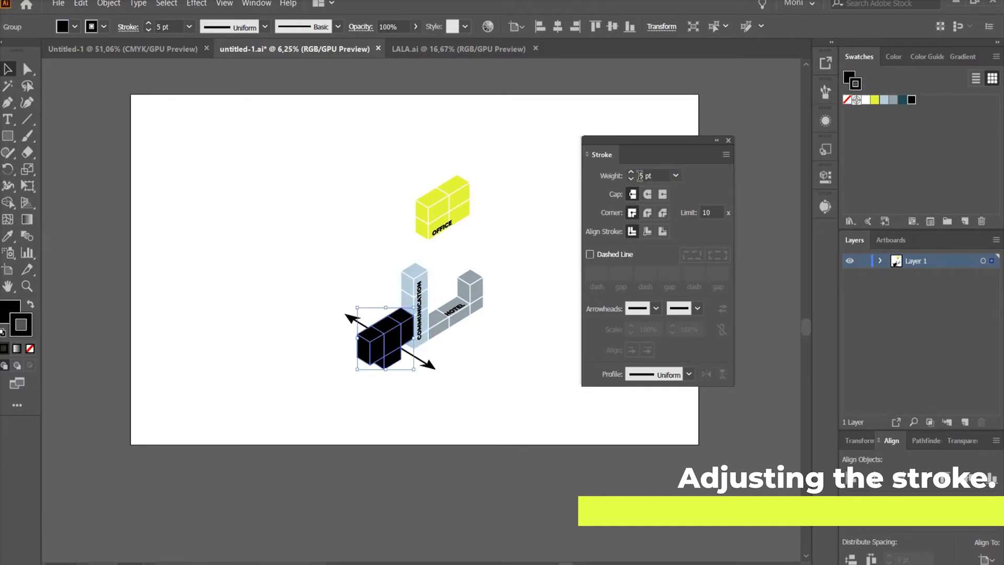
pyautogui.click(645, 175)
pyautogui.write('10')
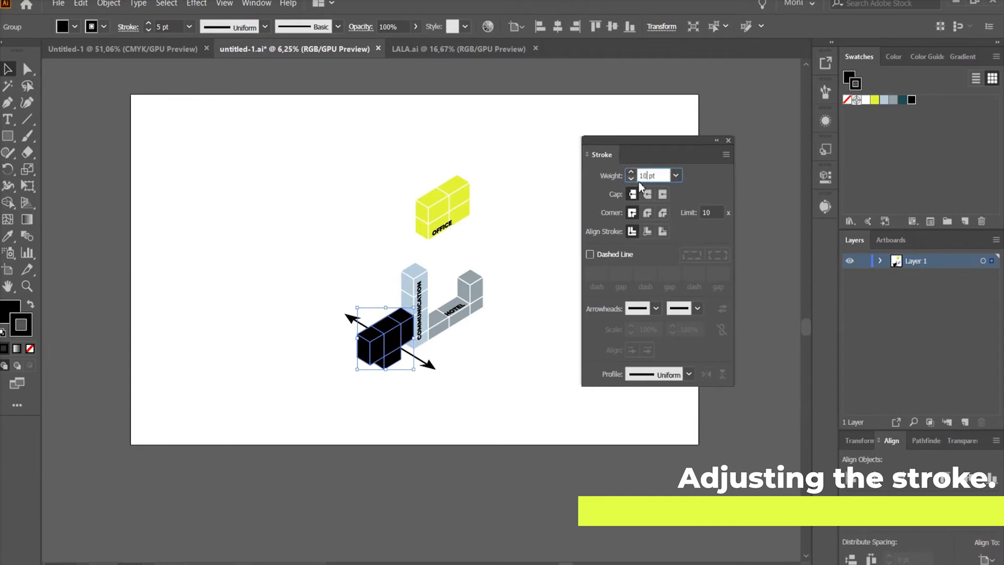
pyautogui.click(864, 101)
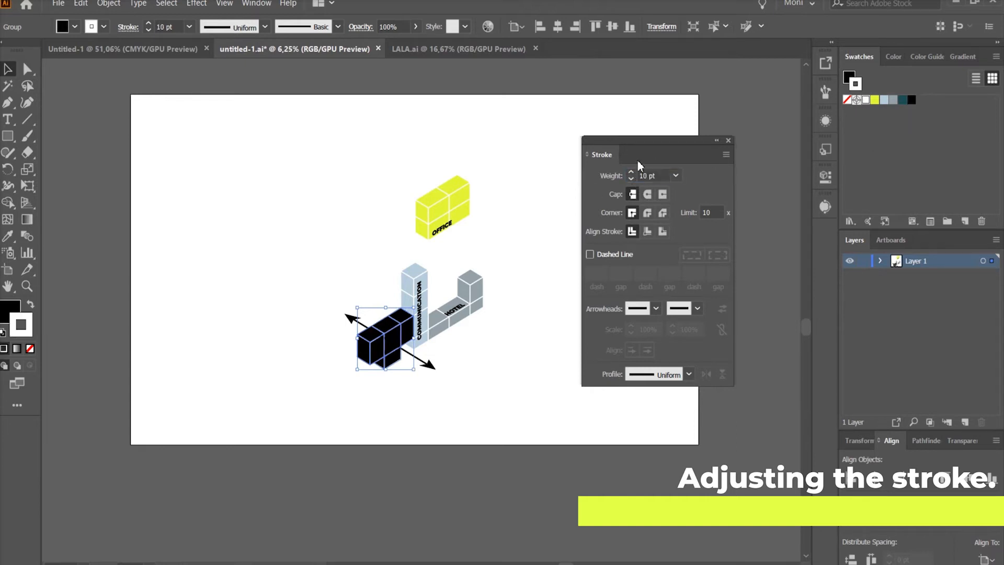
pyautogui.click(509, 242)
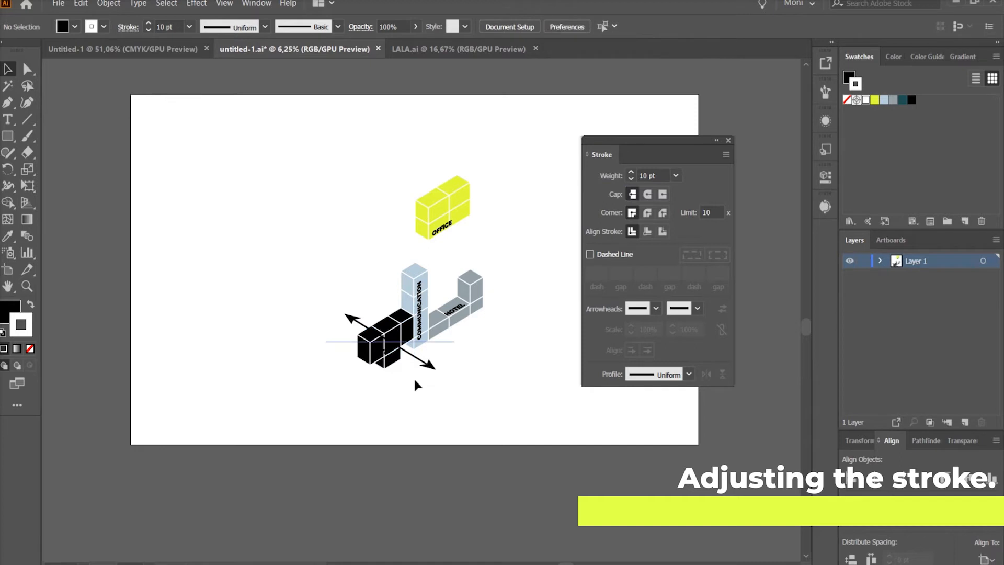
# - Send the double-headed arrow crossing the black block to the back of the stacking order
pyautogui.click(421, 360)
pyautogui.rightClick(421, 361)
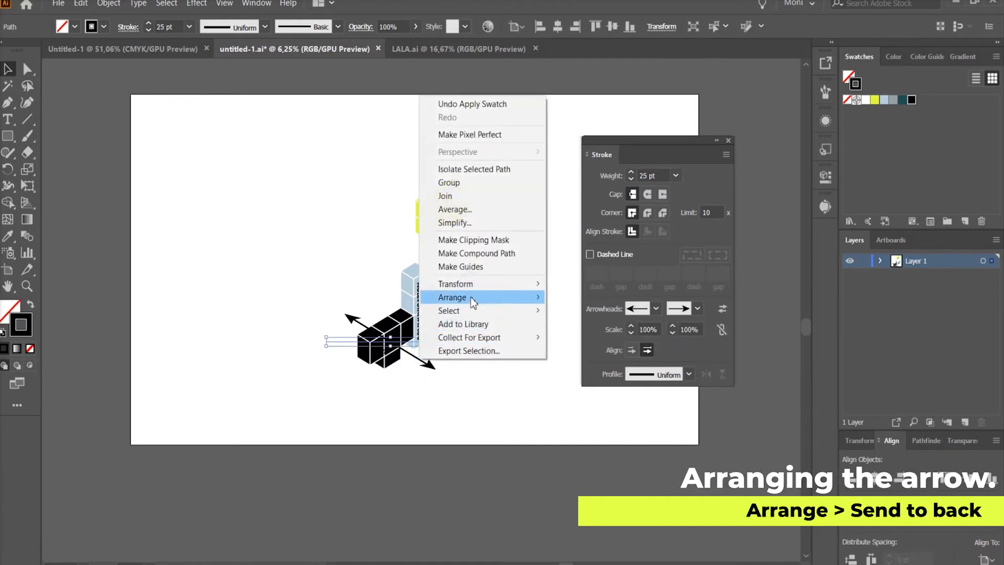
pyautogui.moveTo(473, 299)
pyautogui.click(597, 338)
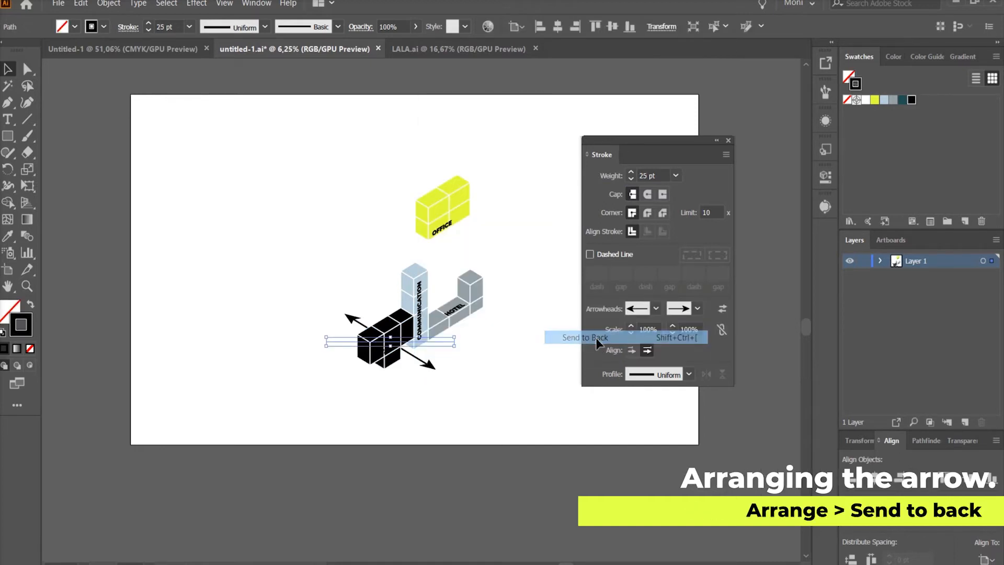
# - Select the COMMUNICATION, OFFICE, HOTEL and RETAIL texts together and change their fill colour to white
pyautogui.keyDown('alt'); pyautogui.click(421, 306); pyautogui.keyUp('alt')
pyautogui.keyDown('alt'); pyautogui.keyDown('shift'); pyautogui.click(448, 229); pyautogui.keyUp('shift'); pyautogui.keyUp('alt')
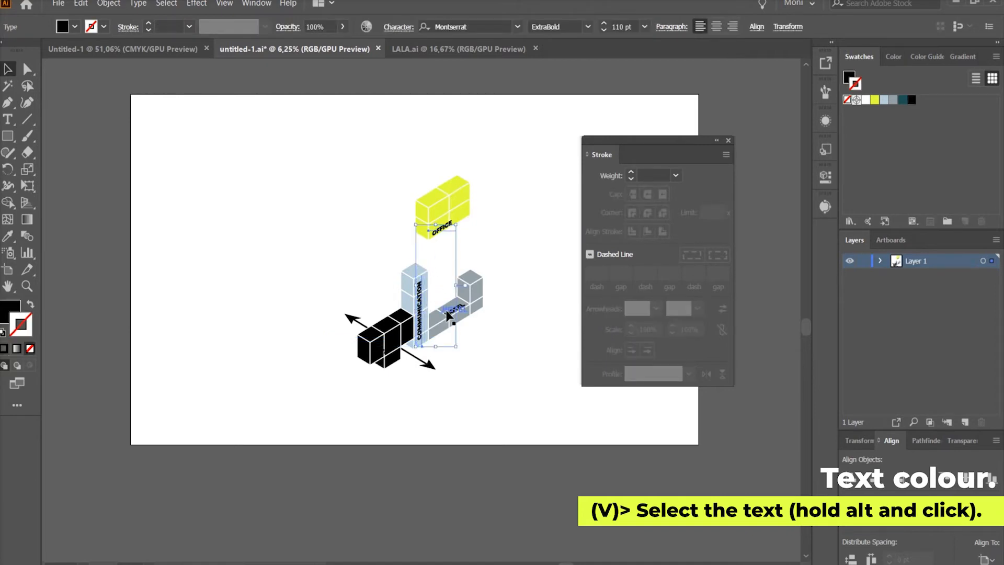
pyautogui.keyDown('alt'); pyautogui.keyDown('shift'); pyautogui.click(453, 312); pyautogui.keyUp('shift'); pyautogui.keyUp('alt')
pyautogui.keyDown('alt'); pyautogui.keyDown('shift'); pyautogui.click(385, 359); pyautogui.keyUp('shift'); pyautogui.keyUp('alt')
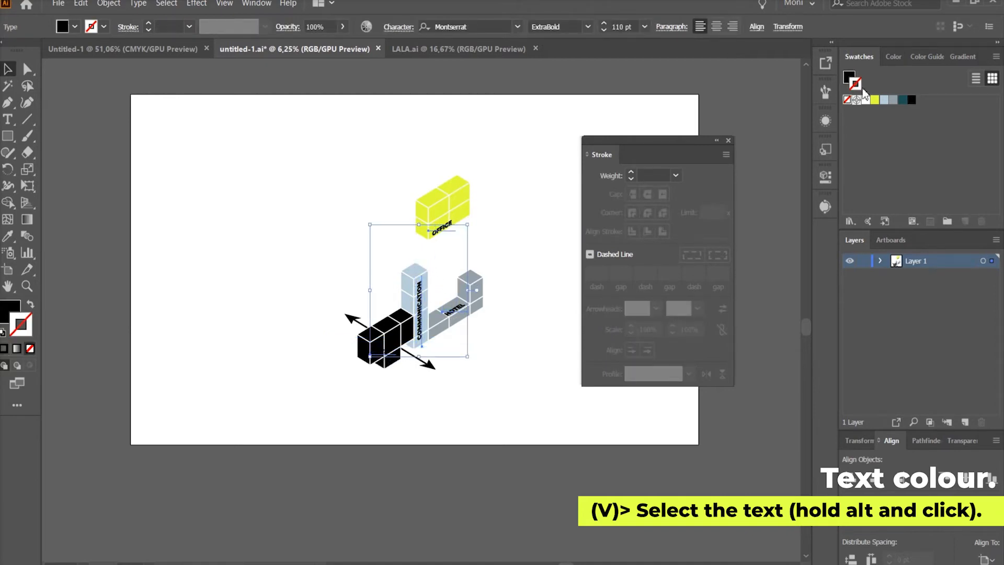
pyautogui.click(866, 100)
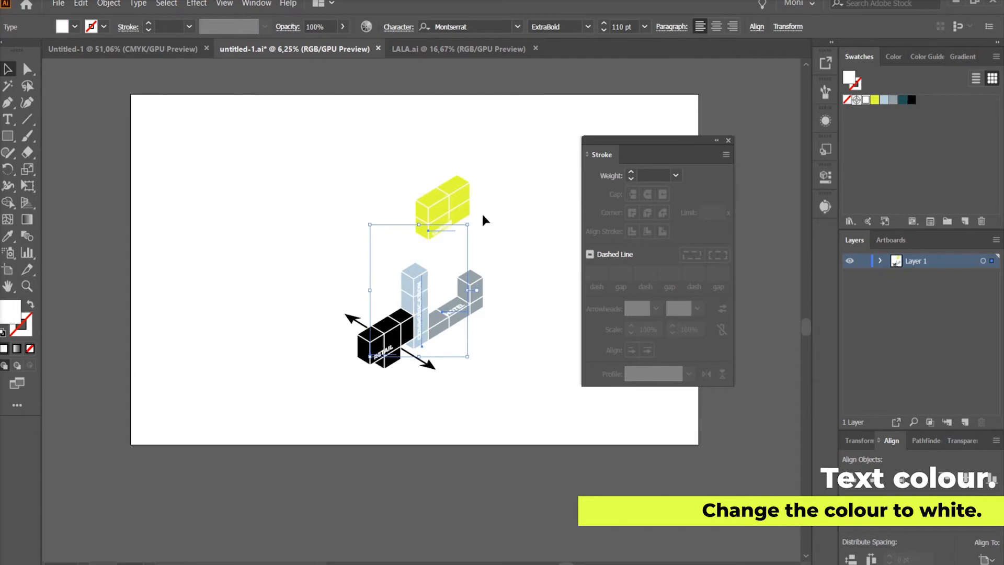
pyautogui.click(528, 152)
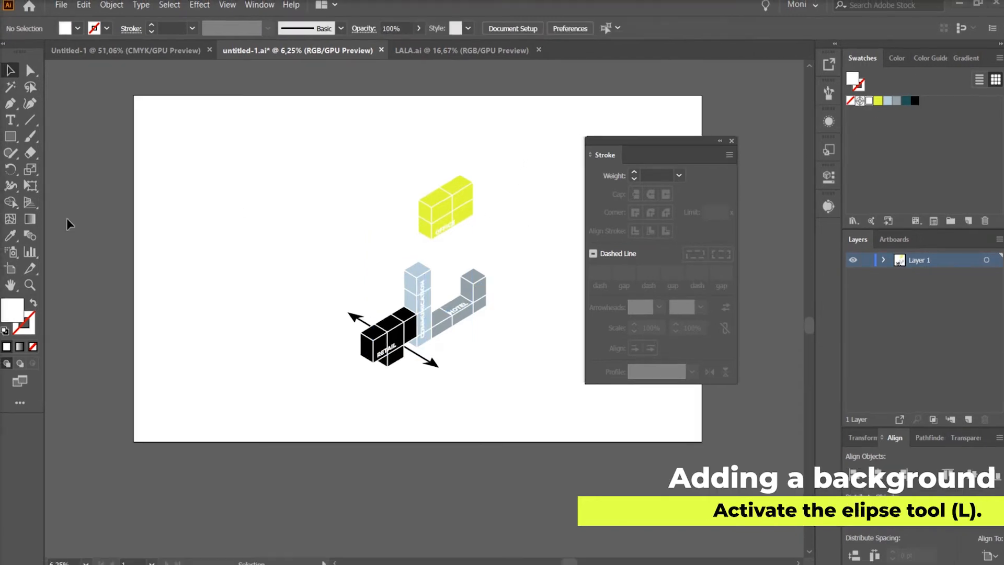
# - Draw a large ellipse over the lower blocks with the Ellipse tool, fill it with the dark teal swatch and deselect it
pyautogui.click(10, 136)
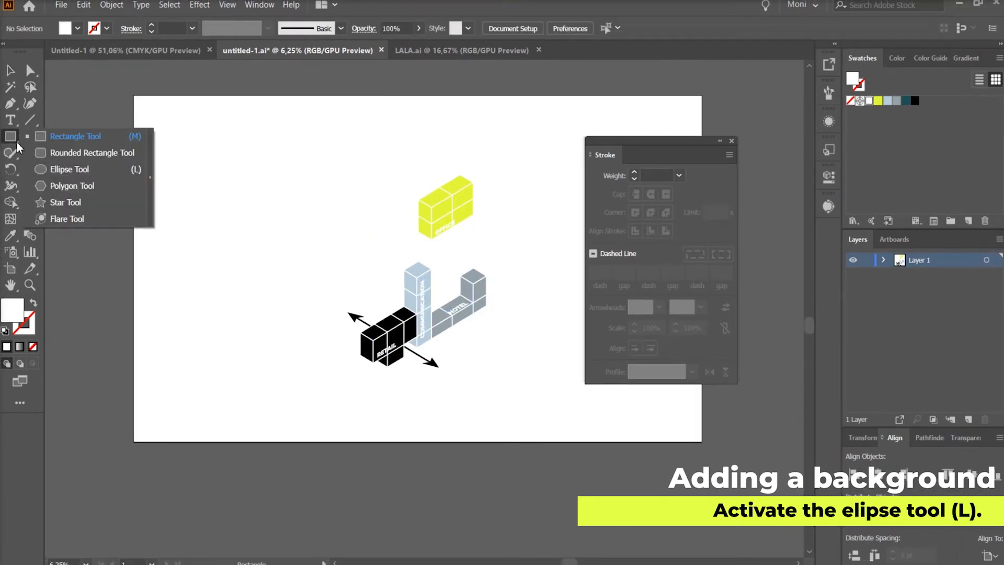
pyautogui.click(70, 171)
pyautogui.moveTo(345, 215); pyautogui.dragTo(517, 394)
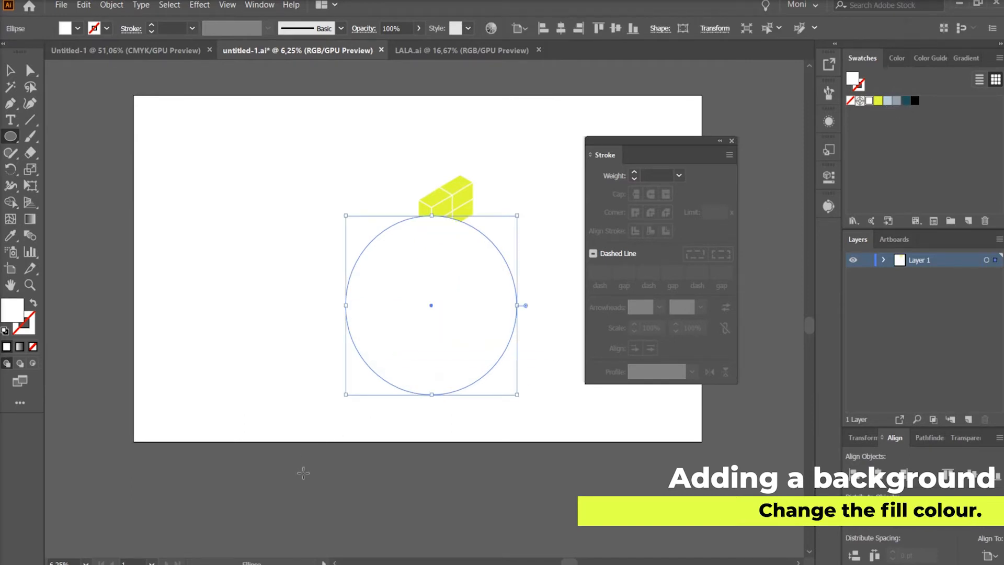
pyautogui.click(908, 102)
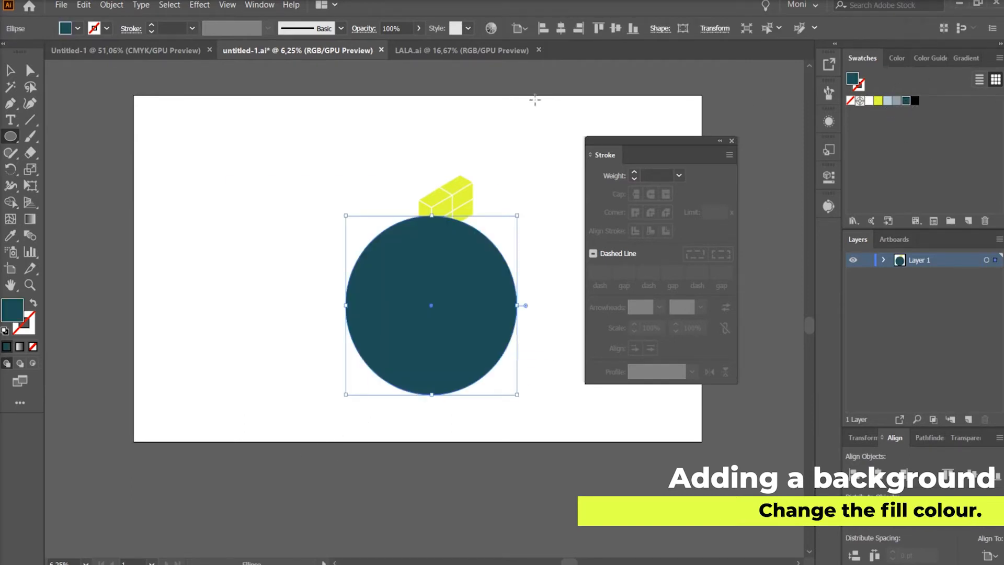
pyautogui.click(11, 71)
pyautogui.click(272, 172)
# - Create a new layer named BACKGROUND and move it below Layer 1
pyautogui.click(965, 418)
pyautogui.doubleClick(921, 260)
pyautogui.write('BAC')
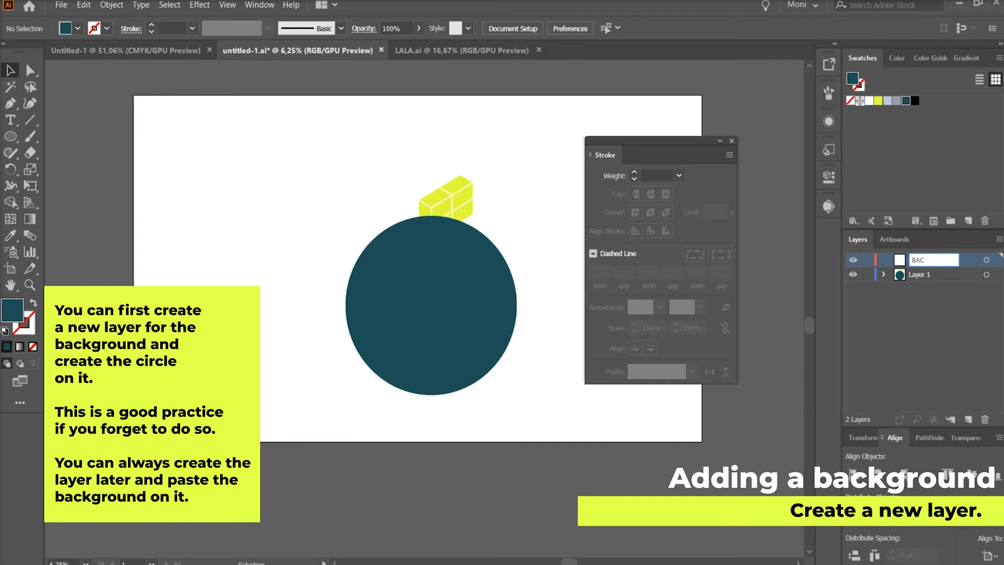
pyautogui.write('KGROUND')
pyautogui.press('Return')
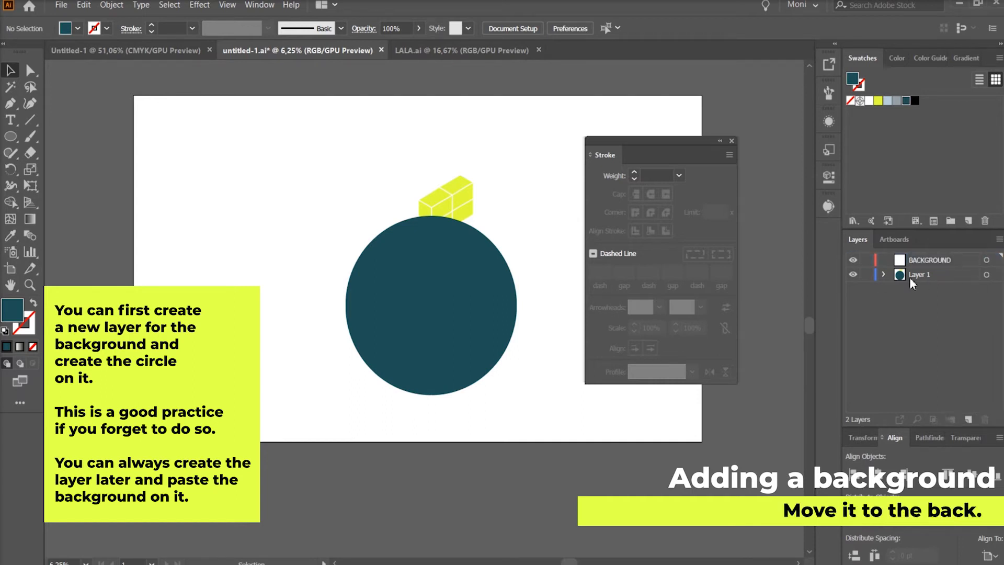
pyautogui.moveTo(920, 268); pyautogui.dragTo(920, 281)
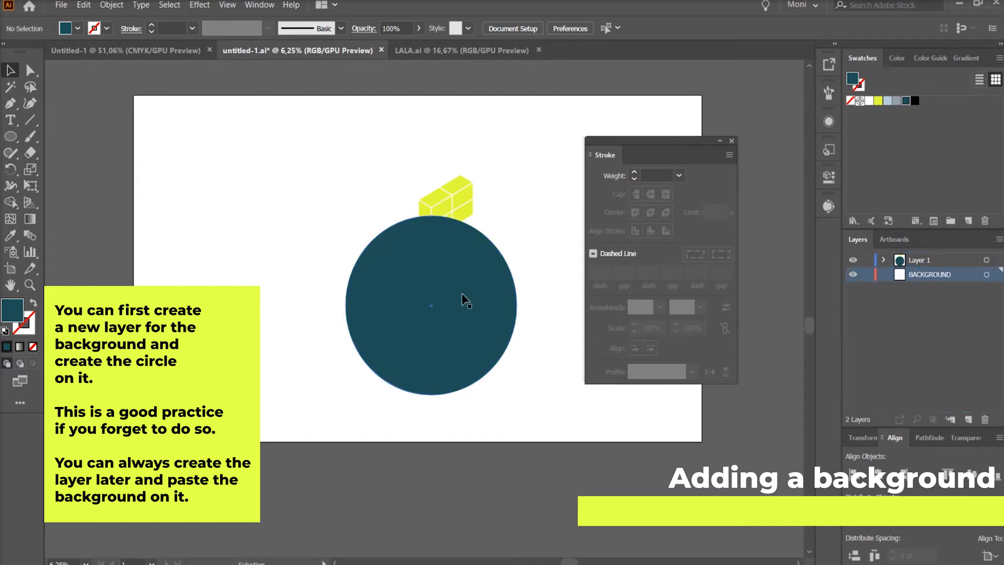
# - Cut the teal circle, paste it in the same position on the BACKGROUND layer, and shift it slightly up and to the left
pyautogui.click(444, 293)
pyautogui.hotkey('ctrl', 'x')
pyautogui.click(945, 273)
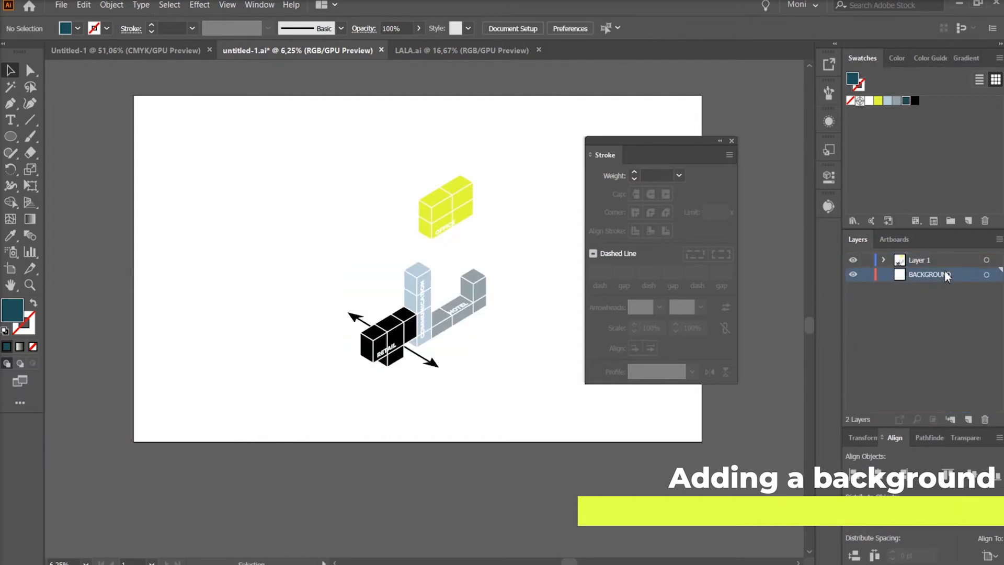
pyautogui.hotkey('ctrl', 'shift', 'v')
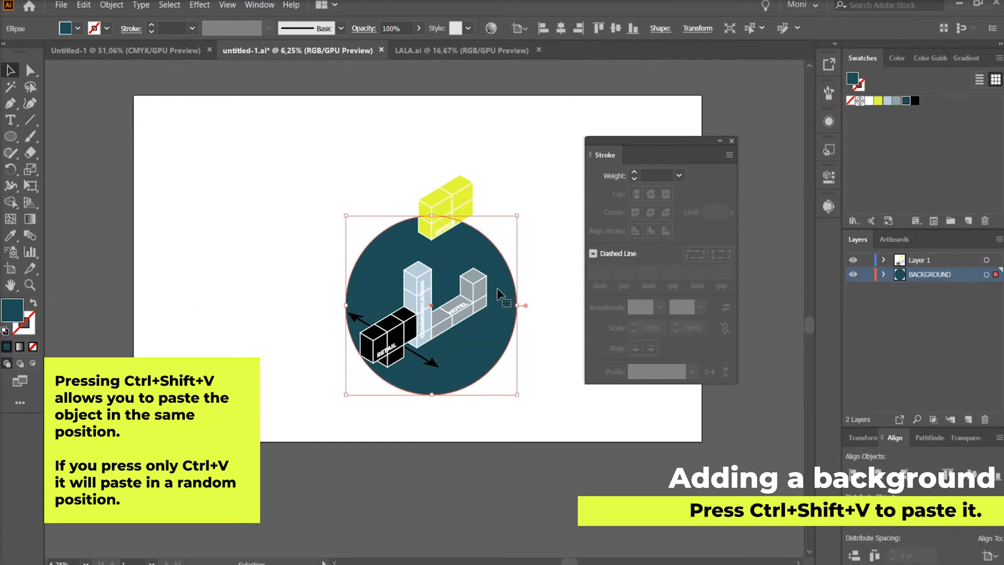
pyautogui.moveTo(480, 259); pyautogui.dragTo(466, 247)
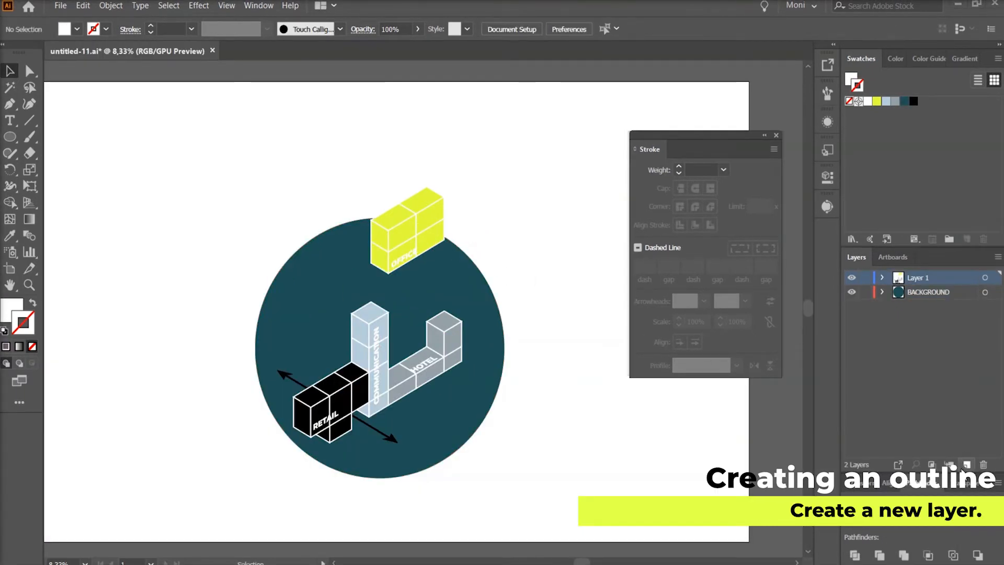
# - Create a new layer named OUTLINE above Layer 1
pyautogui.click(966, 464)
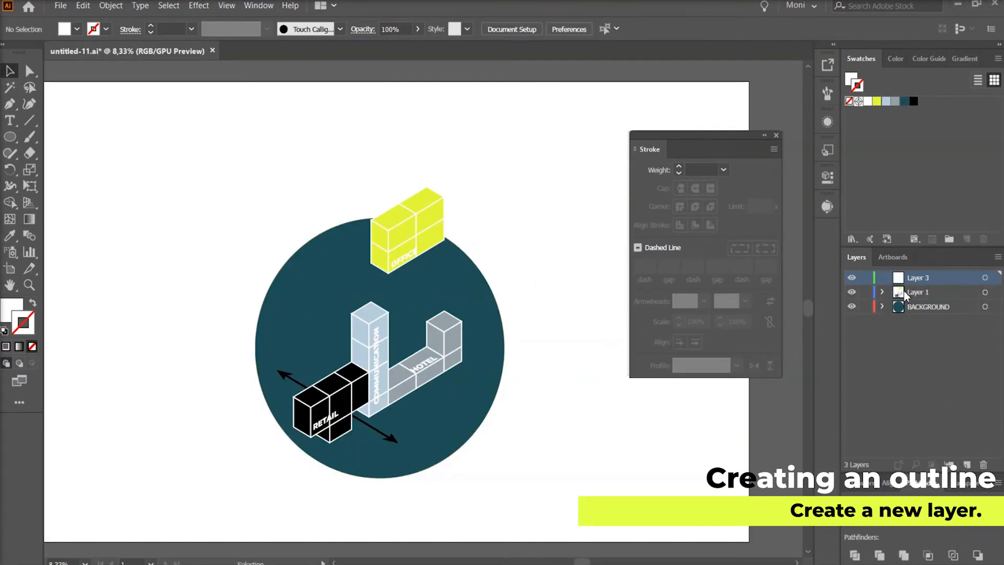
pyautogui.doubleClick(919, 278)
pyautogui.write('o')
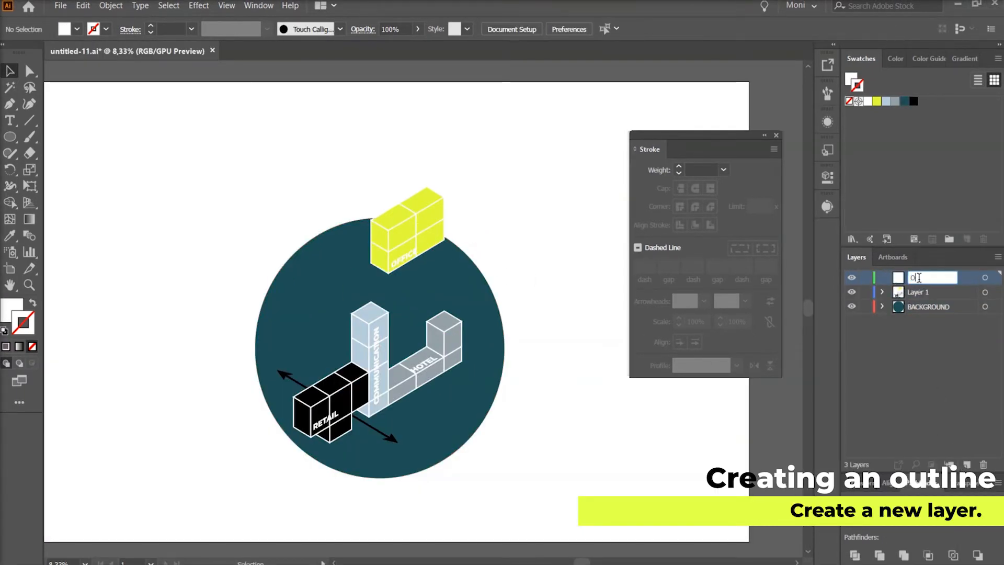
pyautogui.write('u')
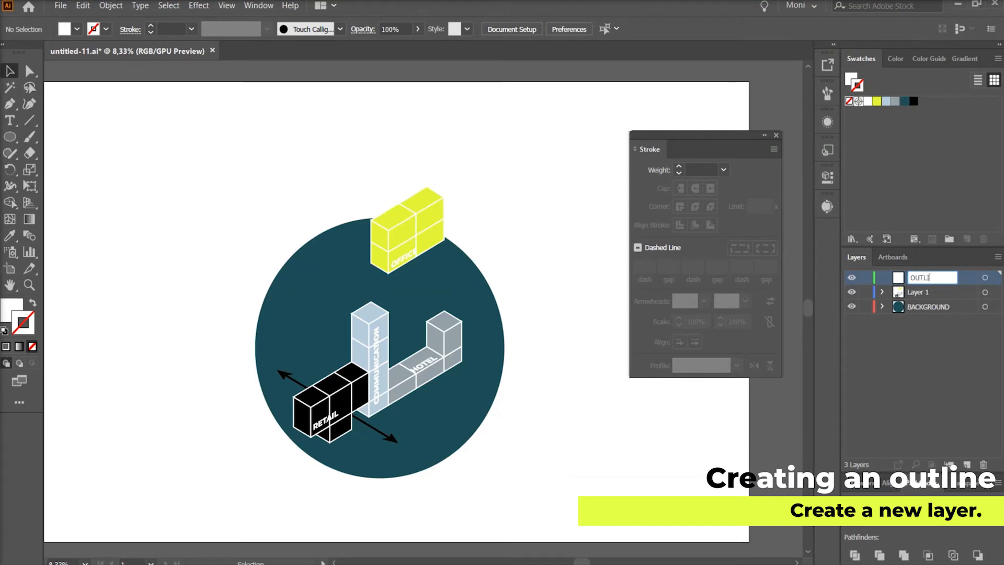
pyautogui.write('TLINE')
pyautogui.press('Return')
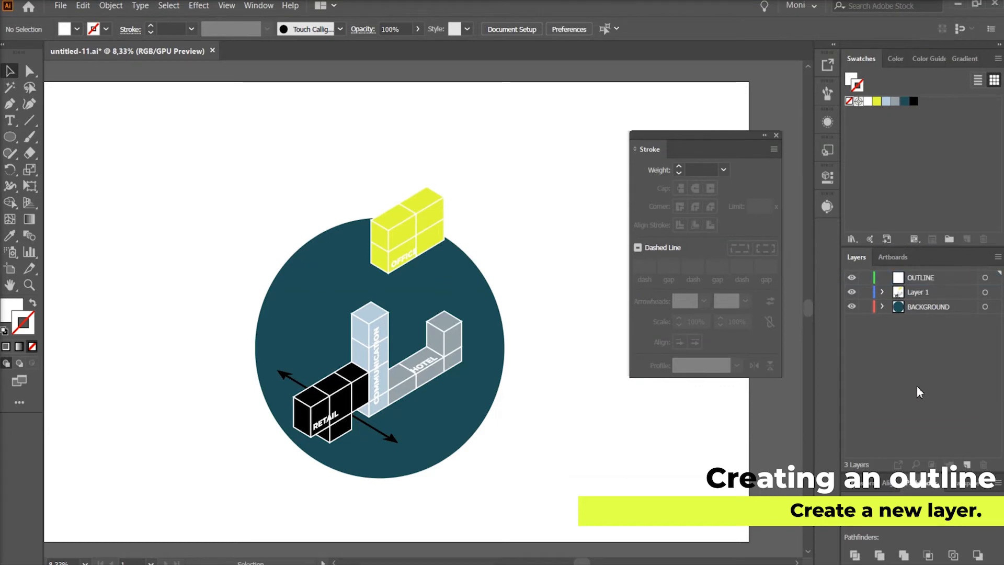
# - Copy the four block groups from Layer 1 and paste them in the same position on the OUTLINE layer
pyautogui.click(936, 293)
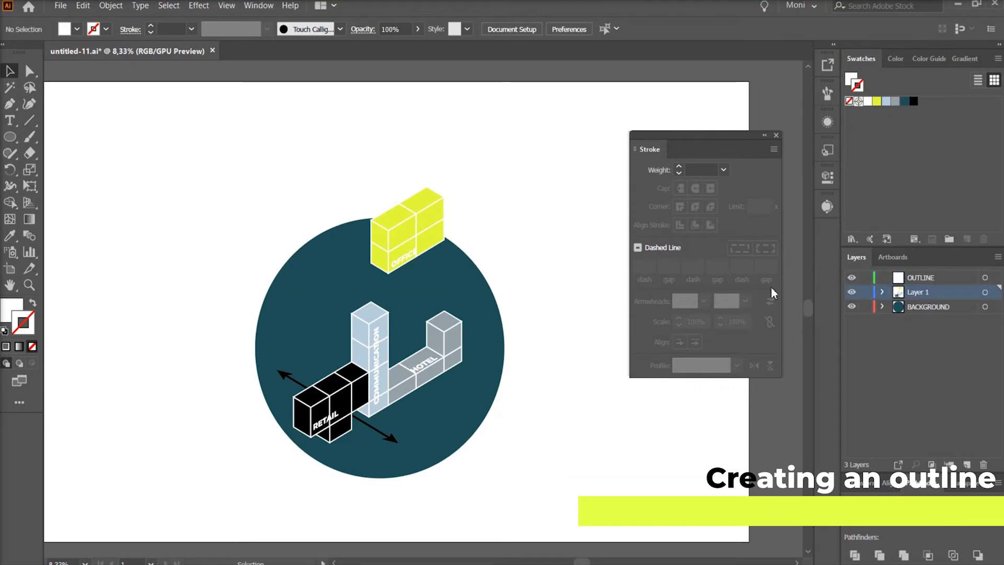
pyautogui.click(363, 317)
pyautogui.keyDown('shift'); pyautogui.click(443, 338); pyautogui.keyUp('shift')
pyautogui.keyDown('shift'); pyautogui.click(314, 398); pyautogui.keyUp('shift')
pyautogui.keyDown('shift'); pyautogui.click(396, 241); pyautogui.keyUp('shift')
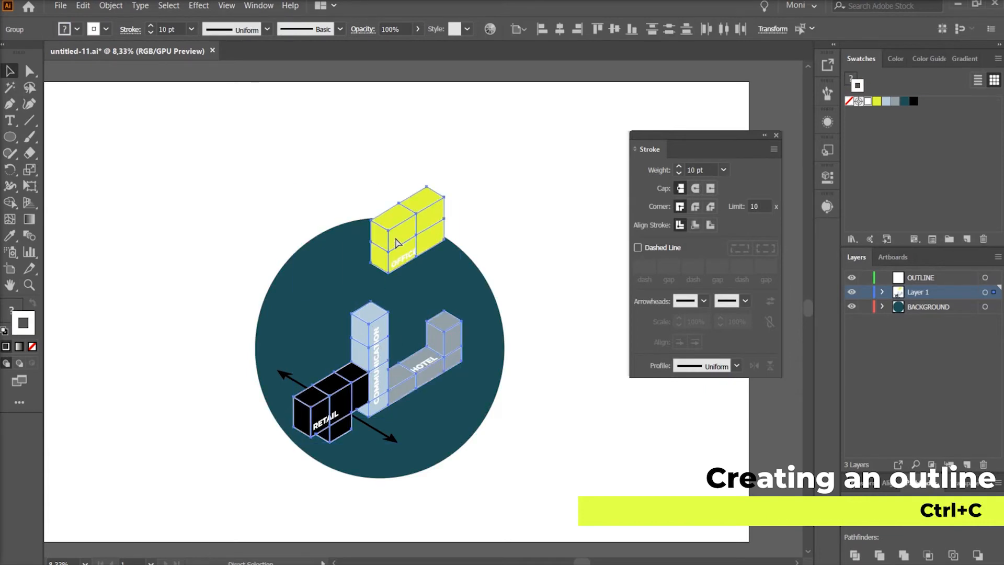
pyautogui.click(940, 278)
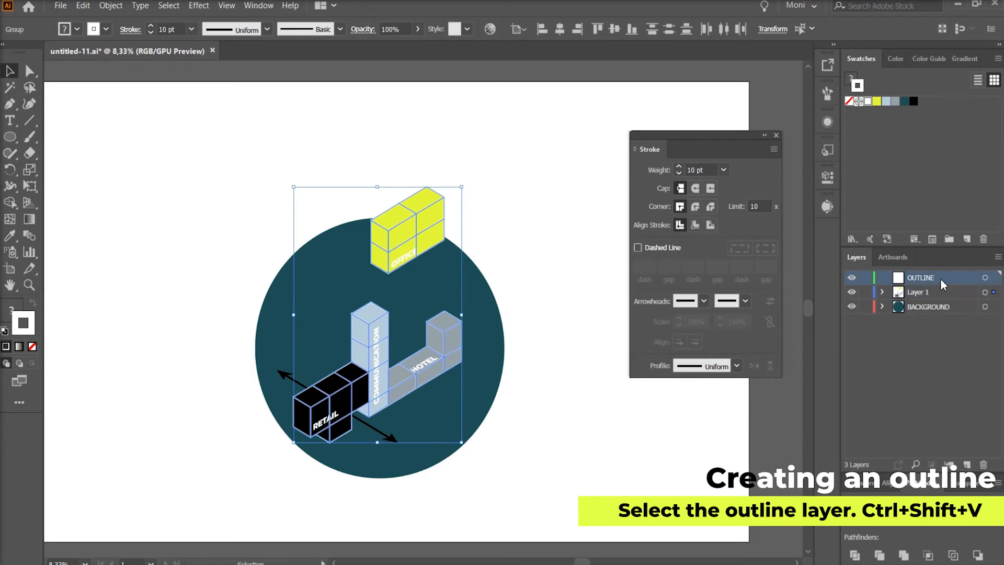
pyautogui.hotkey('ctrl', 'shift', 'v')
pyautogui.click(569, 243)
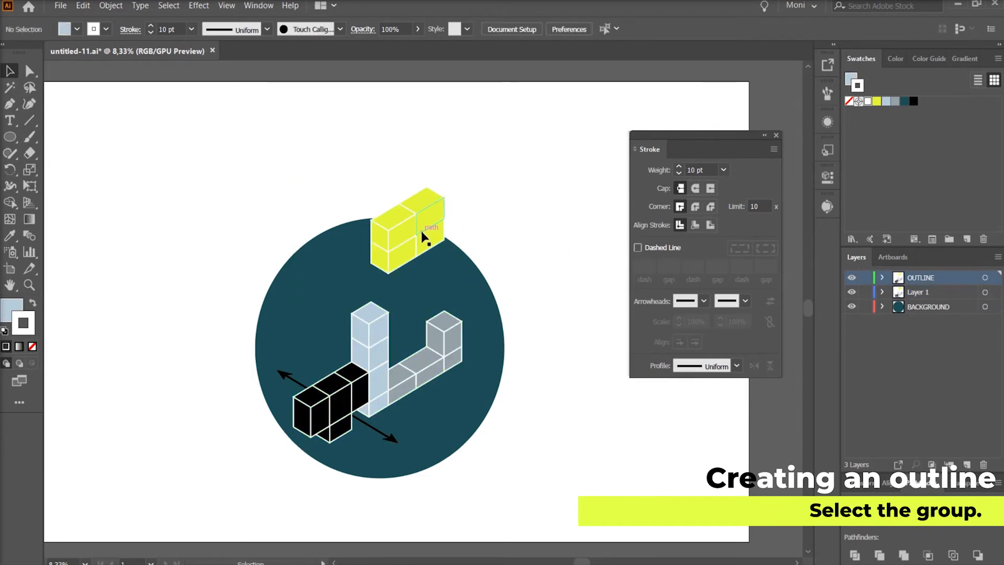
# - Unite each of the yellow, grey, light-blue and black block groups on the OUTLINE layer into a single silhouette with Pathfinder
pyautogui.click(424, 236)
pyautogui.click(852, 520)
pyautogui.click(437, 361)
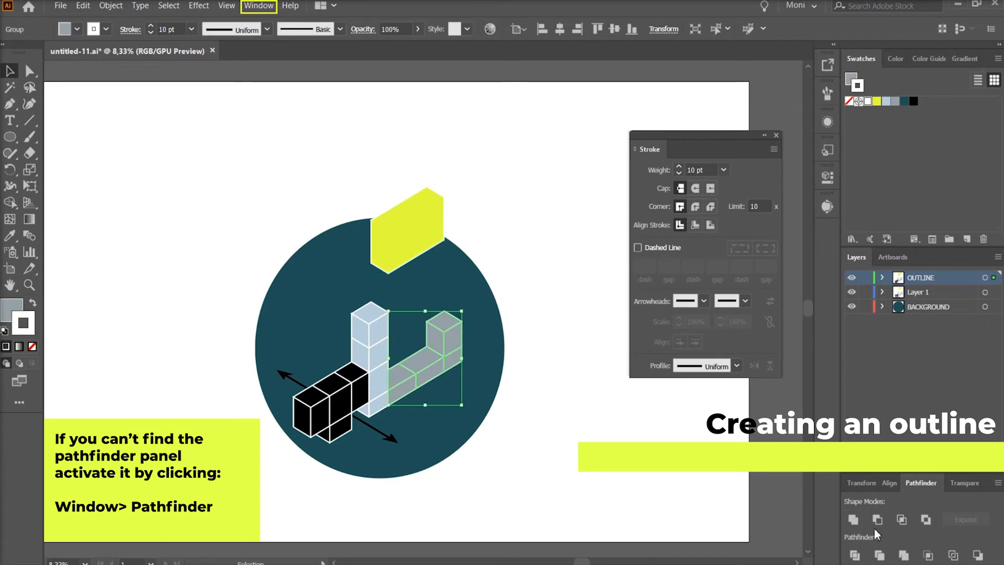
pyautogui.click(852, 519)
pyautogui.click(364, 339)
pyautogui.click(853, 519)
pyautogui.click(308, 411)
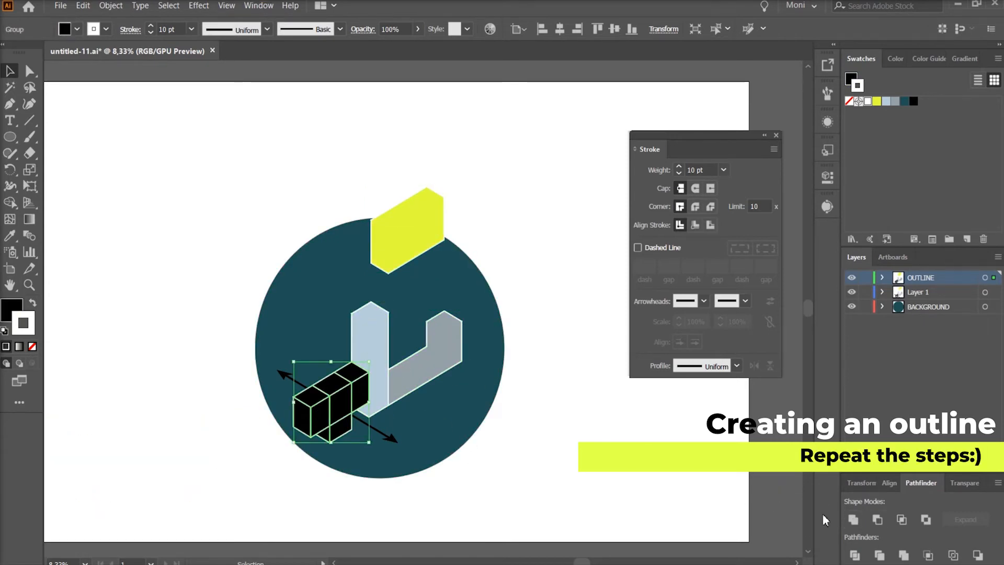
pyautogui.click(852, 519)
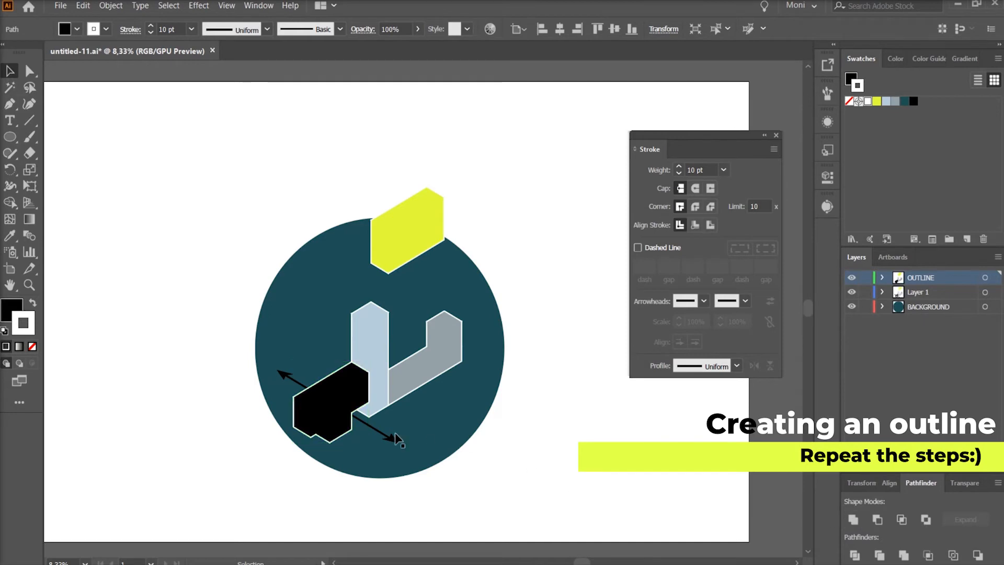
# - Select all four block silhouettes on the OUTLINE layer, remove their fill, and set their white stroke weight to 27 pt
pyautogui.keyDown('shift'); pyautogui.click(366, 337); pyautogui.keyUp('shift')
pyautogui.keyDown('shift'); pyautogui.click(440, 335); pyautogui.keyUp('shift')
pyautogui.keyDown('shift'); pyautogui.click(410, 235); pyautogui.keyUp('shift')
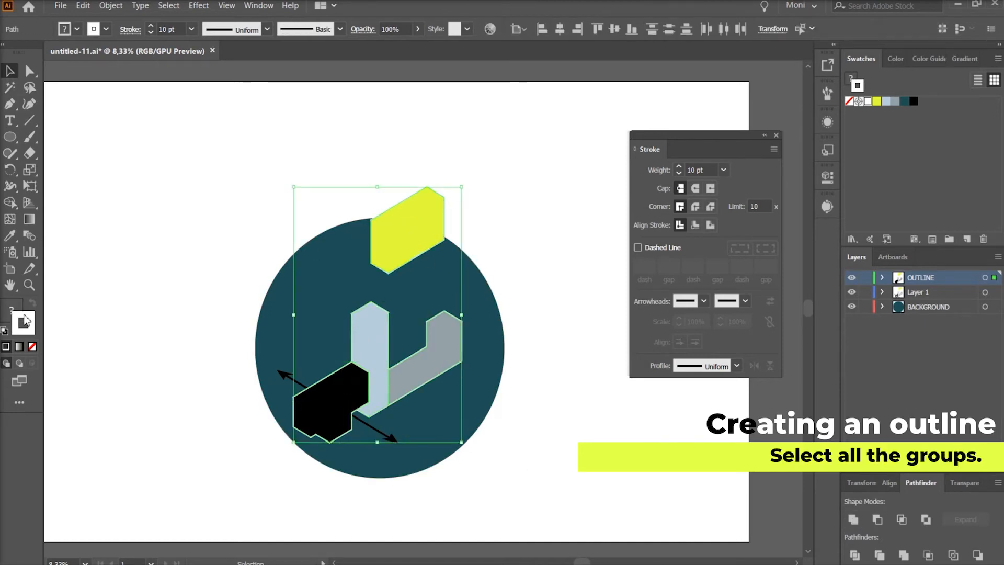
pyautogui.click(32, 347)
pyautogui.click(26, 332)
pyautogui.moveTo(697, 171); pyautogui.dragTo(675, 169)
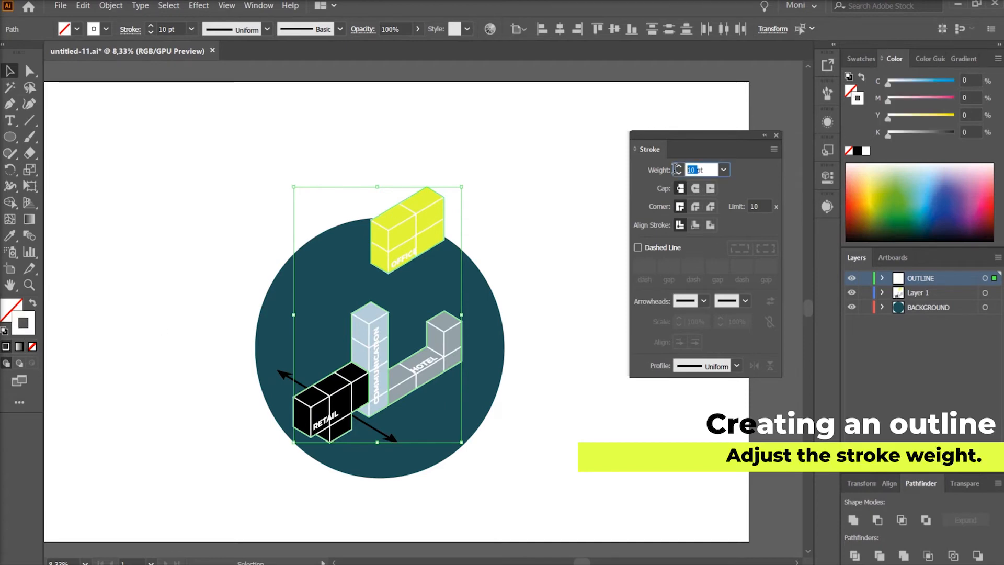
pyautogui.write('27')
pyautogui.press('Return')
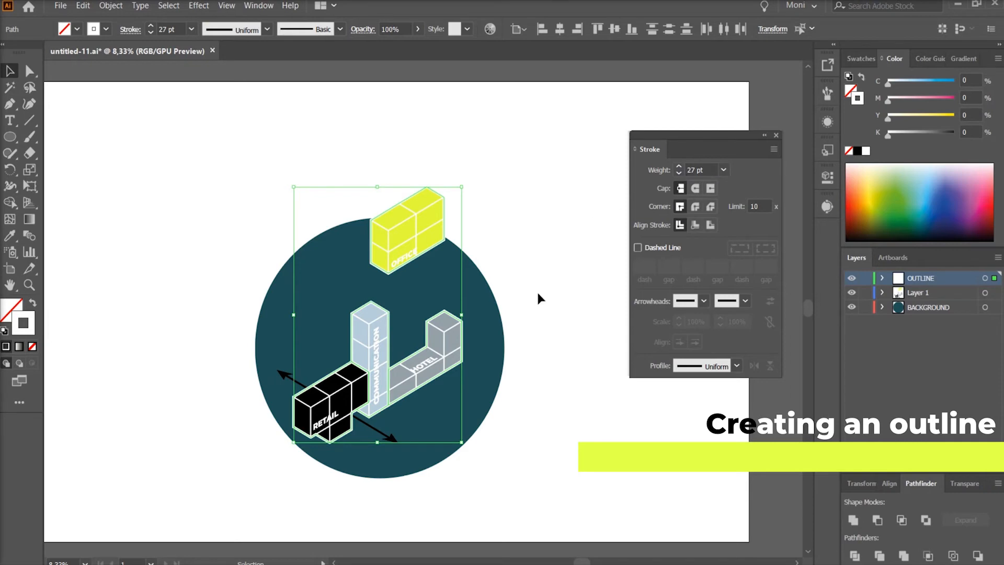
pyautogui.click(572, 283)
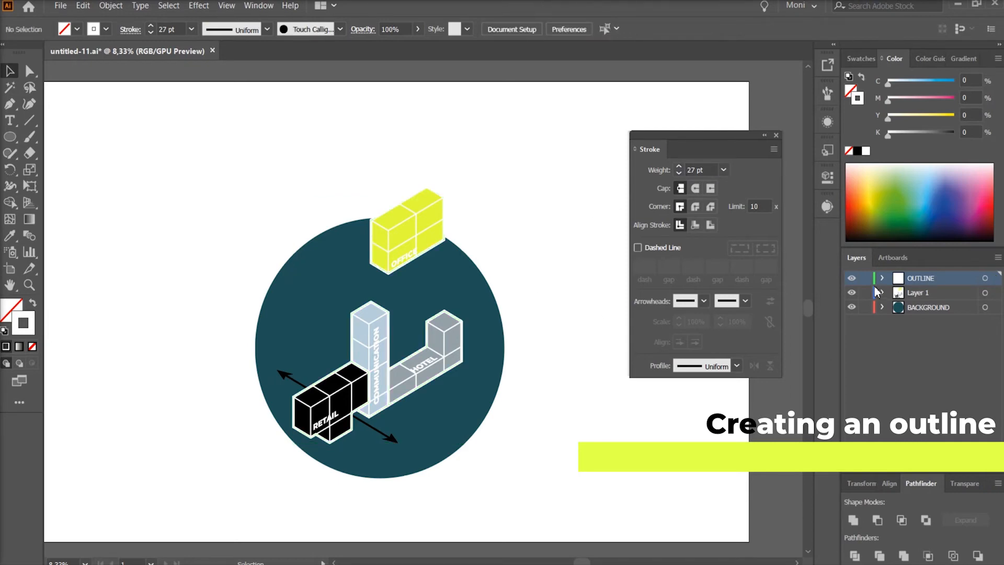
# - Change the stroke colour of the double-headed arrow behind the RETAIL block to white
pyautogui.click(852, 278)
pyautogui.scroll(1, 333, 433)
pyautogui.scroll(3, 332, 433)
pyautogui.click(522, 403)
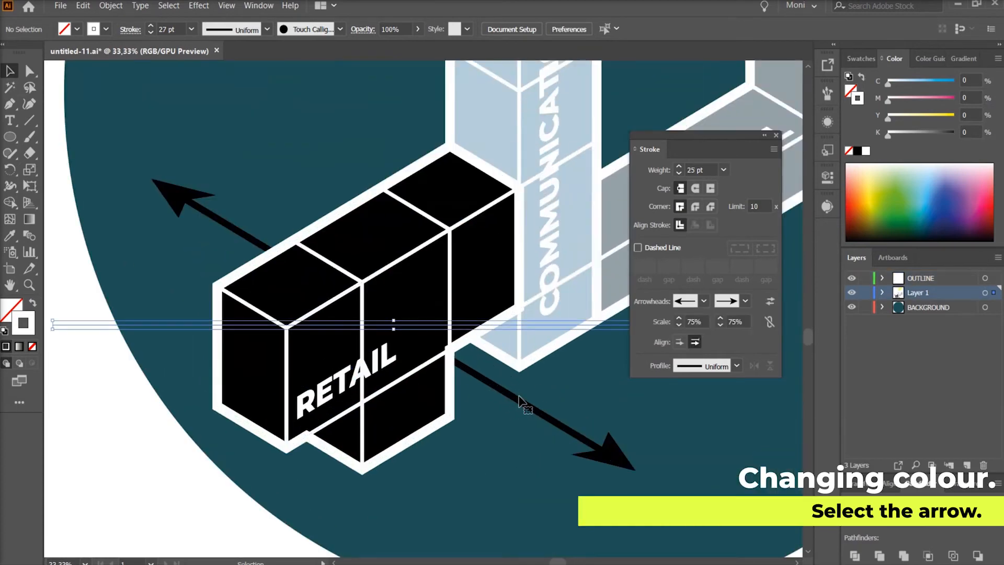
pyautogui.click(858, 59)
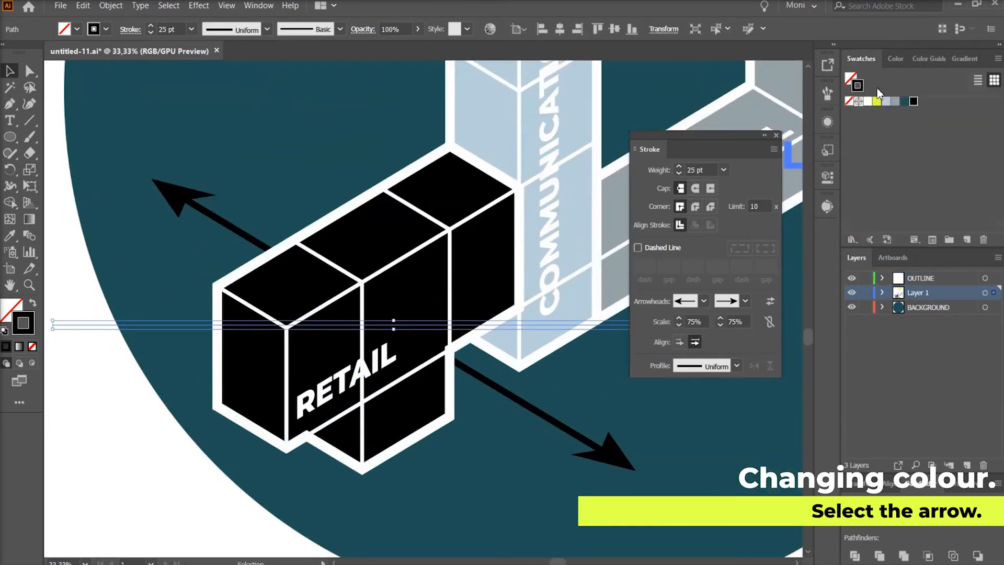
pyautogui.click(868, 101)
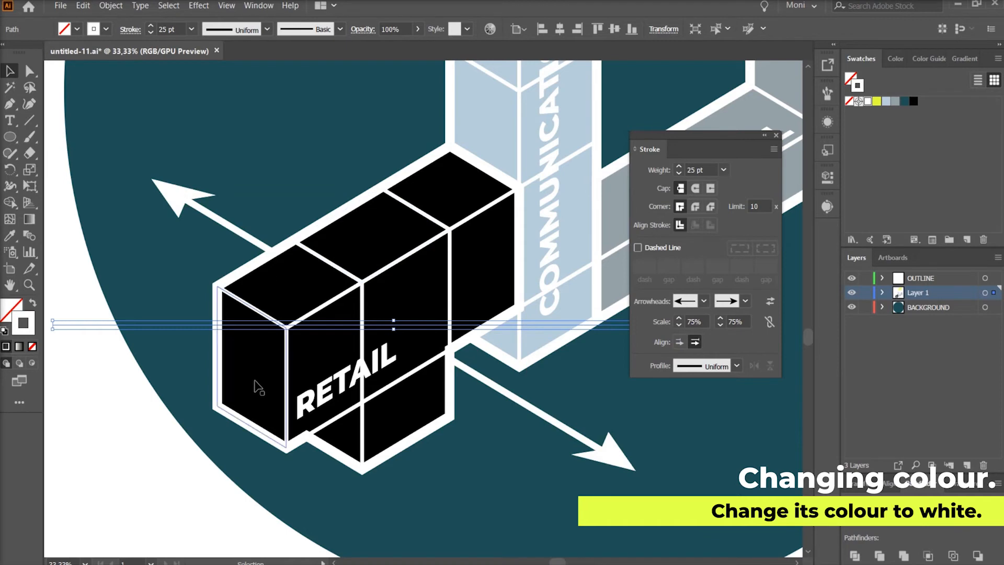
pyautogui.click(188, 446)
# - Nudge the RETAIL label slightly to the left on the black block
pyautogui.click(332, 390)
pyautogui.moveTo(331, 387); pyautogui.dragTo(332, 398)
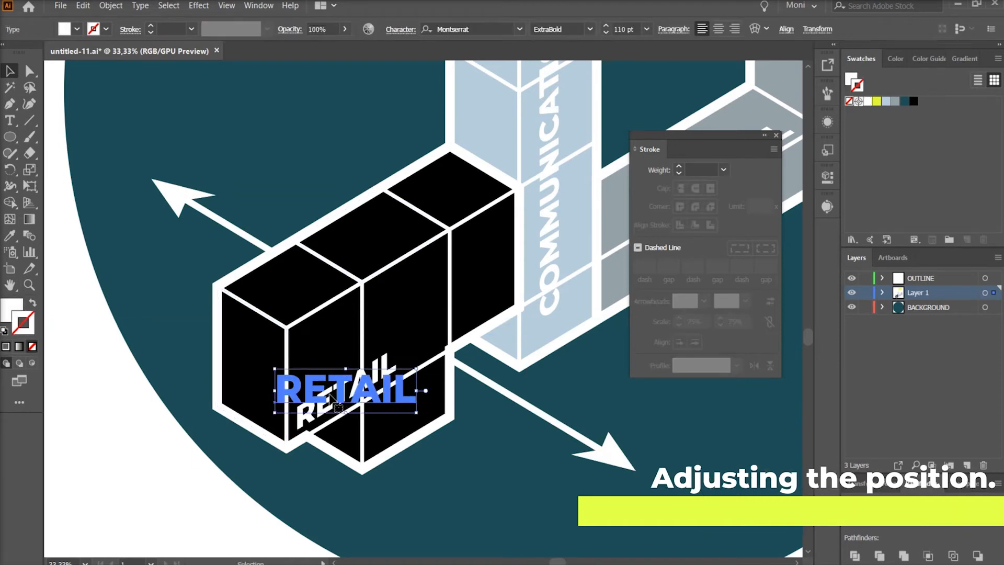
pyautogui.press('Left')
pyautogui.press('Left')
pyautogui.press('Left')
pyautogui.press('Left')
pyautogui.press('Left')
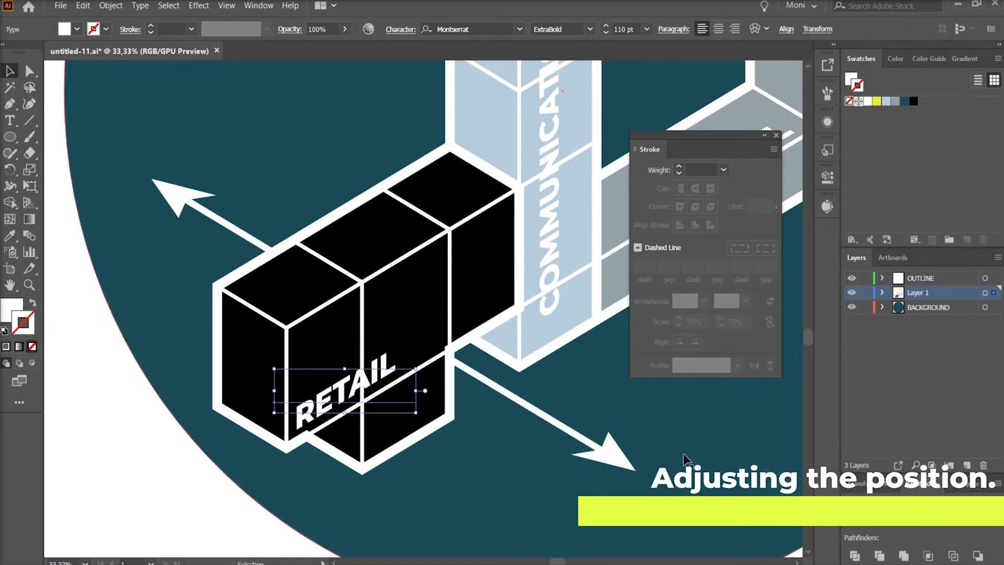
# - Shift the COMMUNICATION label left and nudge it up along the light-blue tower's right face
pyautogui.click(554, 293)
pyautogui.scroll(5, 556, 282)
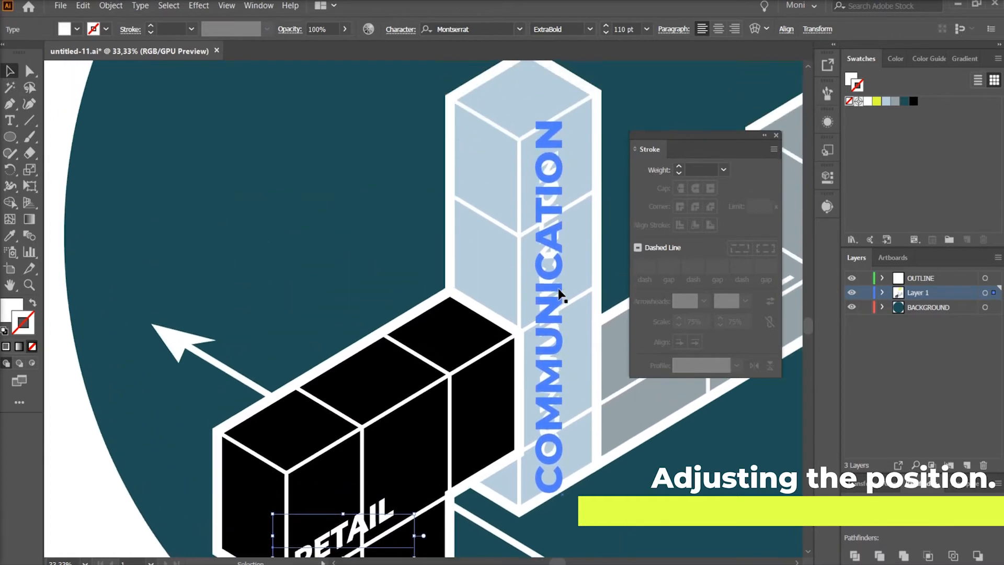
pyautogui.moveTo(557, 253); pyautogui.dragTo(542, 258)
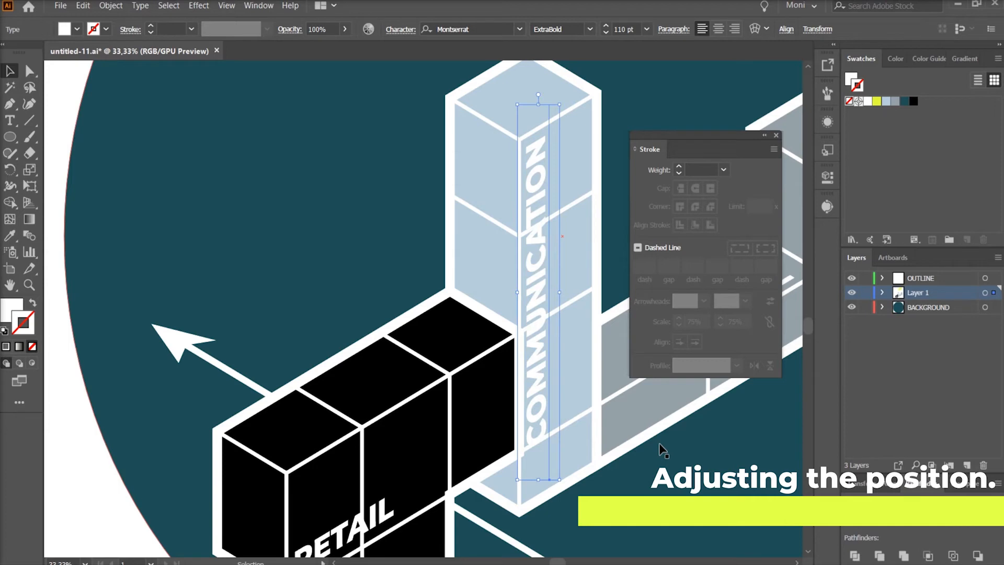
pyautogui.hotkey('shift', 'Up')
pyautogui.hotkey('shift', 'Up')
pyautogui.hotkey('shift', 'Up')
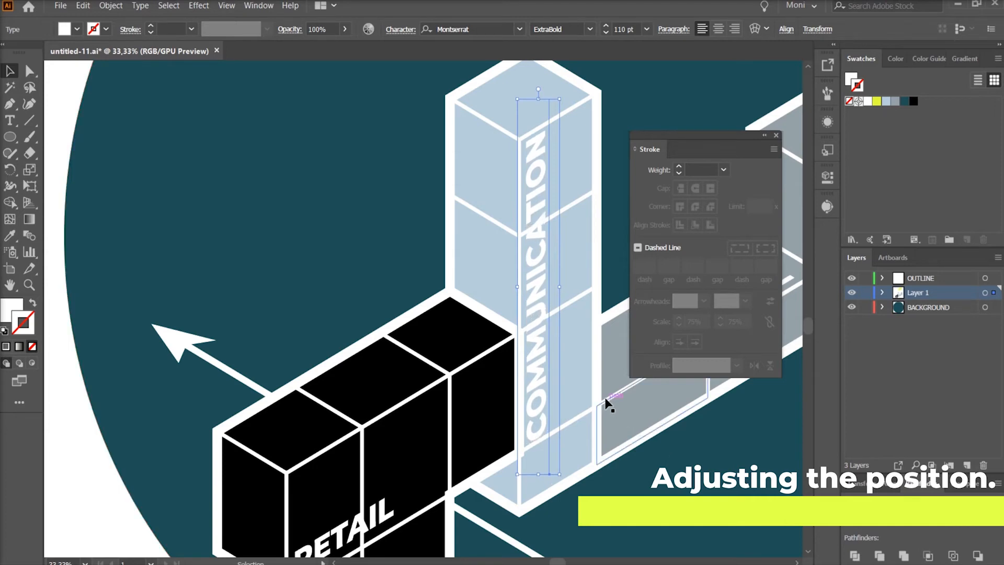
# - Move the HOTEL label slightly up and right on the grey block, and shift the OFFICE label slightly left on the yellow block
pyautogui.scroll(-3, 149, 403)
pyautogui.scroll(3, 404, 390)
pyautogui.moveTo(330, 358); pyautogui.dragTo(346, 344)
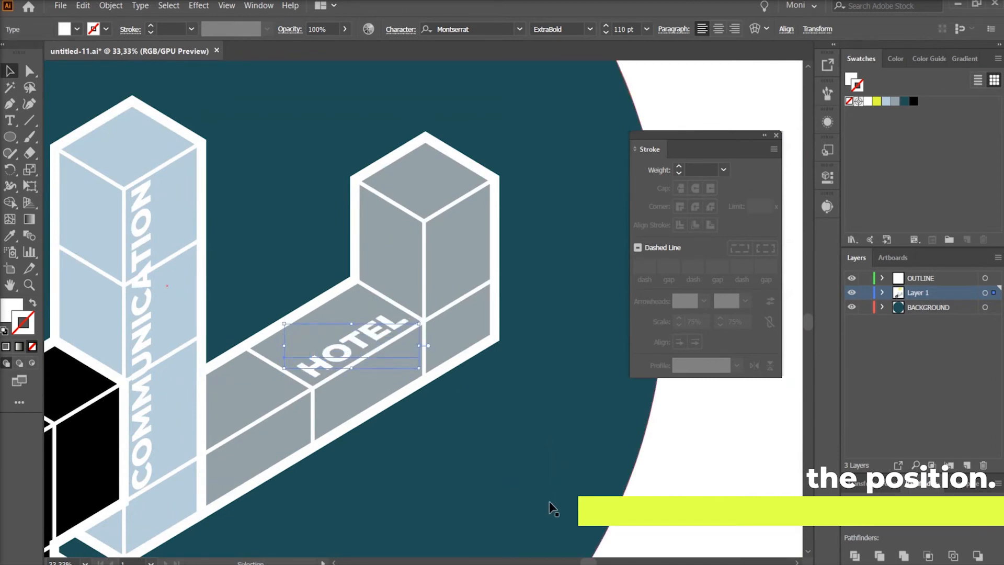
pyautogui.scroll(-3, 526, 531)
pyautogui.scroll(3, 417, 303)
pyautogui.click(417, 296)
pyautogui.moveTo(419, 296); pyautogui.dragTo(413, 297)
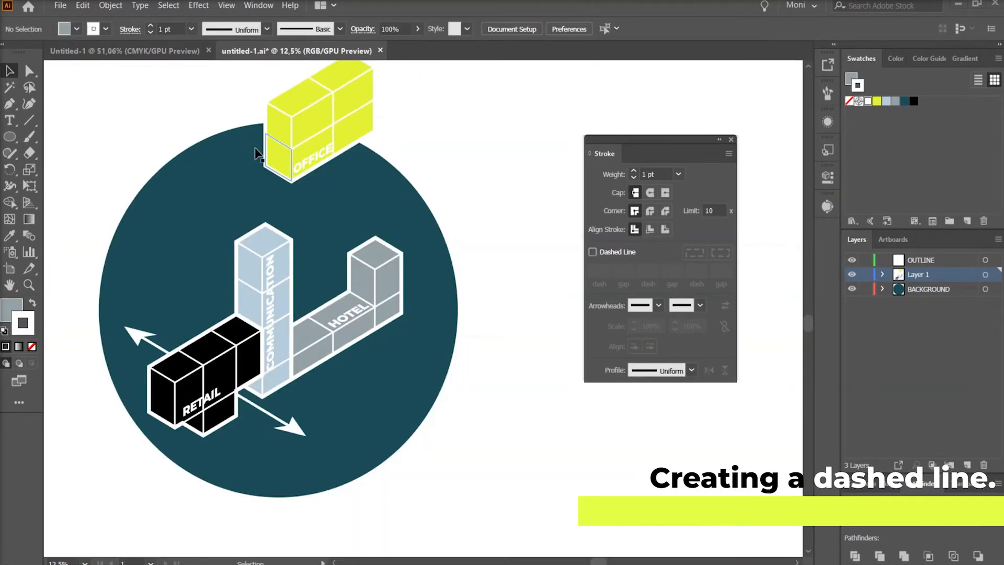
# - Draw a vertical 4 pt unfilled line from the OFFICE block's lower-right corner down to the top of the HOTEL block with the Pen tool
pyautogui.click(32, 346)
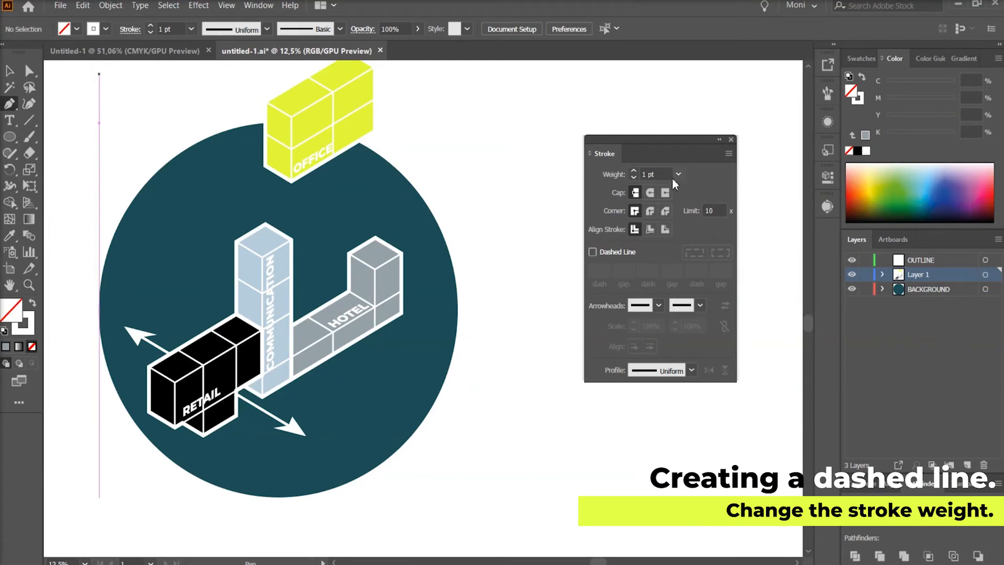
pyautogui.doubleClick(642, 174)
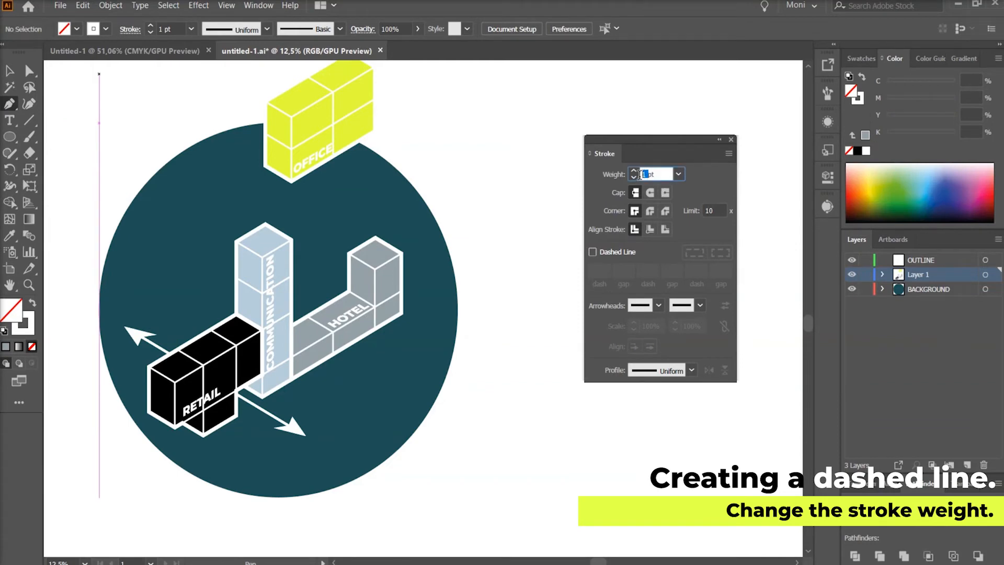
pyautogui.write('4')
pyautogui.click(346, 295)
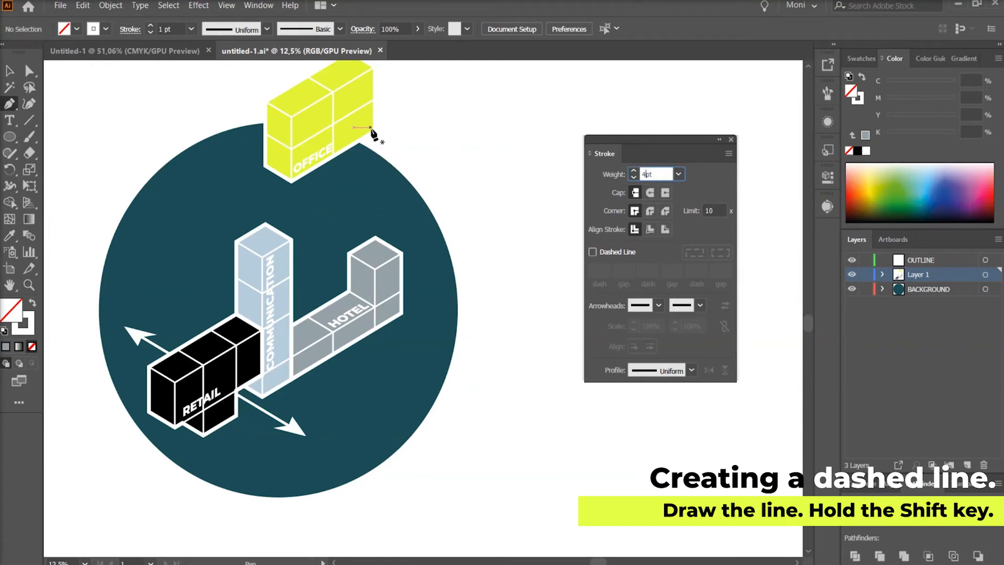
pyautogui.scroll(1, 407, 167)
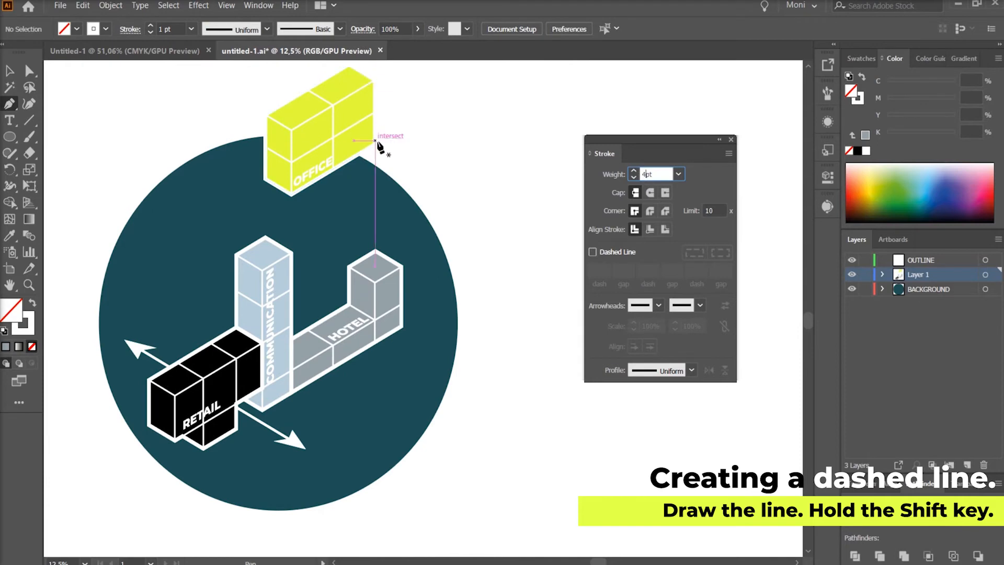
pyautogui.click(375, 144)
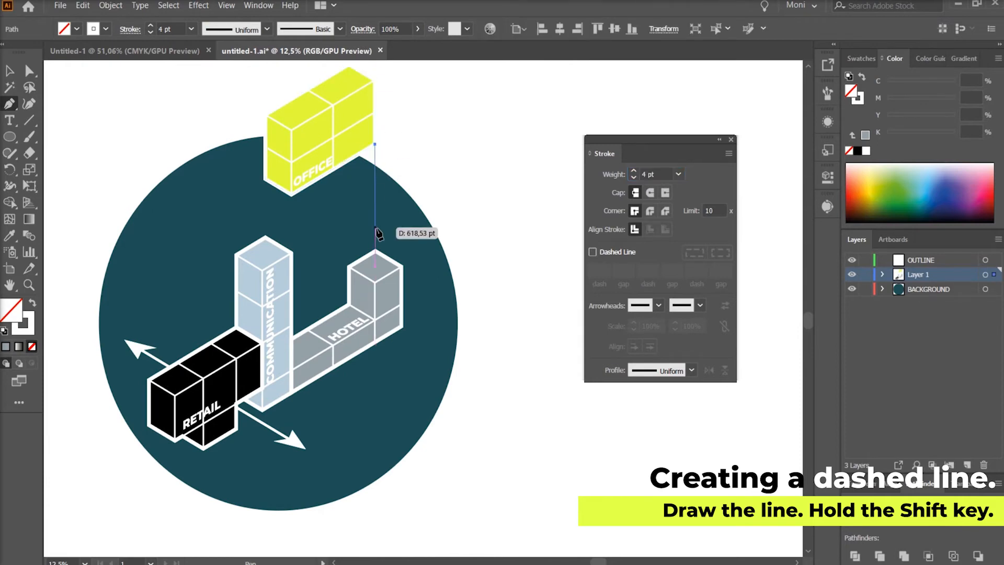
pyautogui.click(375, 283)
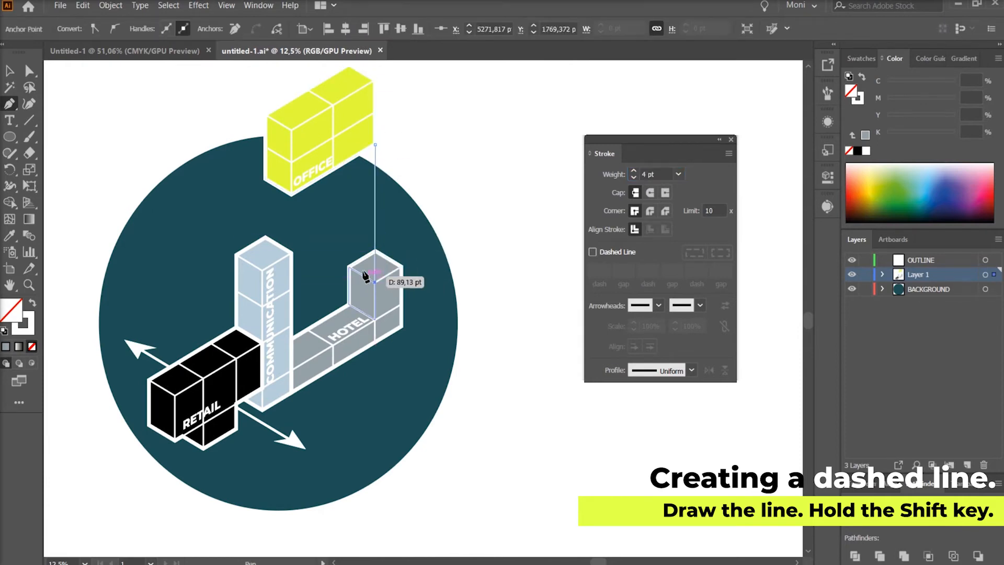
# - Make the vertical line dashed with a 25 pt dash, a 25 pt gap and round caps
pyautogui.click(10, 71)
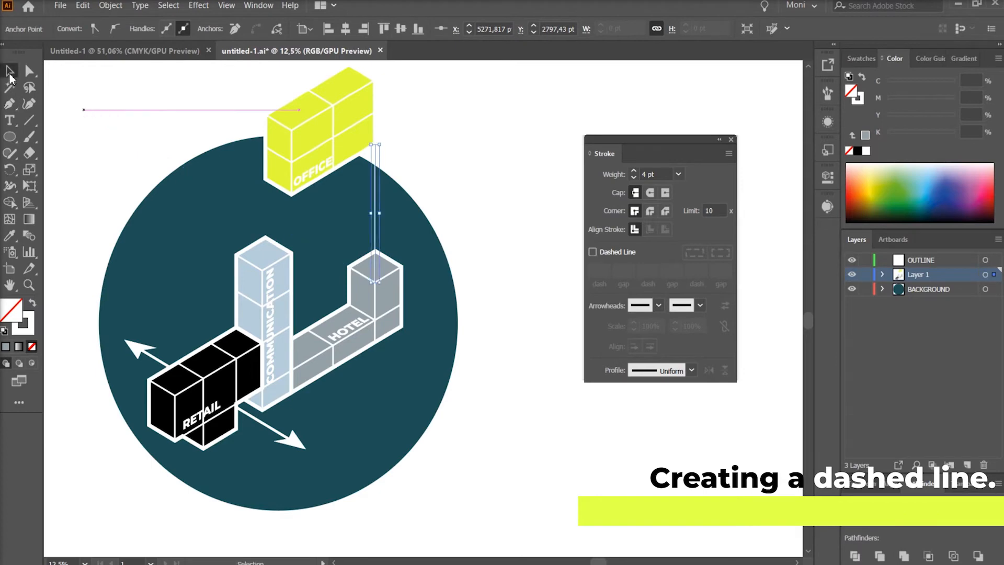
pyautogui.click(592, 252)
pyautogui.write('25')
pyautogui.press('Tab')
pyautogui.click(650, 192)
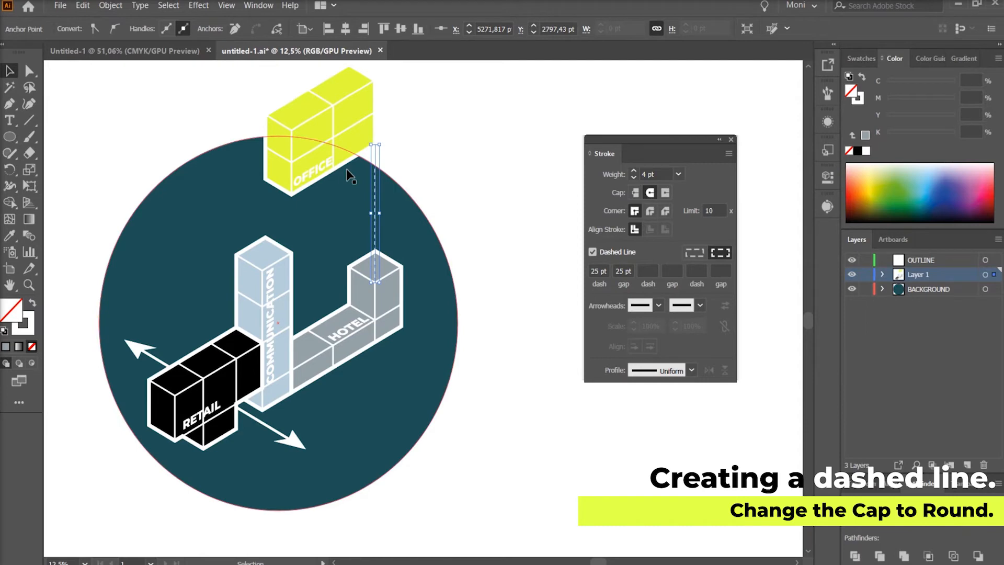
pyautogui.click(459, 148)
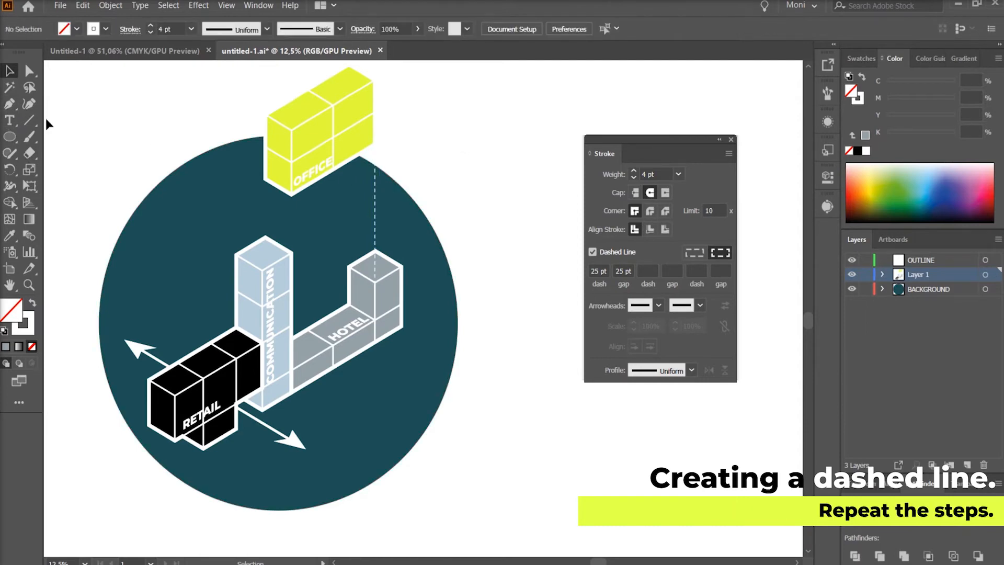
# - Draw a second vertical dashed line from the OFFICE block's lowest corner down to the COMMUNICATION tower's upper-right corner
pyautogui.click(9, 105)
pyautogui.click(292, 196)
pyautogui.click(291, 250)
pyautogui.press('v')
pyautogui.click(116, 120)
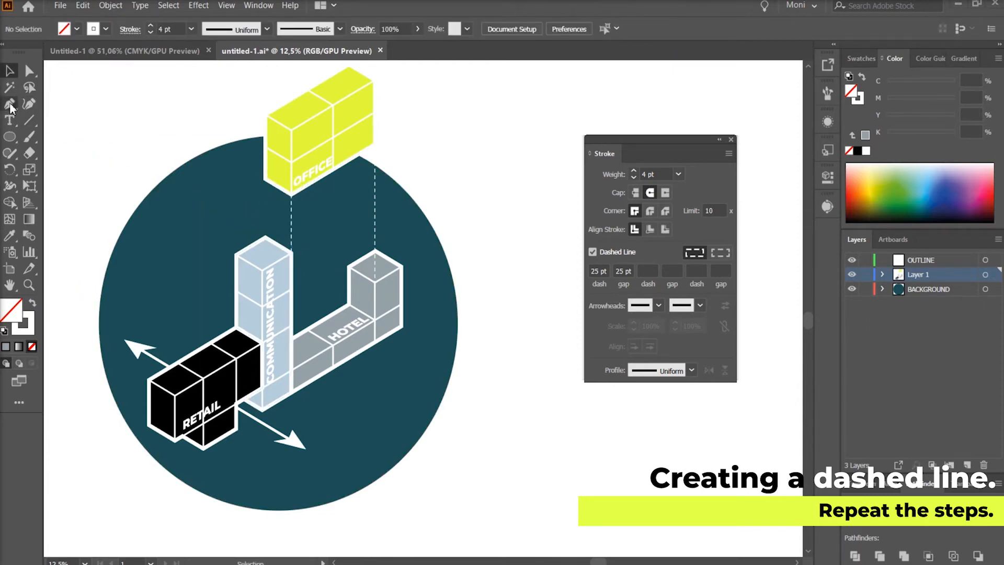
# - Draw two more vertical dashed lines, linking the OFFICE block's lower-left corner to the COMMUNICATION tower's top and the HOTEL block's upper-left corner to OFFICE
pyautogui.click(265, 178)
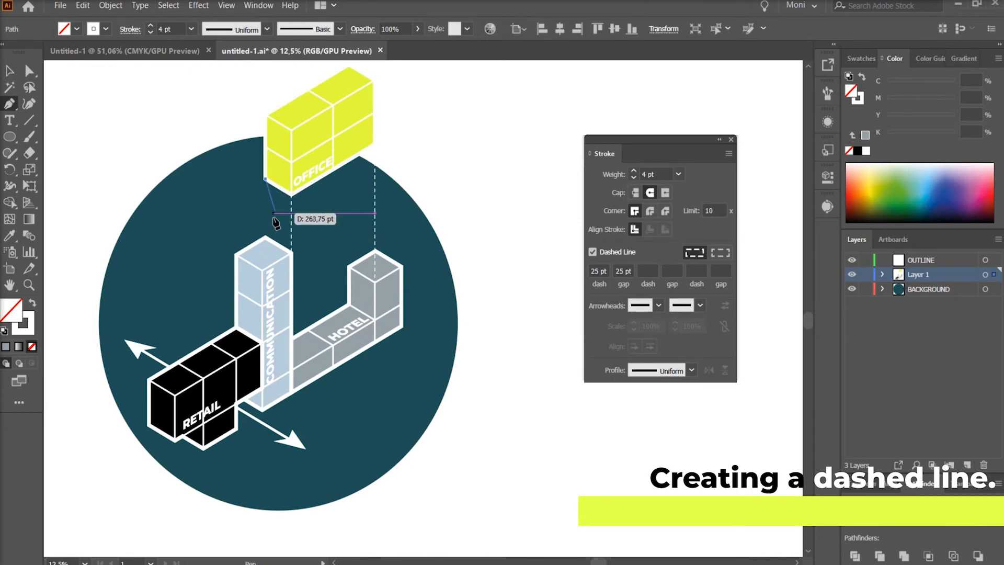
pyautogui.click(266, 236)
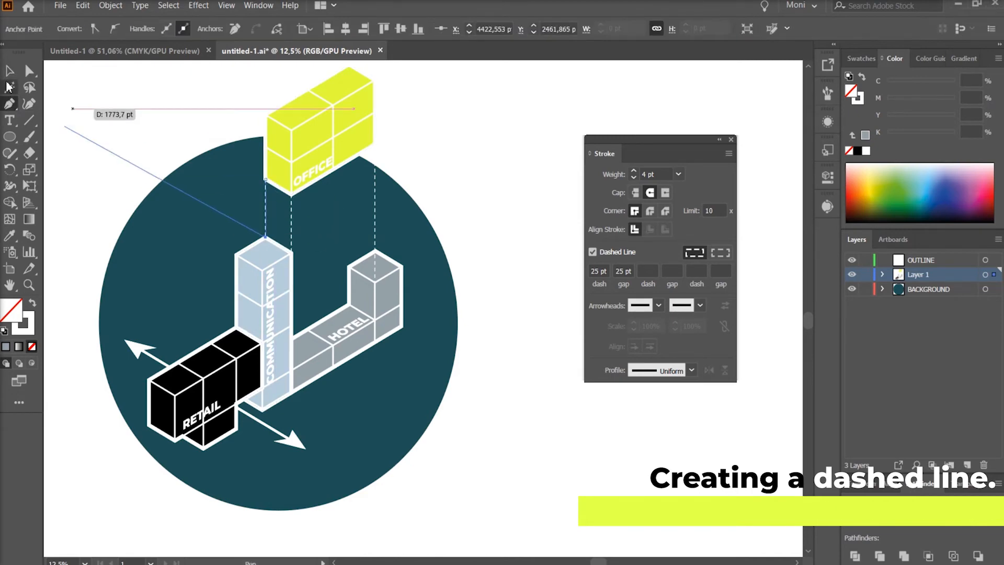
pyautogui.click(9, 70)
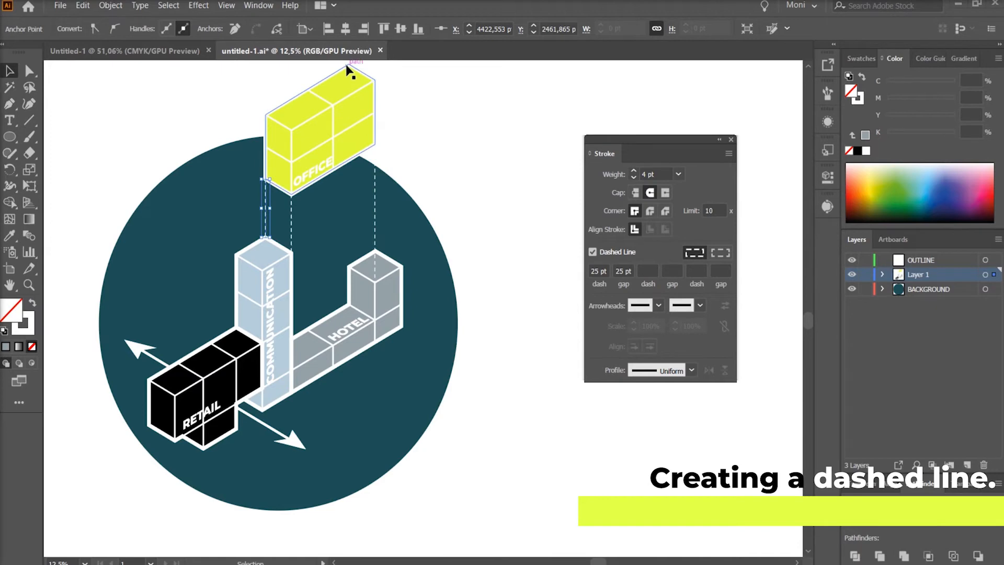
pyautogui.click(350, 271)
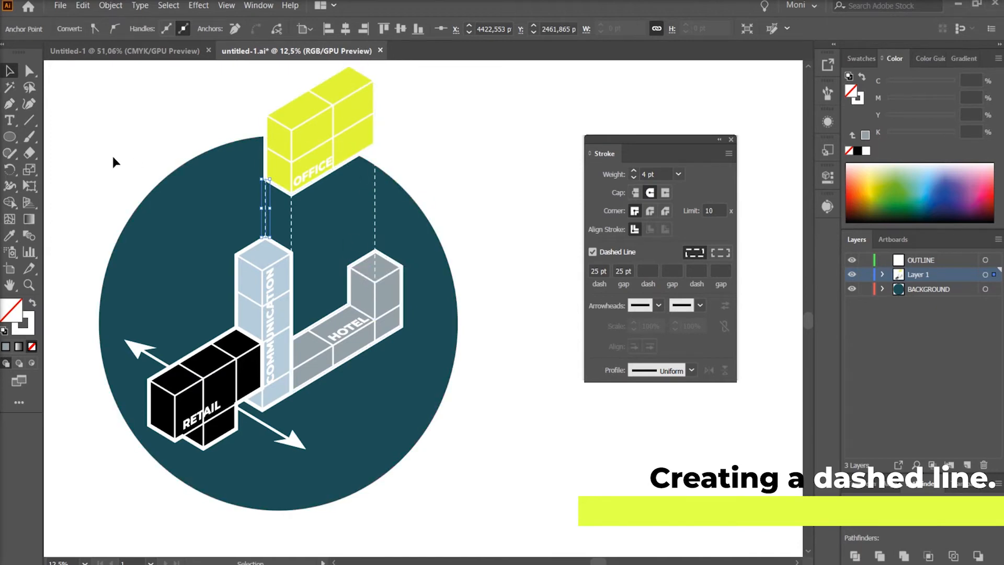
pyautogui.click(8, 111)
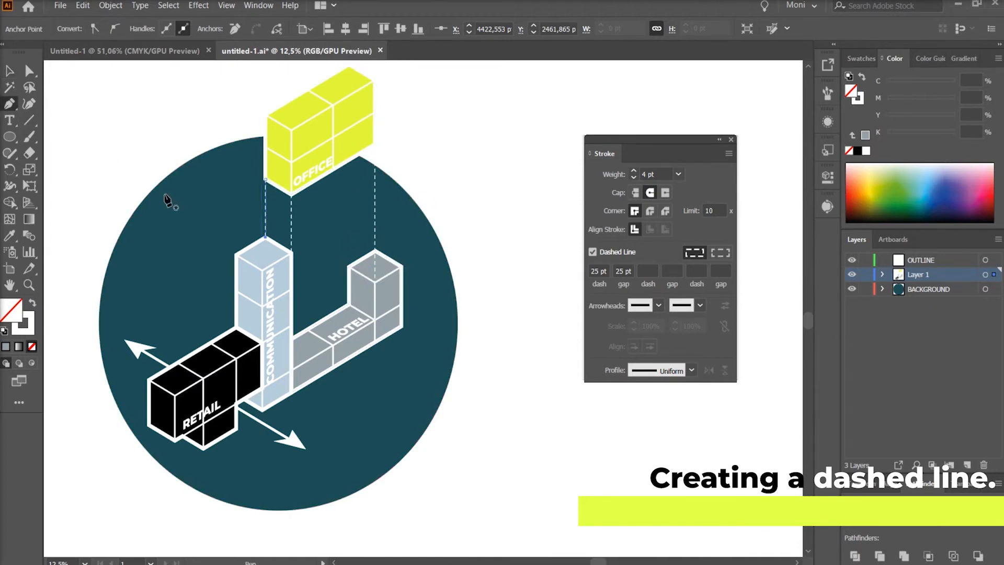
pyautogui.click(348, 267)
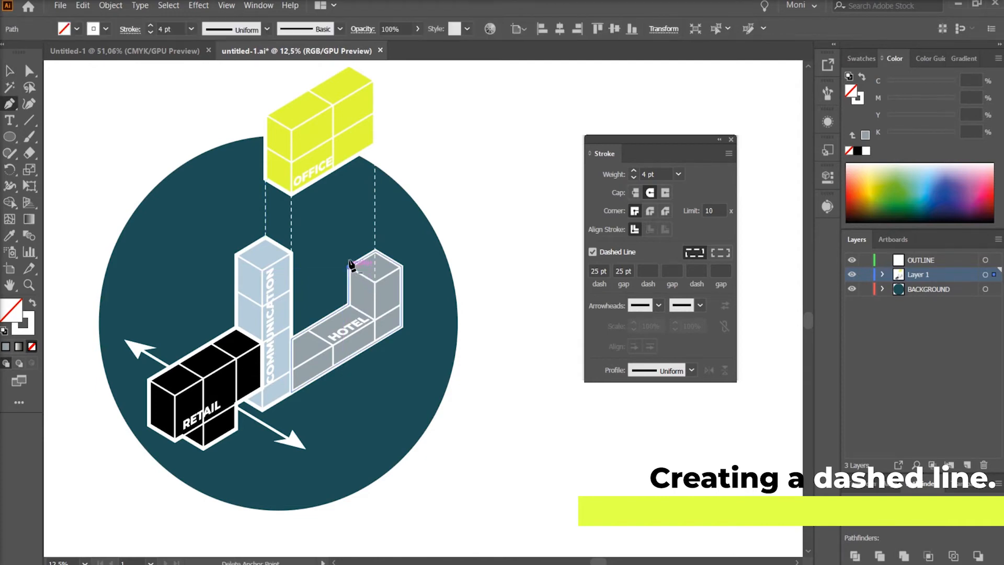
pyautogui.click(348, 160)
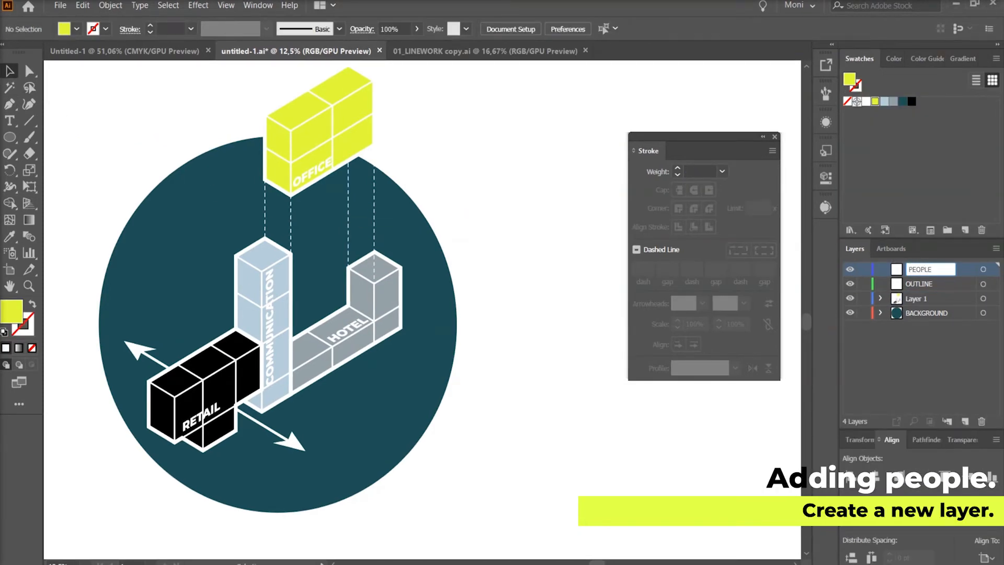
# - Name the new top layer PEOPLE and paste onto it the standing woman's outline from the second row of 01_LINEWORK copy.ai
pyautogui.press('Return')
pyautogui.click(444, 52)
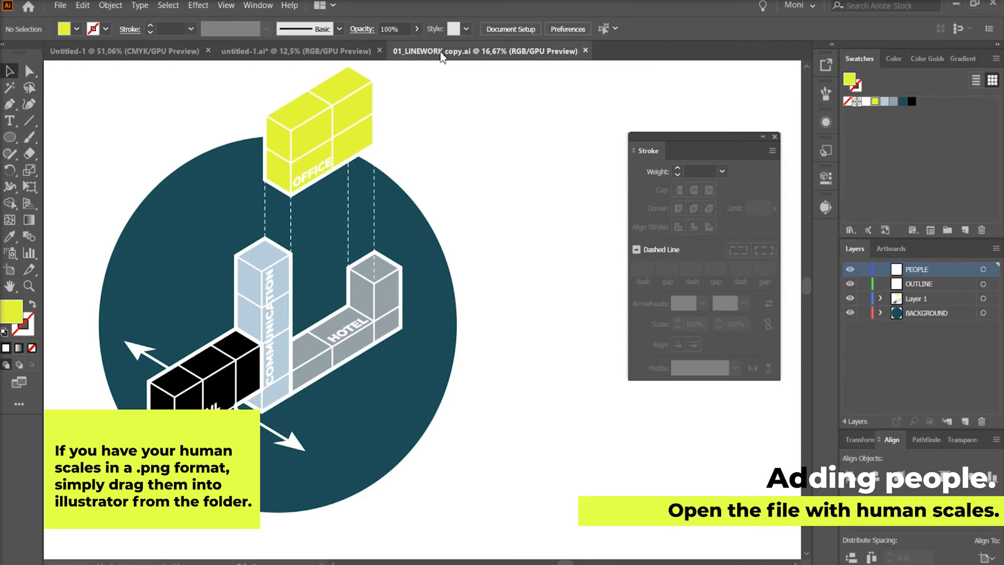
pyautogui.scroll(5, 450, 225)
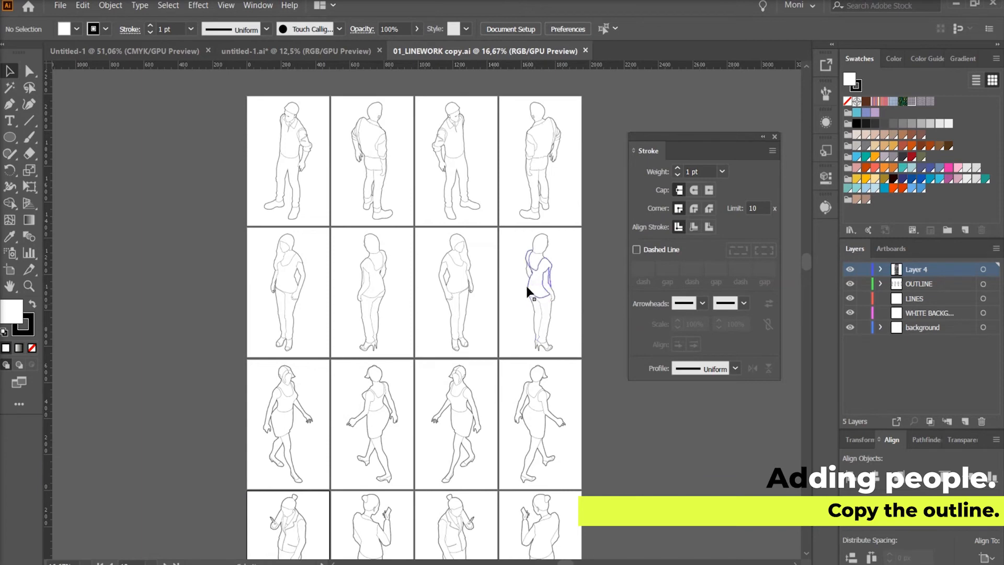
pyautogui.click(539, 244)
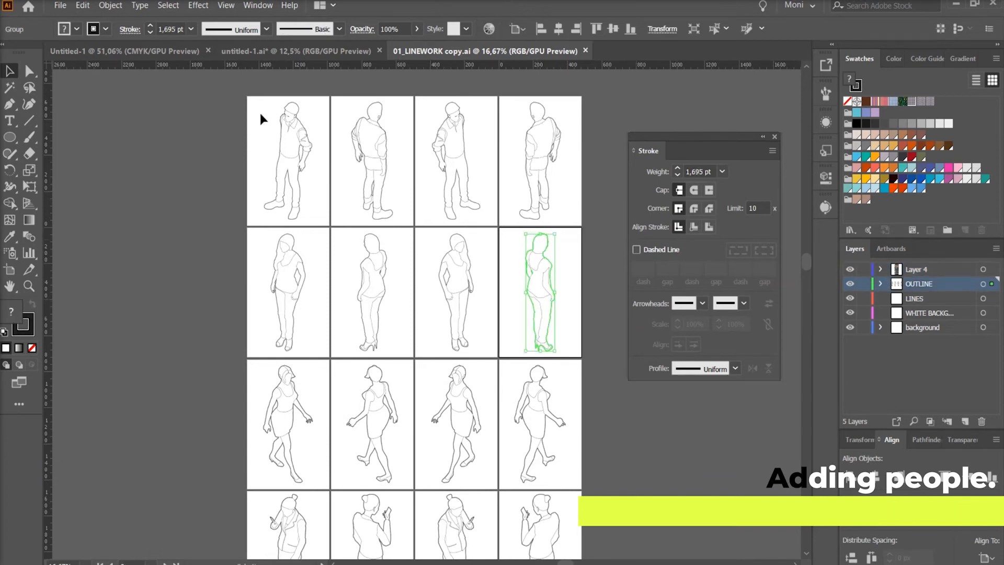
pyautogui.click(251, 51)
pyautogui.hotkey('ctrl', 'v')
pyautogui.click(421, 293)
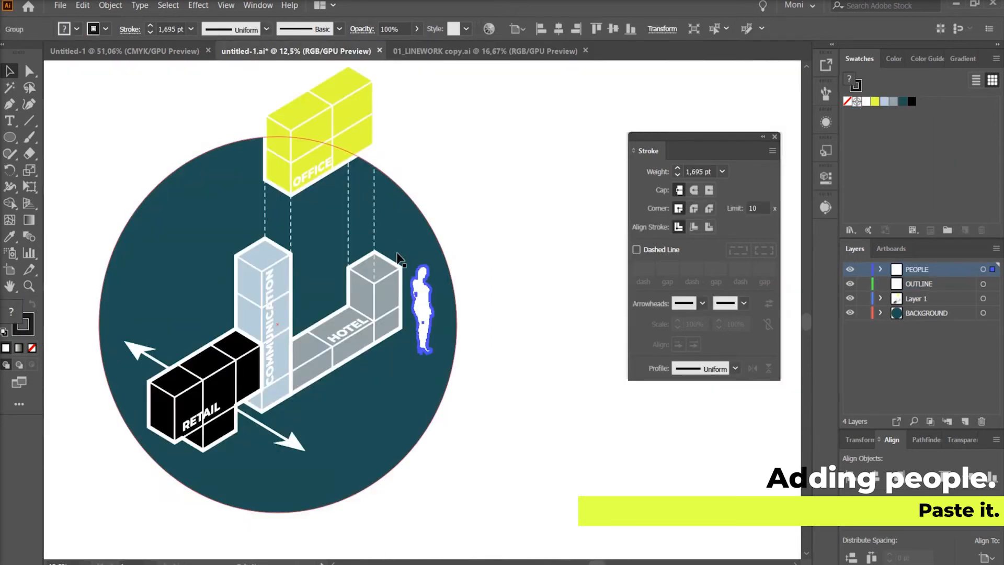
# - Fill the pasted standing woman with the yellow swatch and remove her outline stroke
pyautogui.click(875, 102)
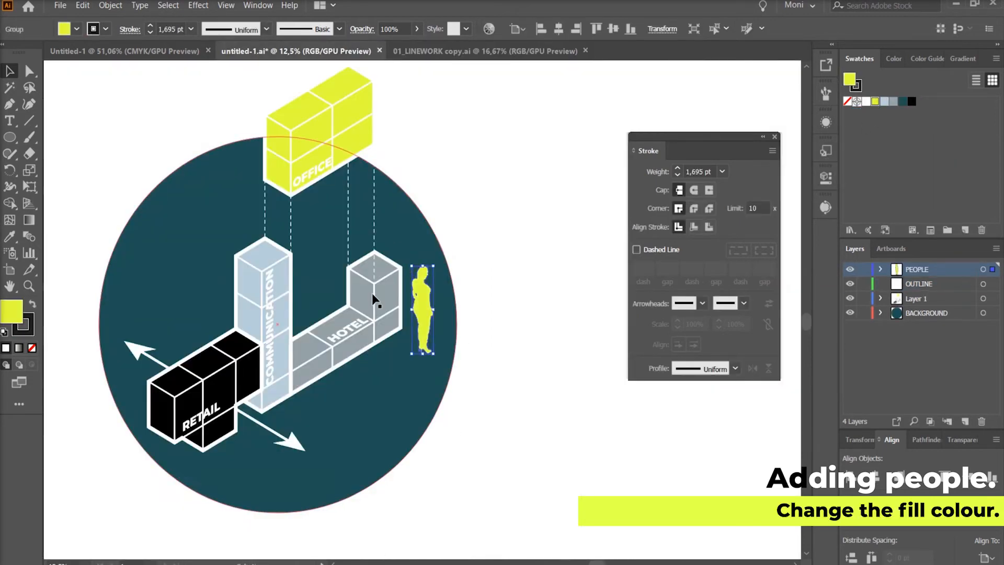
pyautogui.press('x')
pyautogui.press('/')
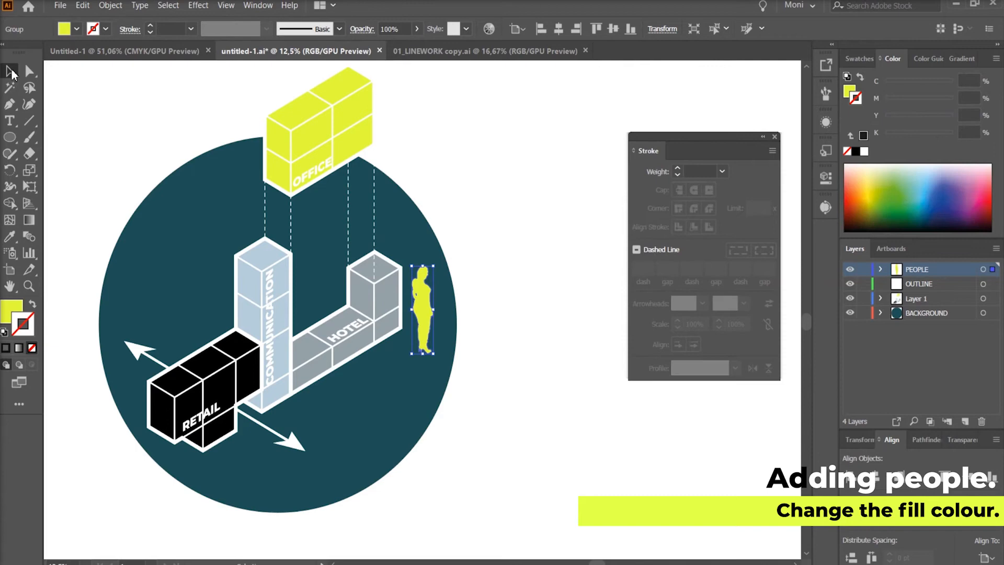
# - Scale the yellow standing woman down proportionally by reducing her height and place her at the COMMUNICATION tower's lower right edge
pyautogui.click(662, 29)
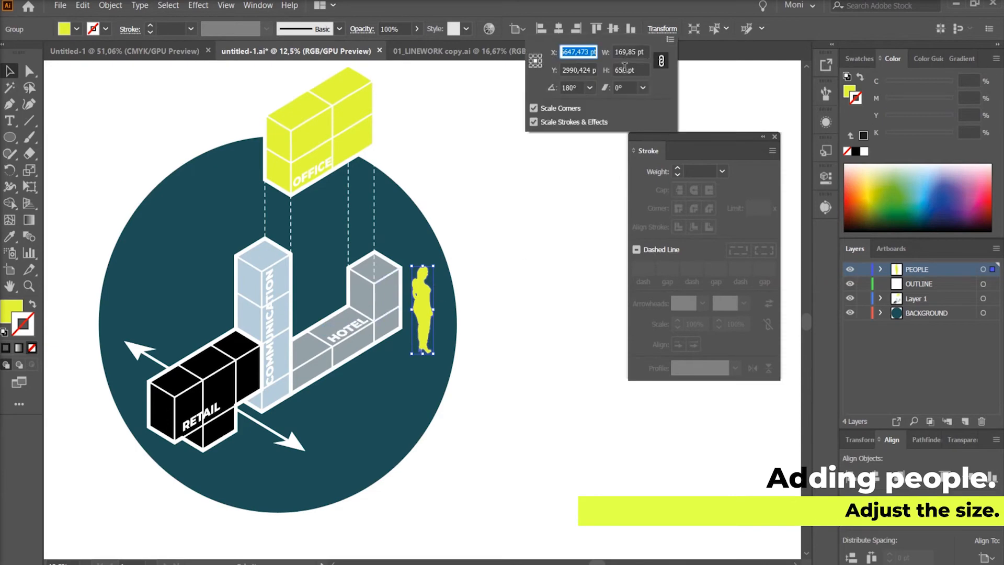
pyautogui.doubleClick(624, 69)
pyautogui.press('Return')
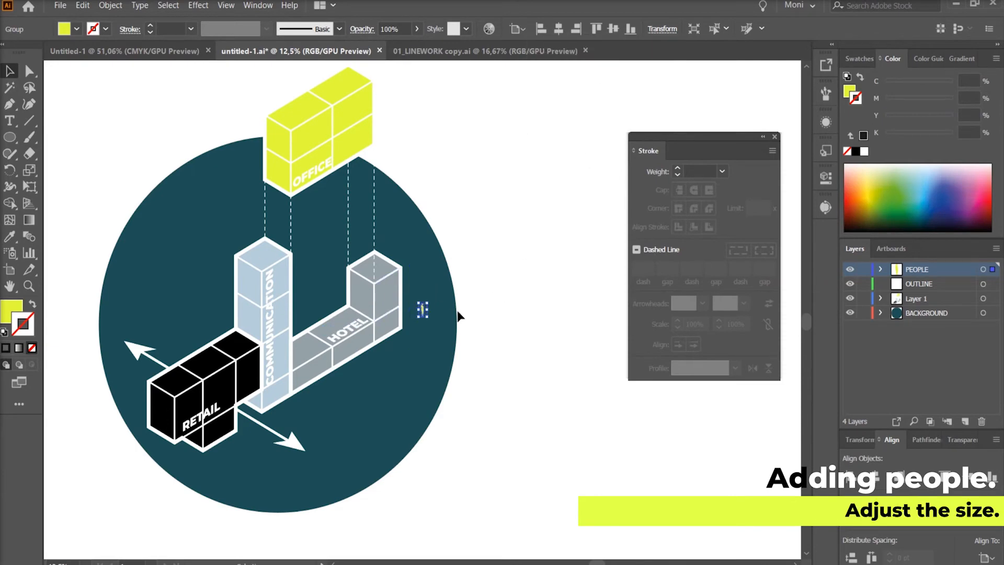
pyautogui.scroll(2, 224, 418)
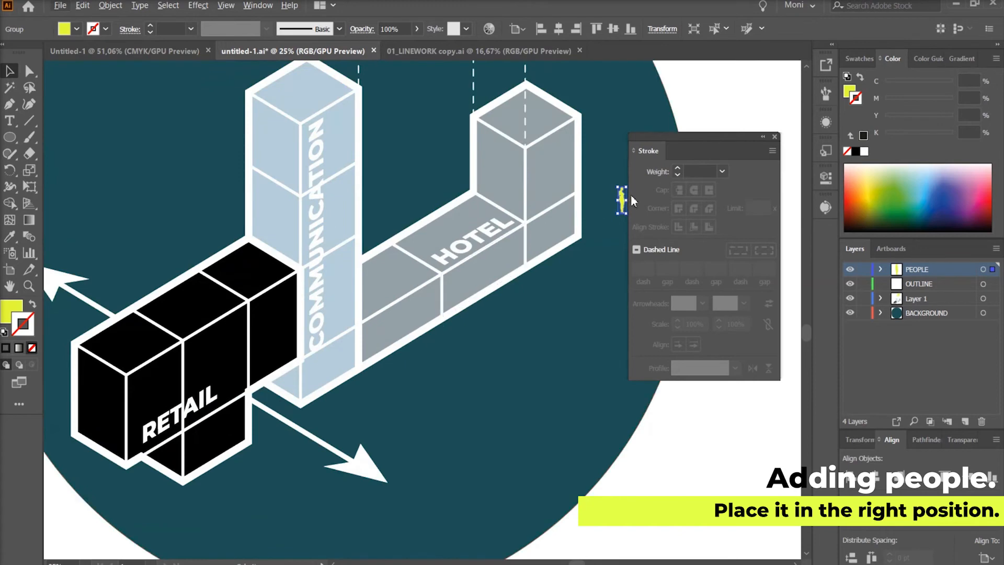
pyautogui.moveTo(621, 200)
pyautogui.mouseDown()
pyautogui.moveTo(303, 410)
pyautogui.moveTo(333, 389)
pyautogui.mouseUp()
pyautogui.click(665, 475)
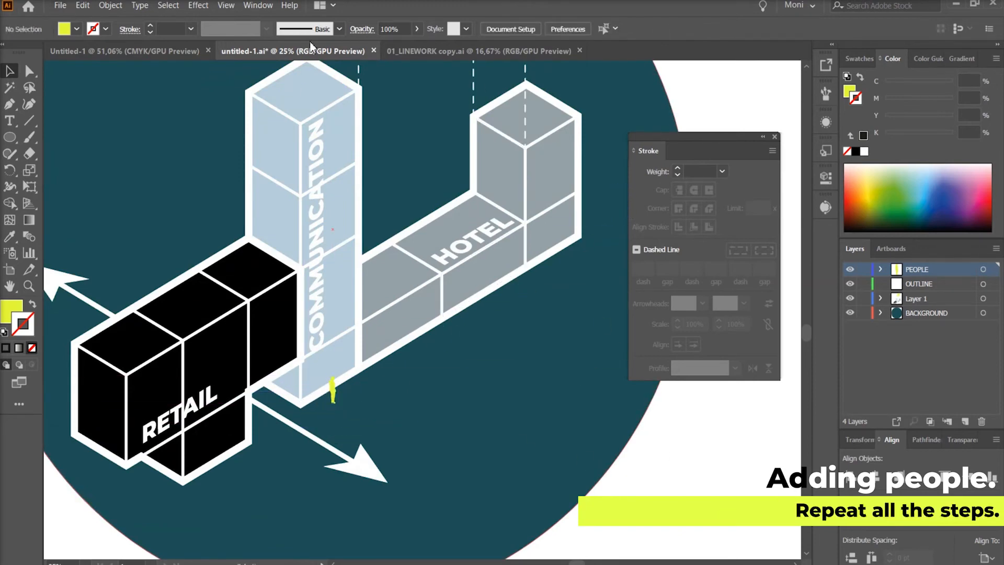
# - Copy the first walking woman's outline in the third row of 01_LINEWORK copy.ai and paste it into untitled-1.ai
pyautogui.click(431, 51)
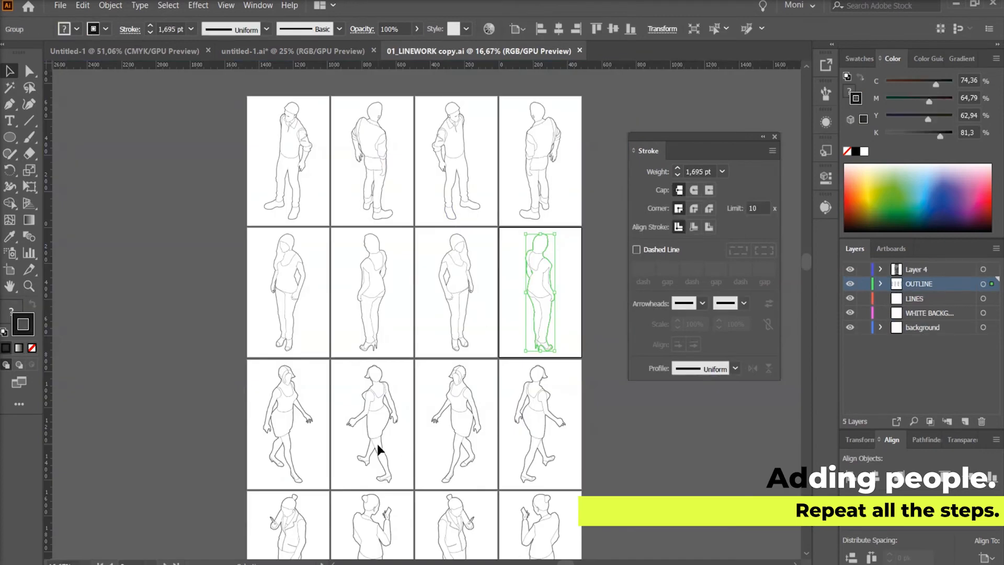
pyautogui.click(283, 442)
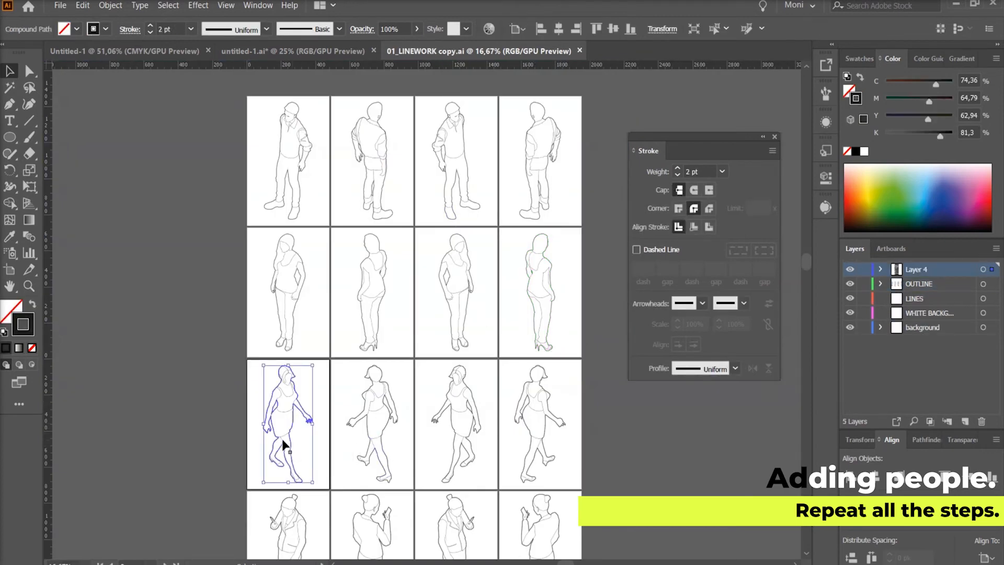
pyautogui.hotkey('ctrl', 'c')
pyautogui.click(294, 52)
pyautogui.hotkey('ctrl', 'v')
# - Give the pasted walking woman a yellow fill and no stroke
pyautogui.click(868, 60)
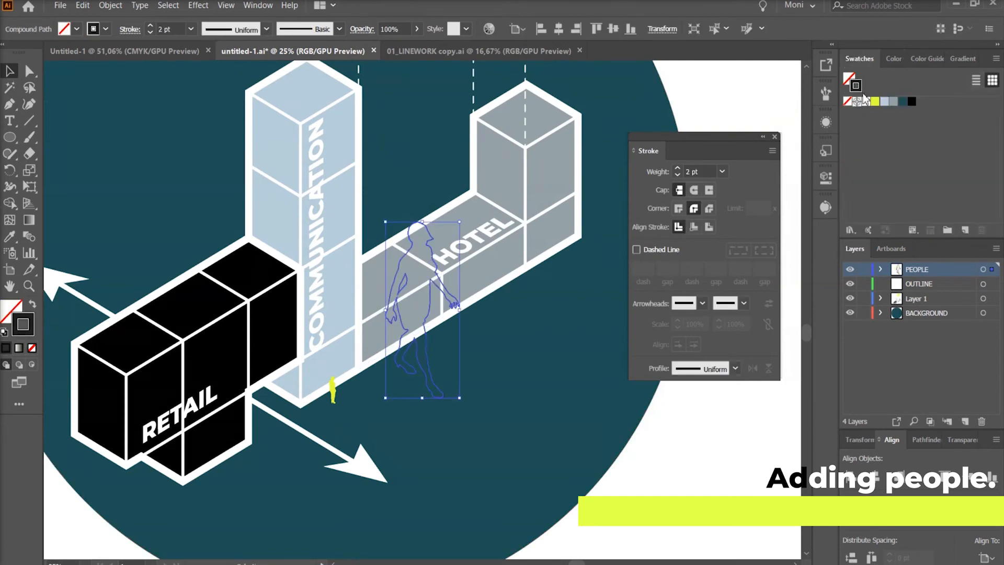
pyautogui.click(874, 102)
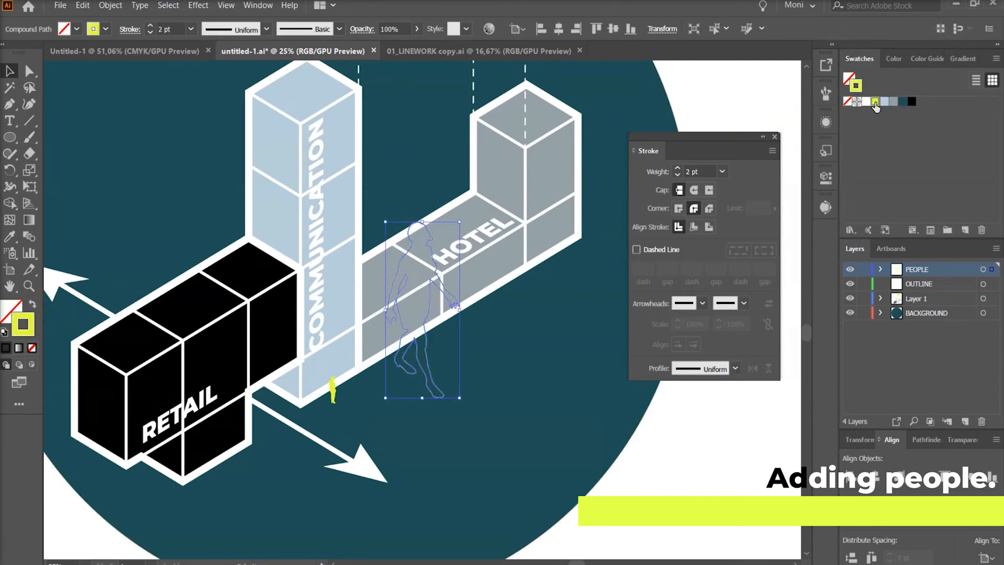
pyautogui.click(33, 309)
# - Reduce the walking woman's height proportionally and place her beside the RETAIL block, just below the start of the lower-right arrow
pyautogui.click(655, 30)
pyautogui.doubleClick(623, 70)
pyautogui.press('Return')
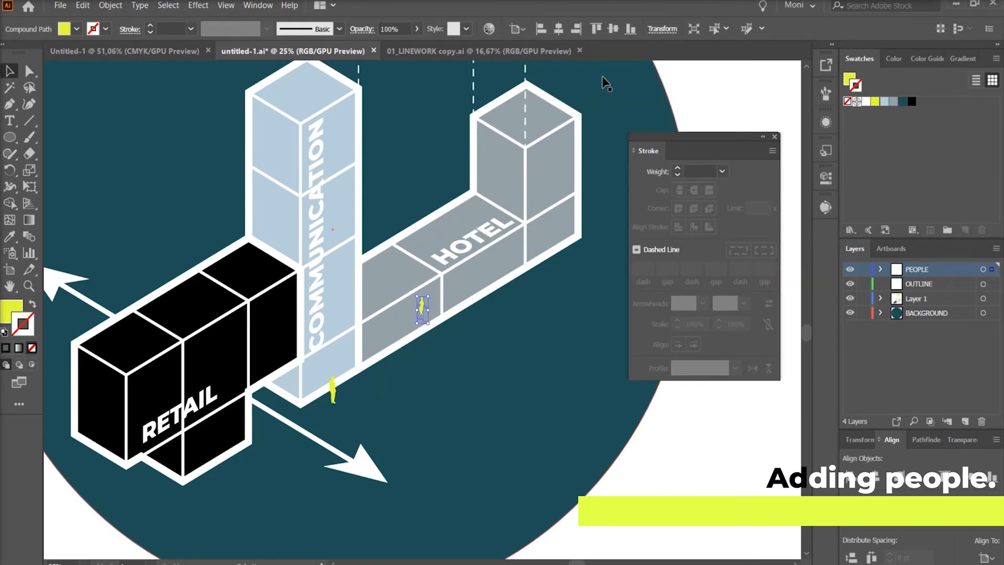
pyautogui.moveTo(418, 311); pyautogui.dragTo(267, 428)
# - Copy the second figure's outline in the fourth row of 01_LINEWORK copy.ai and paste it into untitled-1.ai
pyautogui.click(471, 51)
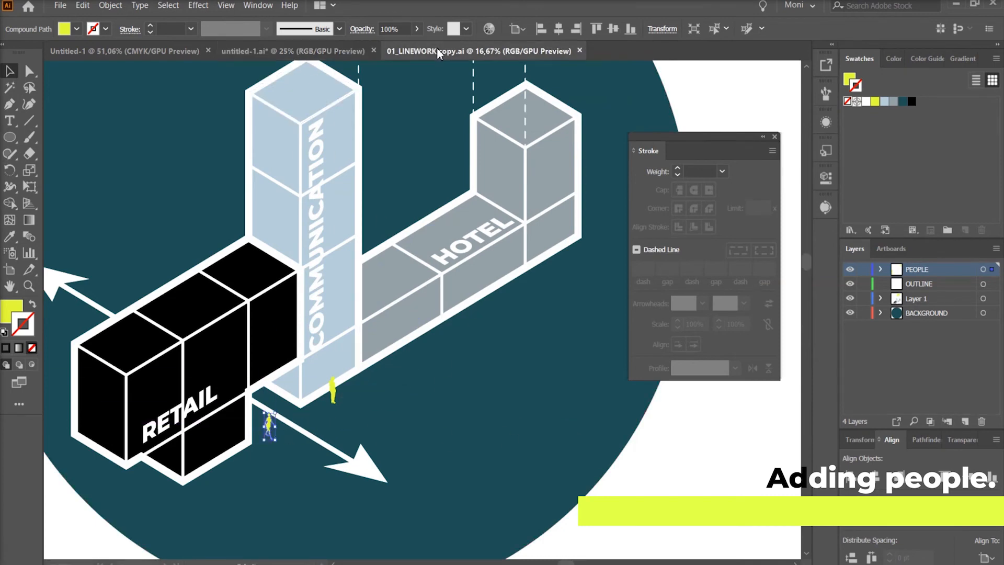
pyautogui.click(629, 438)
pyautogui.scroll(-2, 629, 438)
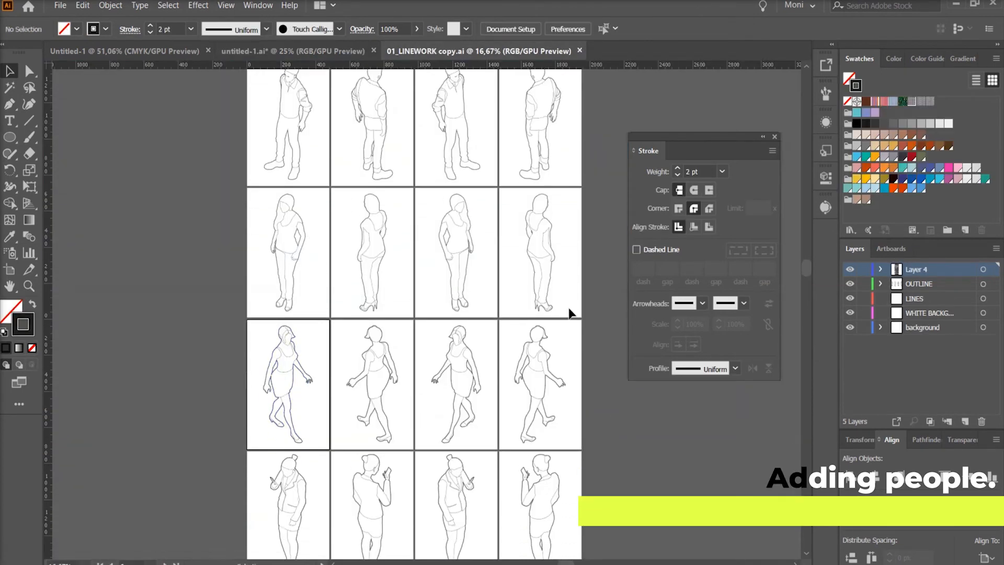
pyautogui.scroll(-3, 607, 467)
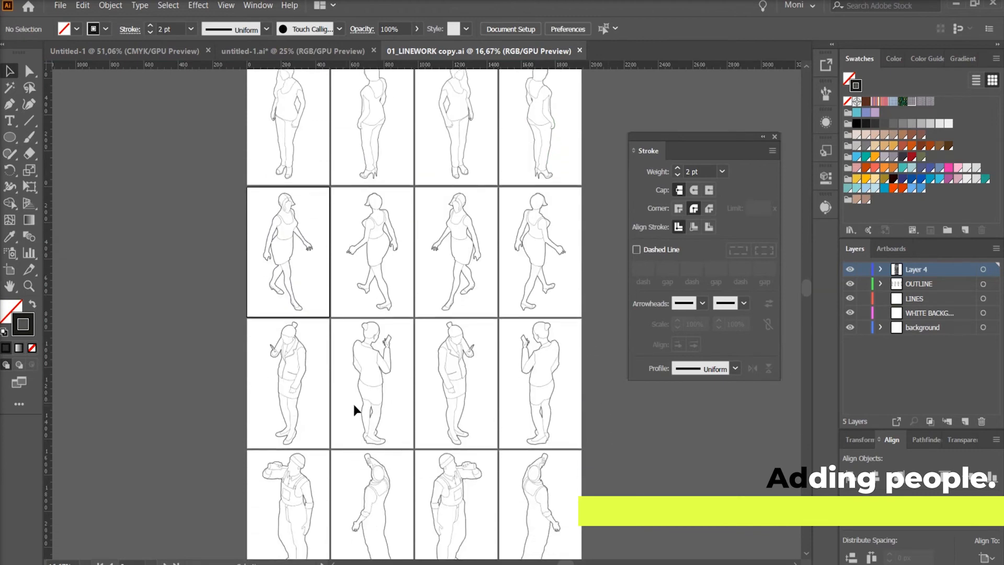
pyautogui.click(360, 398)
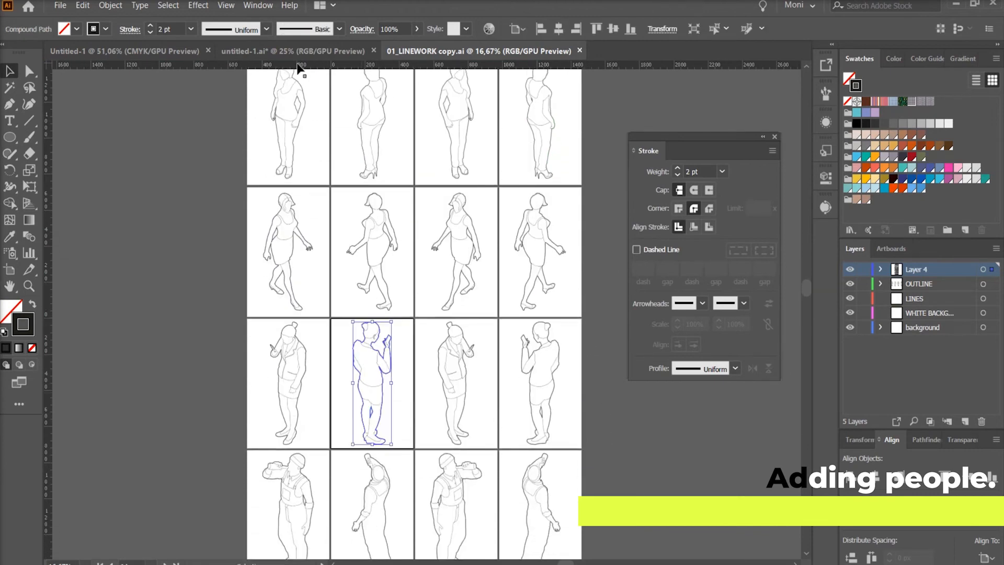
pyautogui.click(285, 50)
pyautogui.hotkey('ctrl', 'v')
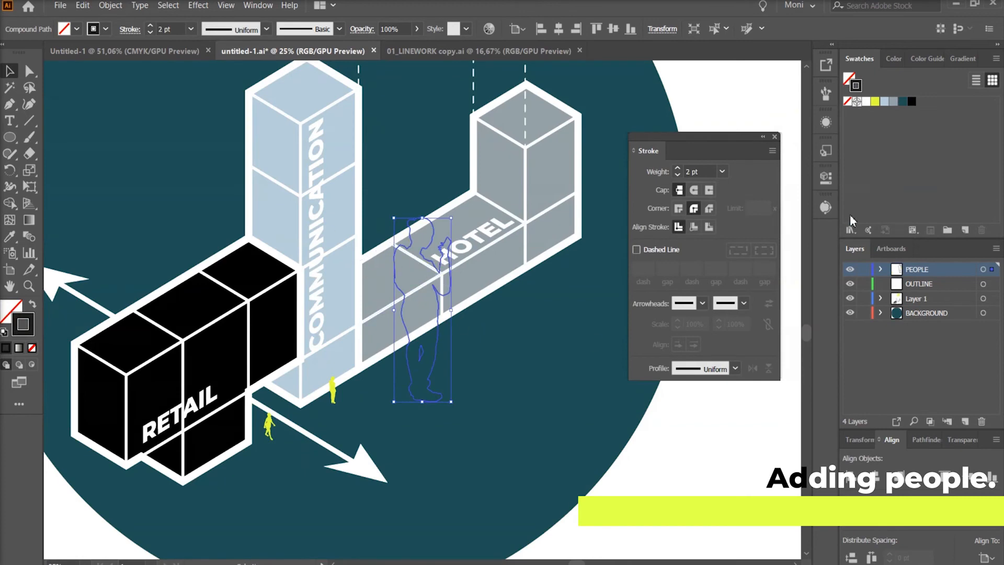
# - Give the pasted figure with the raised hand a yellow fill without stroke and shift it down and to the right
pyautogui.click(874, 102)
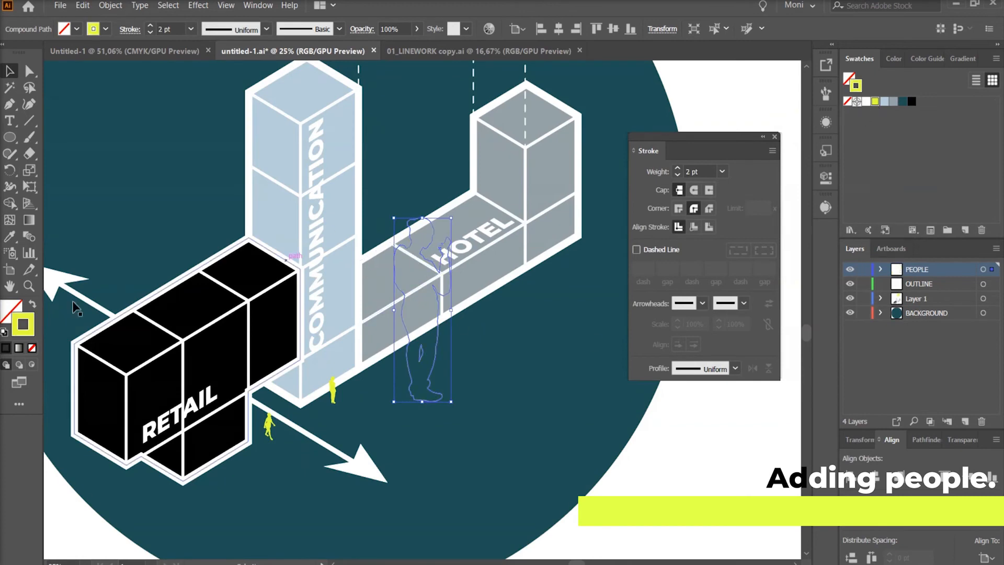
pyautogui.click(33, 304)
pyautogui.moveTo(418, 332); pyautogui.dragTo(480, 363)
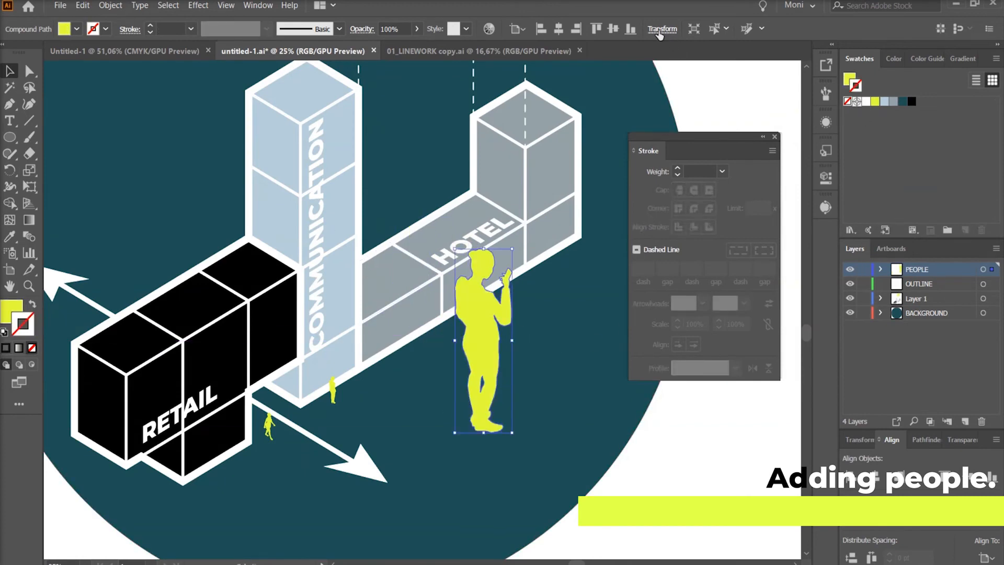
# - Reduce the raised-hand figure's height proportionally and place it just below the HOTEL block's lower edge
pyautogui.click(662, 29)
pyautogui.doubleClick(623, 70)
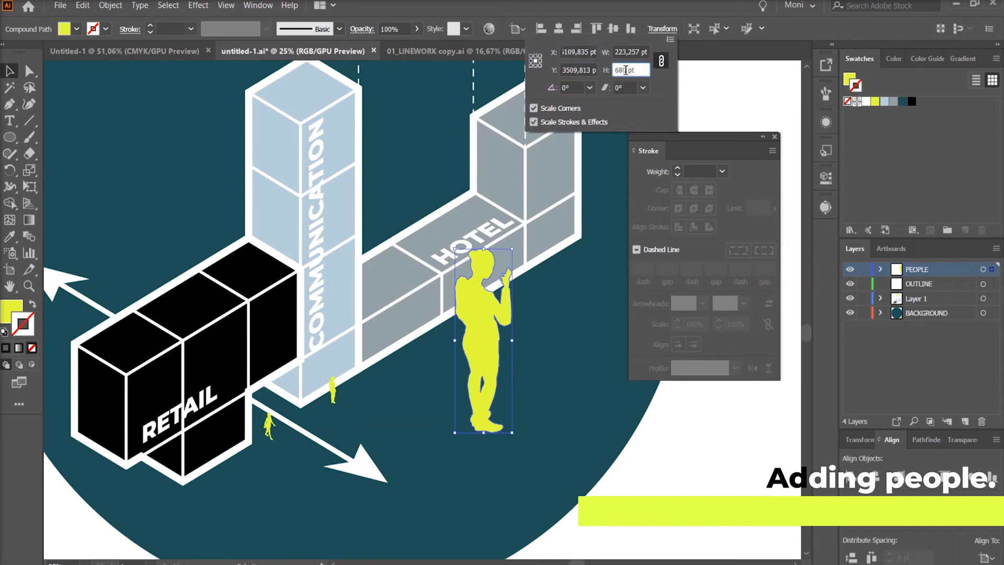
pyautogui.press('Return')
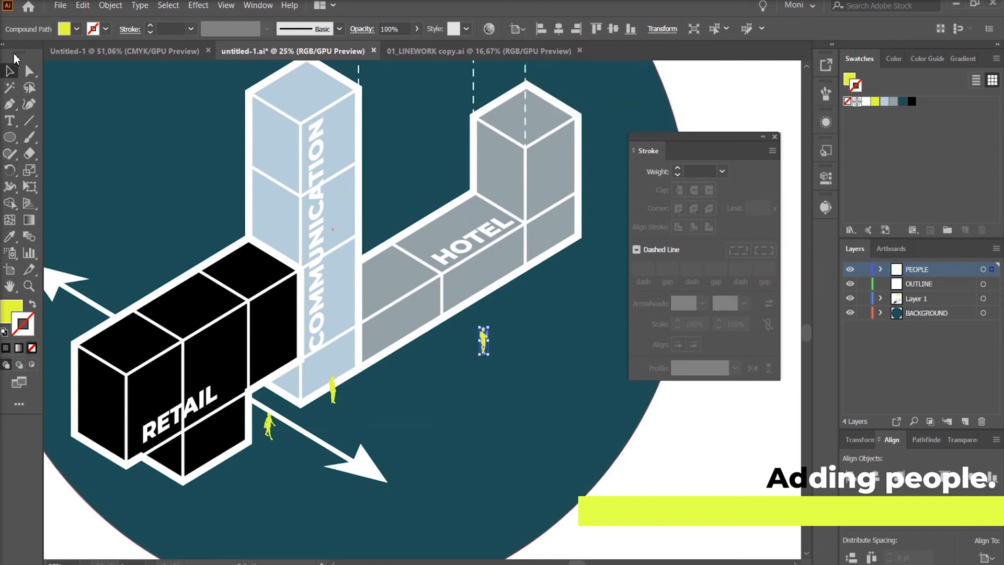
pyautogui.scroll(2, 487, 340)
pyautogui.moveTo(480, 334); pyautogui.dragTo(494, 277)
pyautogui.scroll(-2, 390, 366)
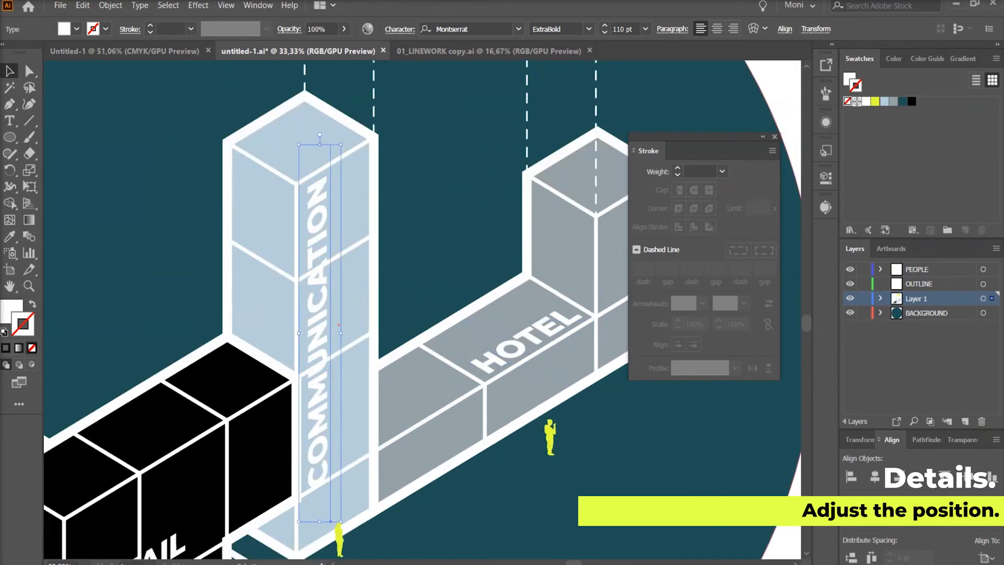
# - Nudge the COMMUNICATION label slightly left and up on its tower face
pyautogui.press('Left')
pyautogui.press('Left')
pyautogui.press('Up')
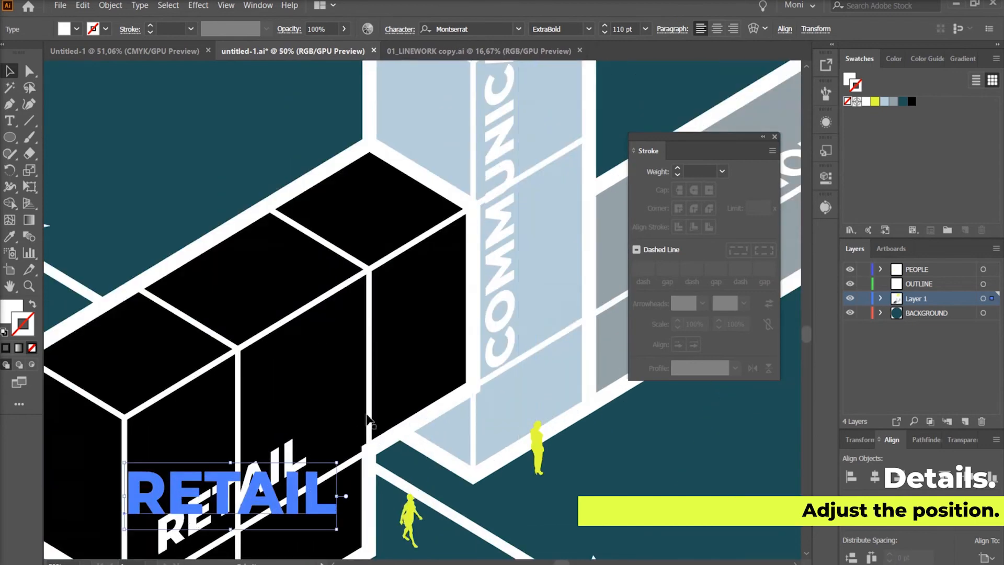
# - Nudge the RETAIL label down and to the left so it sits near the lower left corner of the black block's front face
pyautogui.scroll(-5, 443, 339)
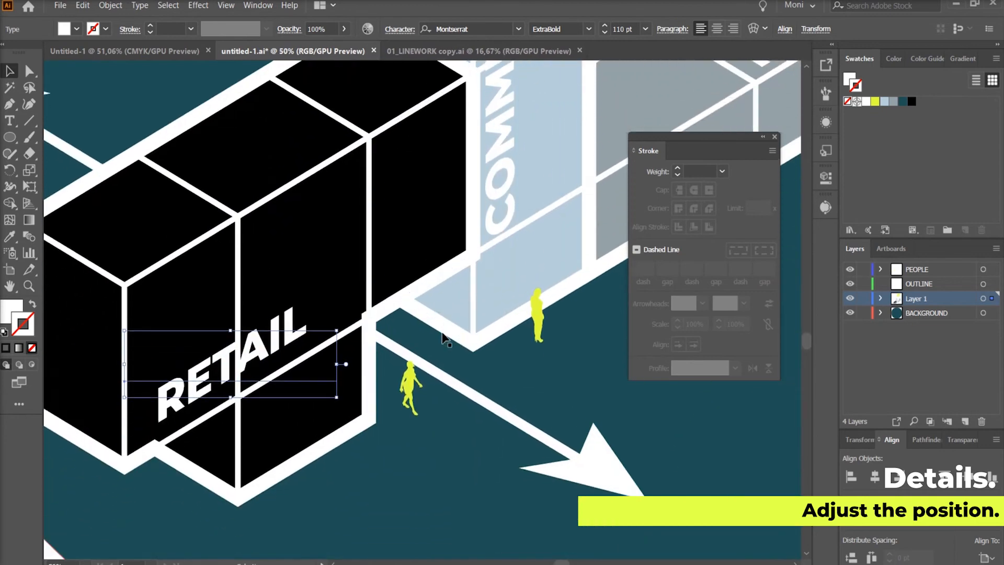
pyautogui.press('Down')
pyautogui.press('Down')
pyautogui.press('Down')
pyautogui.press('Down')
pyautogui.press('Down')
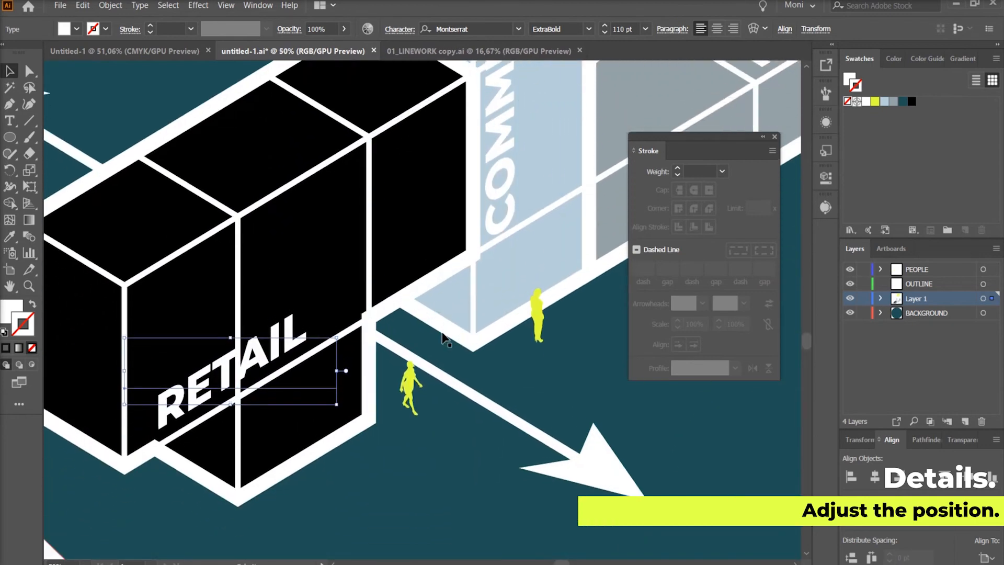
pyautogui.press('Right')
pyautogui.press('Right')
pyautogui.press('Right')
pyautogui.press('Right')
pyautogui.press('Left')
pyautogui.press('Left')
pyautogui.press('Left')
pyautogui.press('Left')
pyautogui.press('Left')
pyautogui.press('Left')
pyautogui.press('Left')
pyautogui.press('Left')
pyautogui.press('Left')
pyautogui.press('Left')
pyautogui.press('Left')
pyautogui.press('Left')
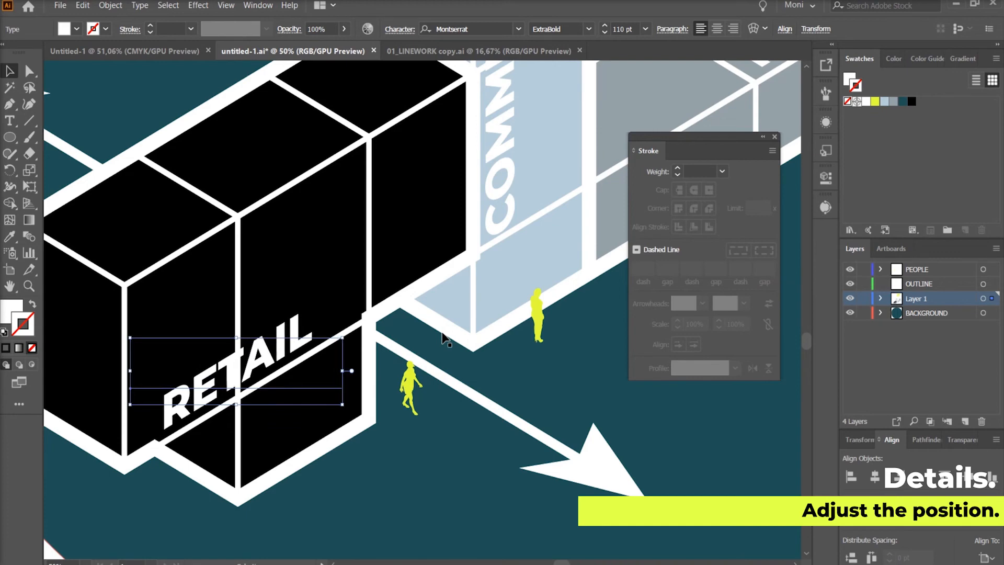
pyautogui.press('Left')
pyautogui.press('Left')
pyautogui.press('Left')
pyautogui.press('Left')
pyautogui.press('Left')
pyautogui.press('Left')
pyautogui.press('Left')
pyautogui.press('Left')
pyautogui.press('Left')
pyautogui.press('Left')
pyautogui.press('Left')
pyautogui.press('Left')
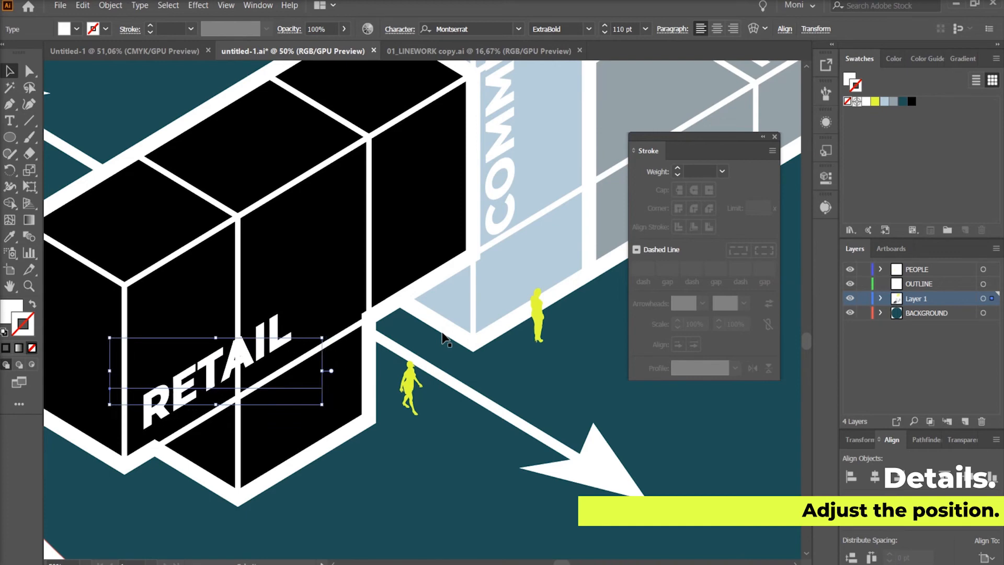
pyautogui.press('Down')
pyautogui.press('Down')
pyautogui.press('Down')
pyautogui.press('Down')
pyautogui.press('Down')
pyautogui.press('Down')
pyautogui.press('Down')
pyautogui.press('Down')
pyautogui.press('Down')
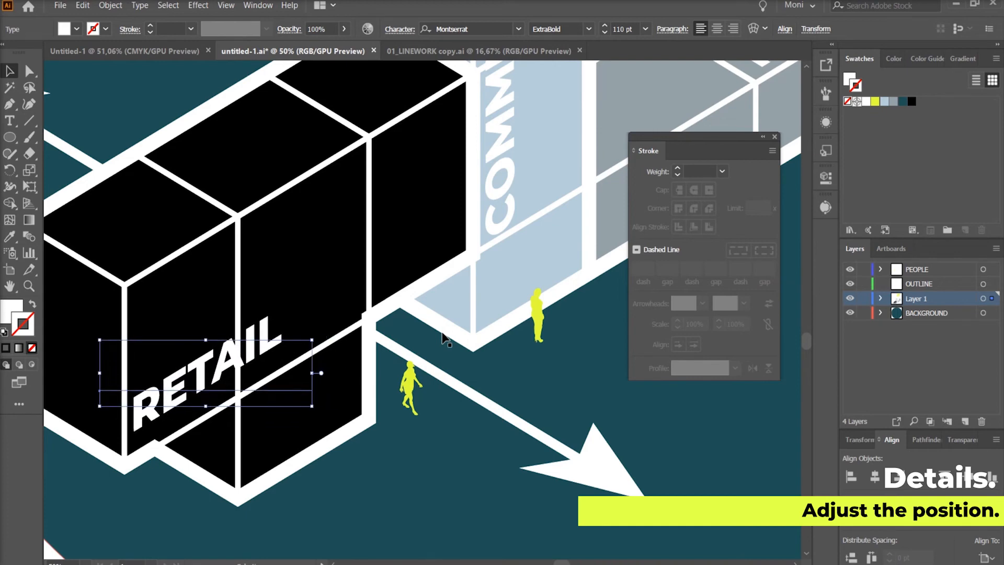
# - Nudge the OFFICE label down and slightly left, closer to the yellow block's lower corner
pyautogui.scroll(-3, 436, 468)
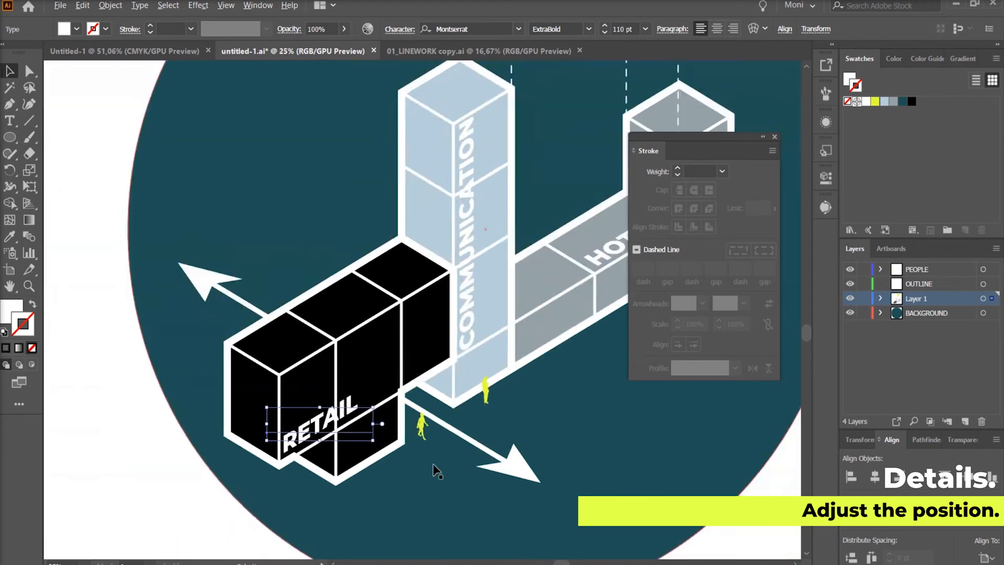
pyautogui.scroll(-1, 304, 340)
pyautogui.scroll(4, 515, 146)
pyautogui.click(393, 245)
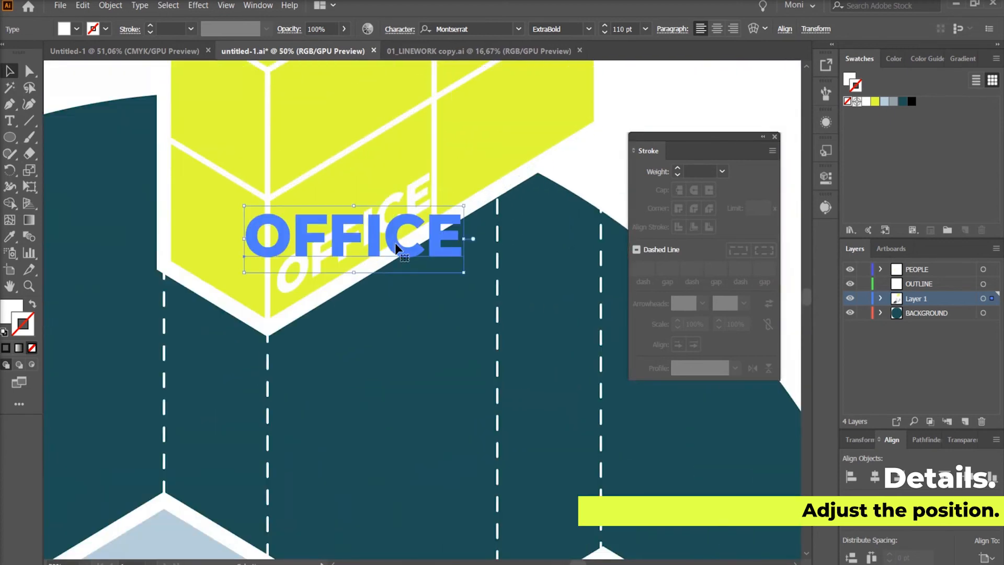
pyautogui.press('Down')
pyautogui.press('Down')
pyautogui.press('Down')
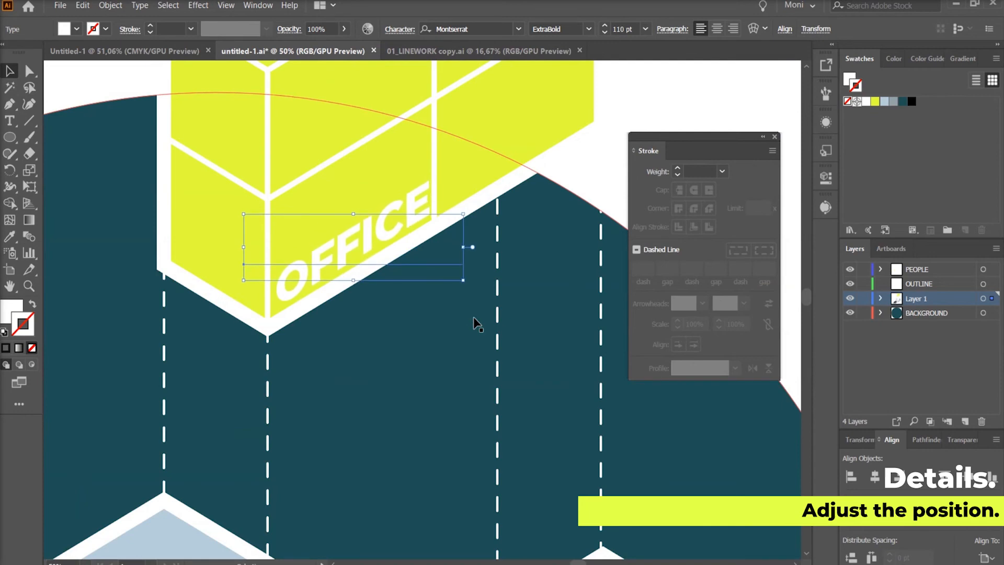
pyautogui.press('Left')
pyautogui.press('Left')
pyautogui.press('Down')
pyautogui.press('Down')
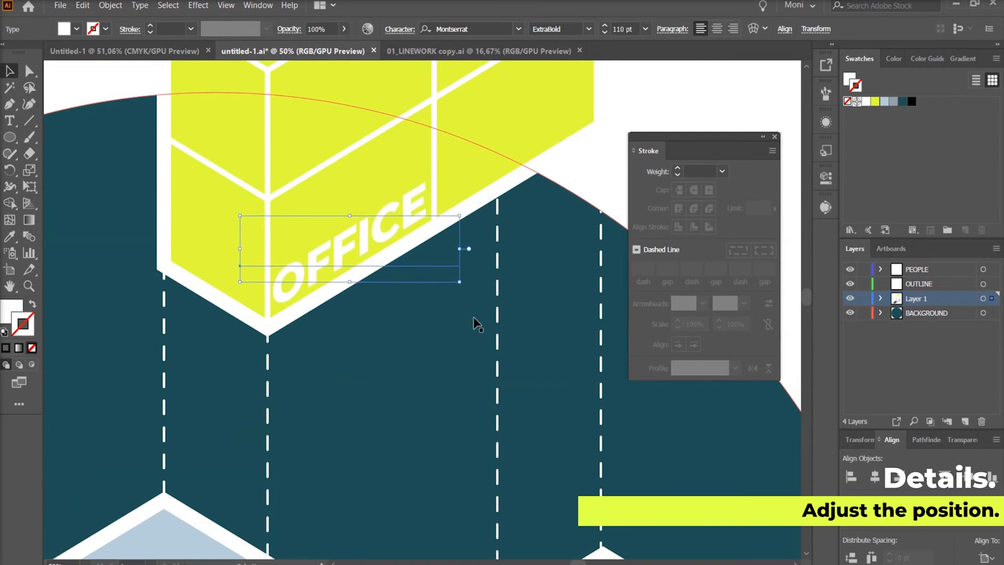
# - Enlarge the teal background circle proportionally to a height of 2900 pt and move it slightly upward behind the blocks
pyautogui.scroll(-5, 391, 301)
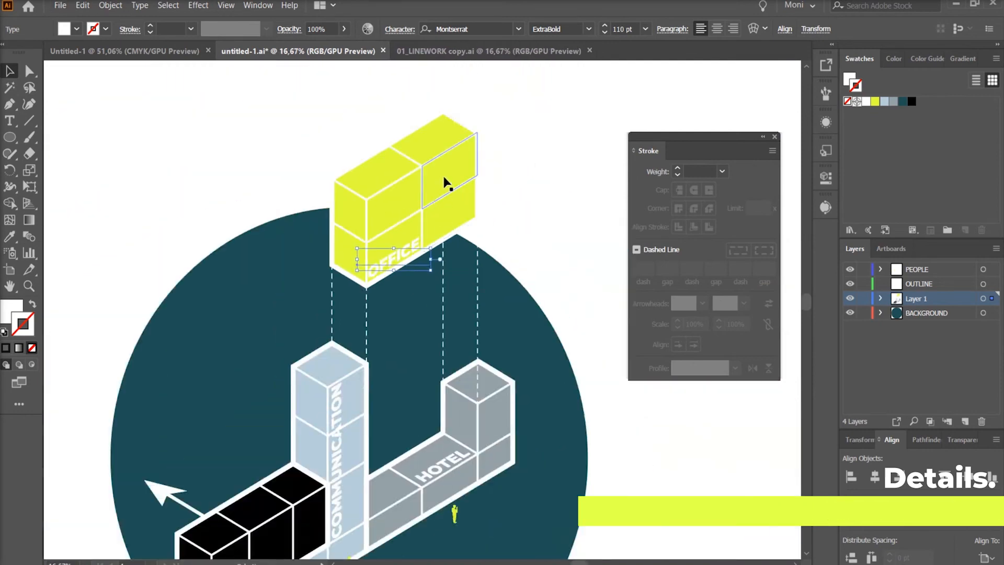
pyautogui.click(438, 244)
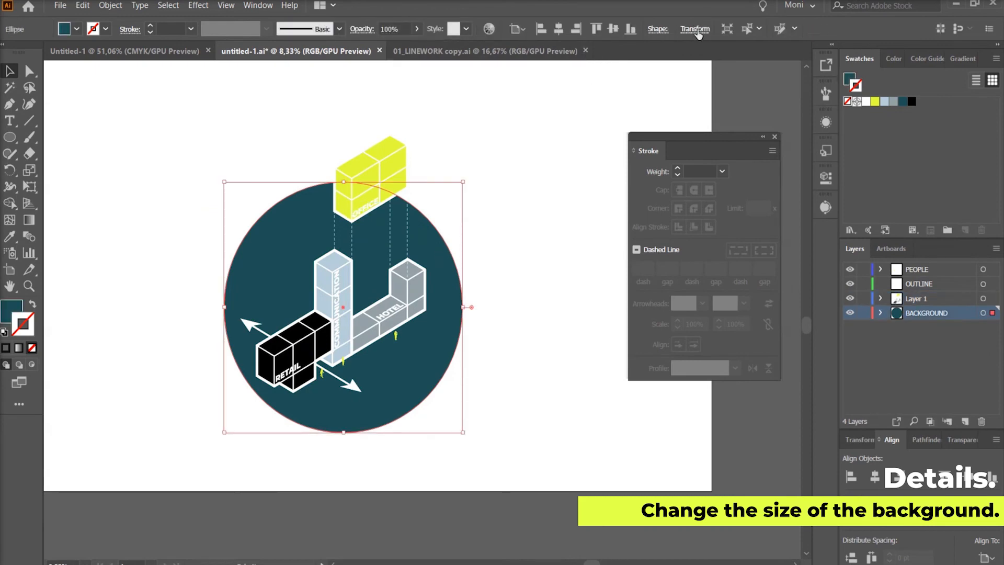
pyautogui.click(691, 32)
pyautogui.doubleClick(675, 68)
pyautogui.write('2900')
pyautogui.press('Return')
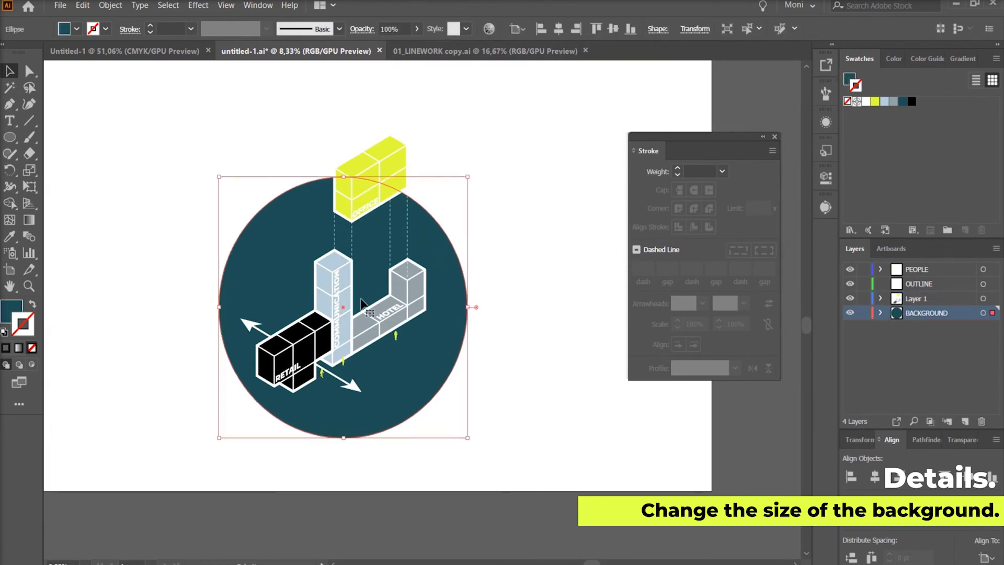
pyautogui.moveTo(425, 242); pyautogui.dragTo(427, 229)
pyautogui.click(511, 257)
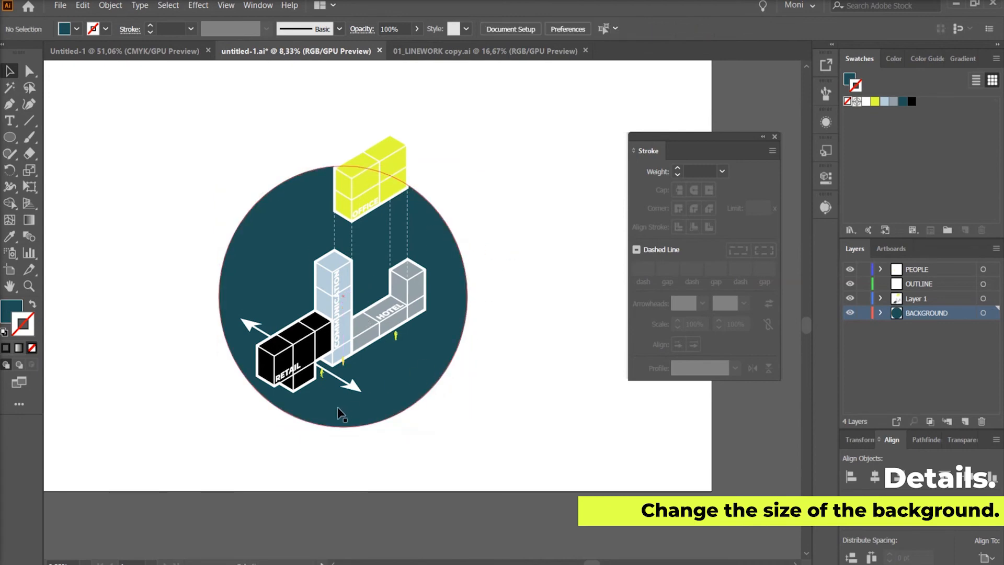
# - Add a text label reading PASSAGE in Montserrat ExtraBold, 110 pt, on the white area beside the teal circle
pyautogui.scroll(1, 340, 411)
pyautogui.scroll(2, 364, 471)
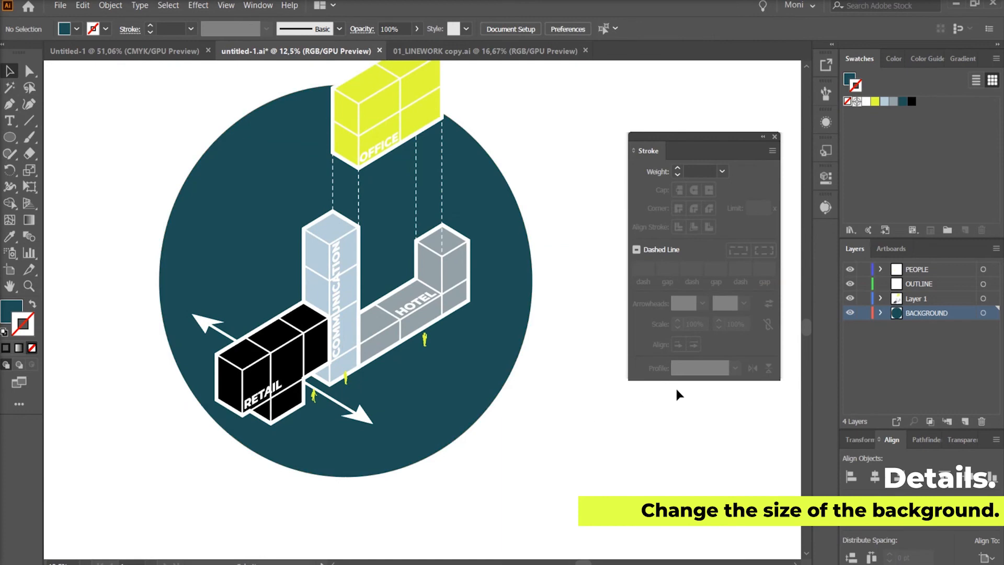
pyautogui.click(276, 396)
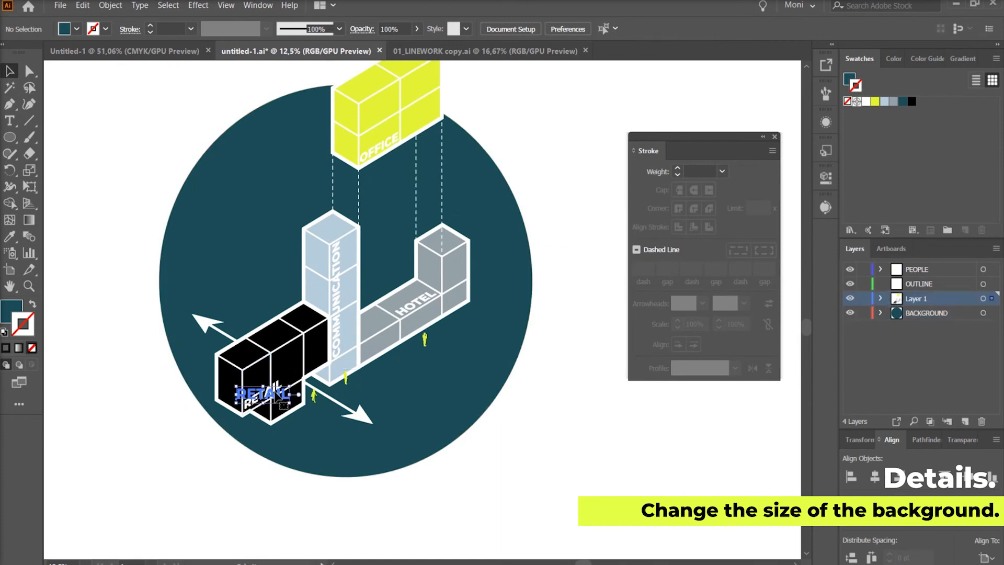
pyautogui.press('t')
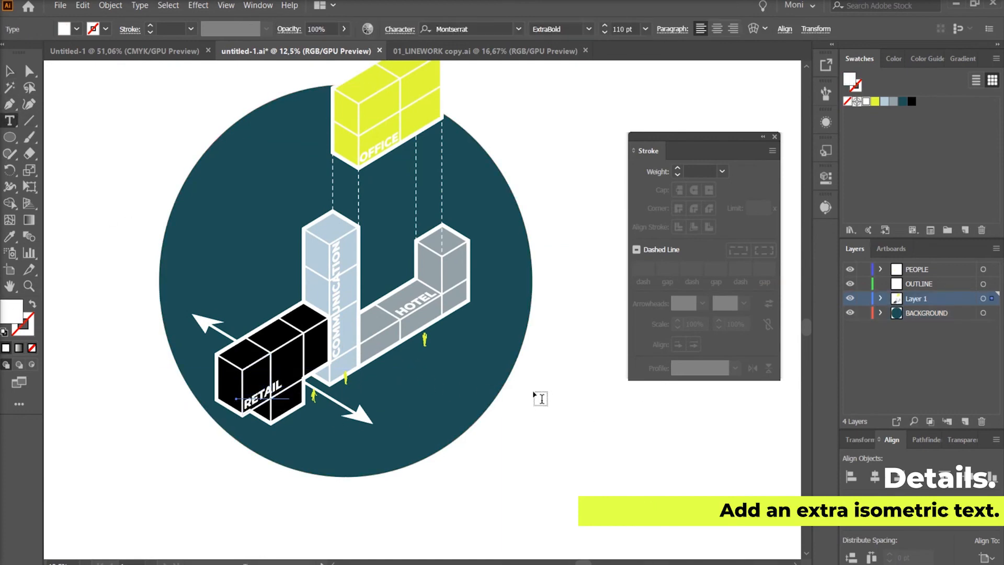
pyautogui.click(541, 351)
pyautogui.write('PASSAGE')
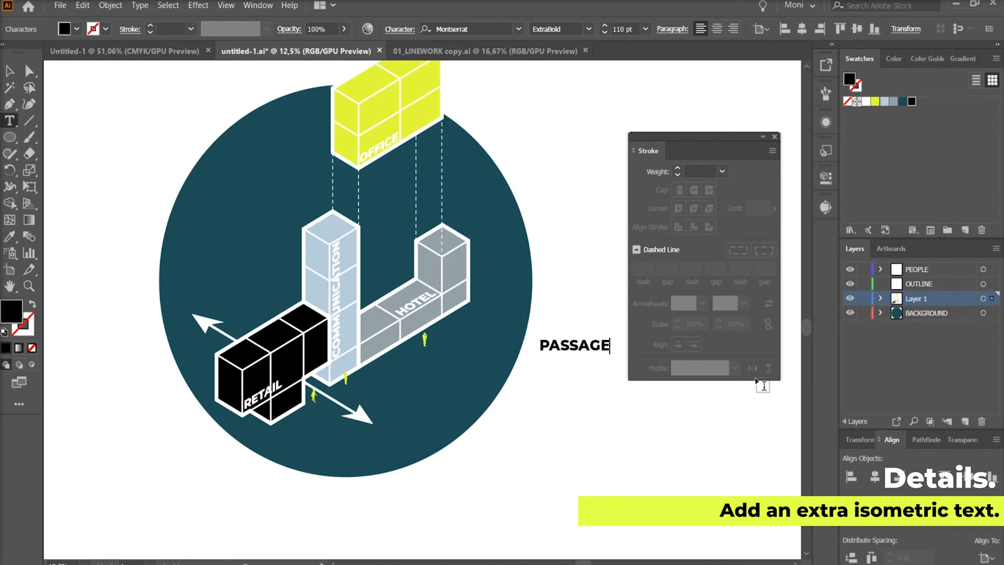
pyautogui.press('Escape')
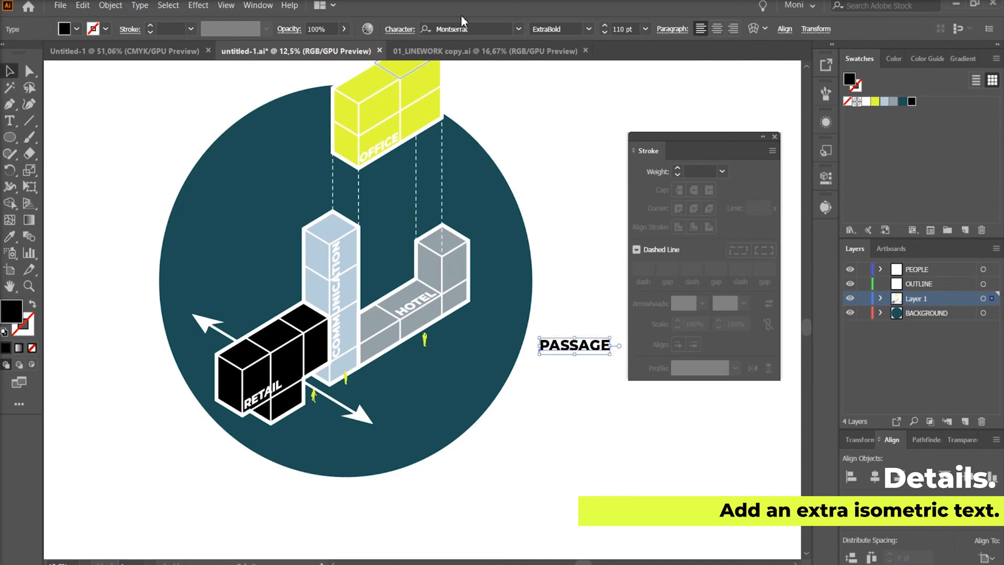
# - Apply a 3D Extrude & Bevel effect to the PASSAGE label with Isometric Top position, 0 pt depth and No Shading
pyautogui.click(198, 5)
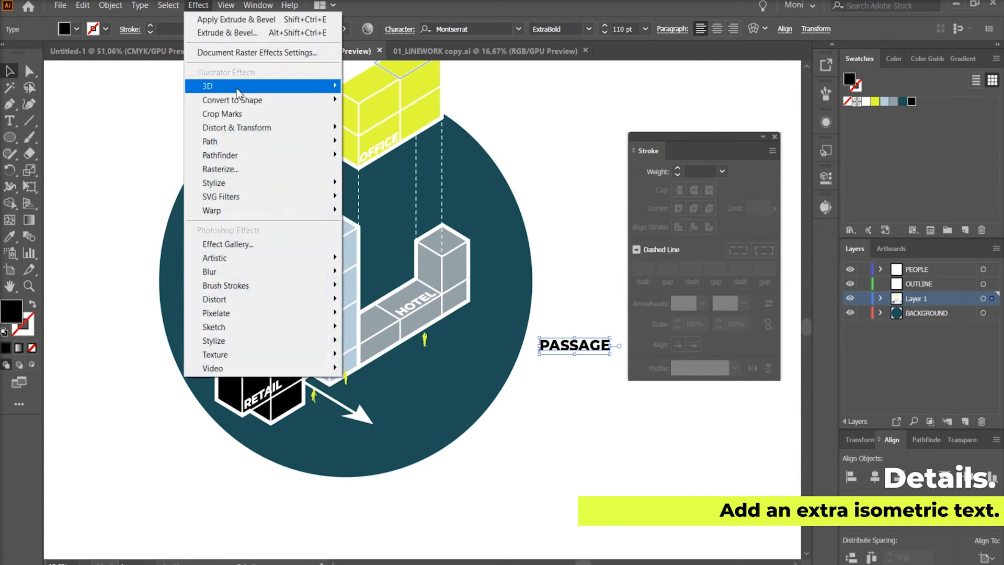
pyautogui.moveTo(298, 86)
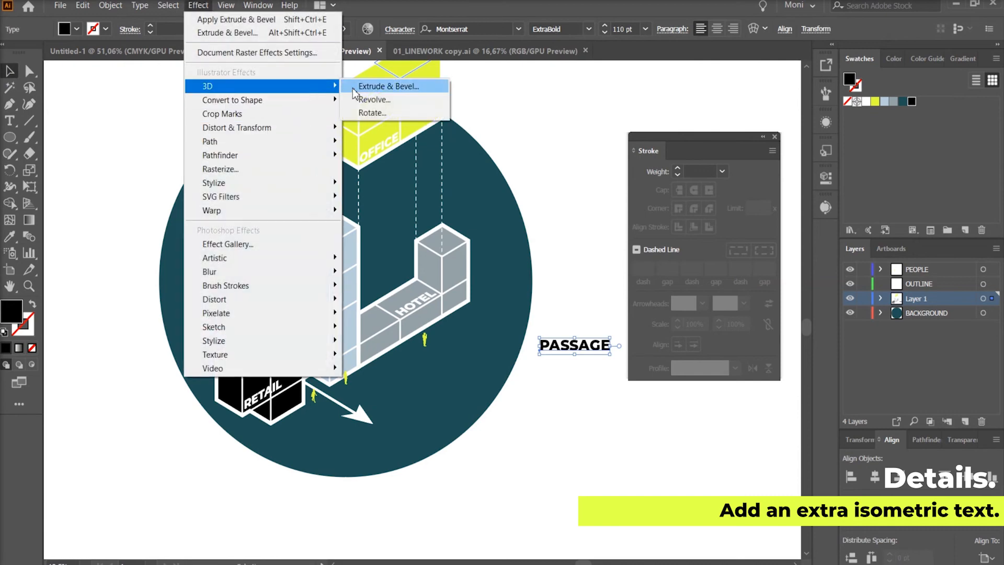
pyautogui.click(429, 86)
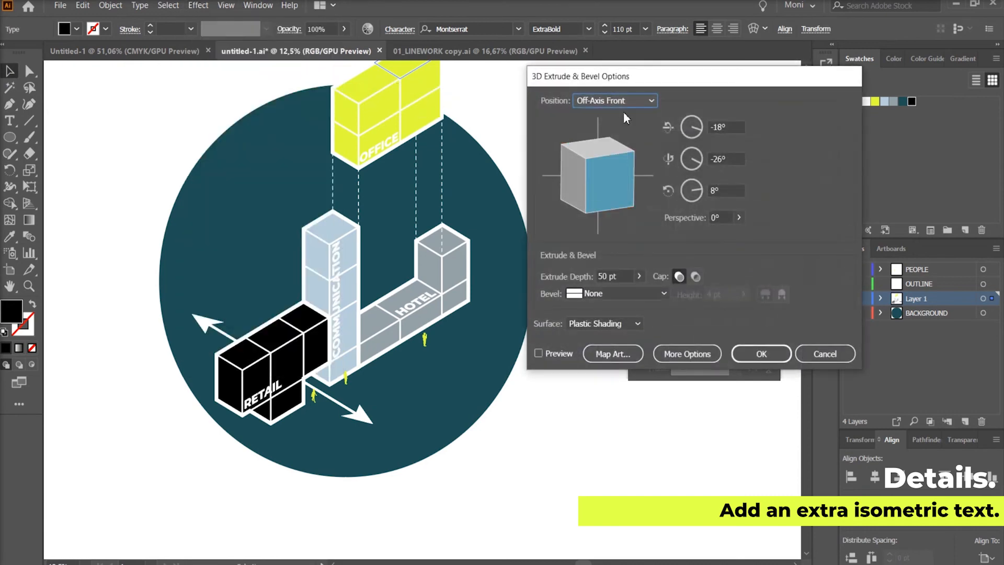
pyautogui.click(625, 103)
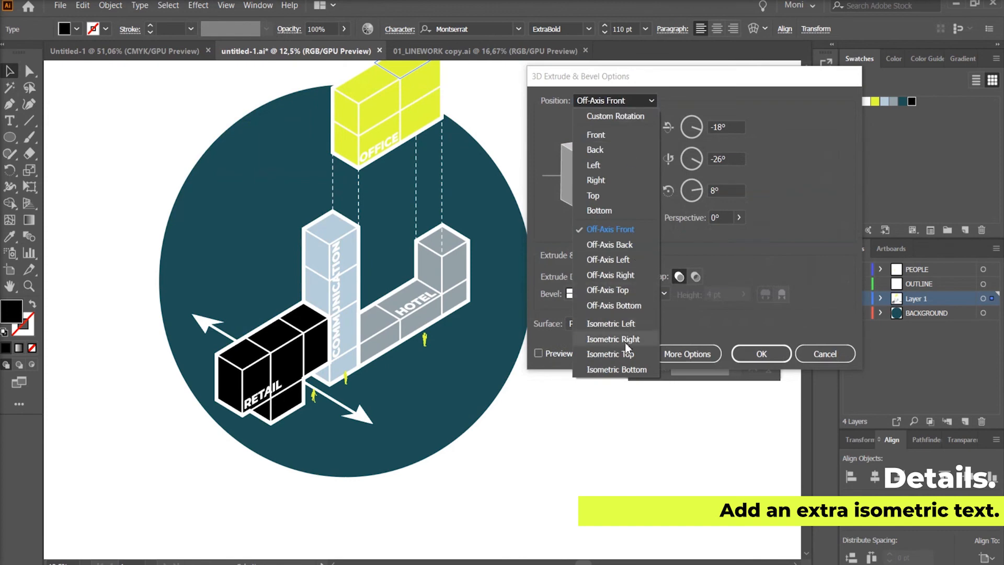
pyautogui.click(630, 357)
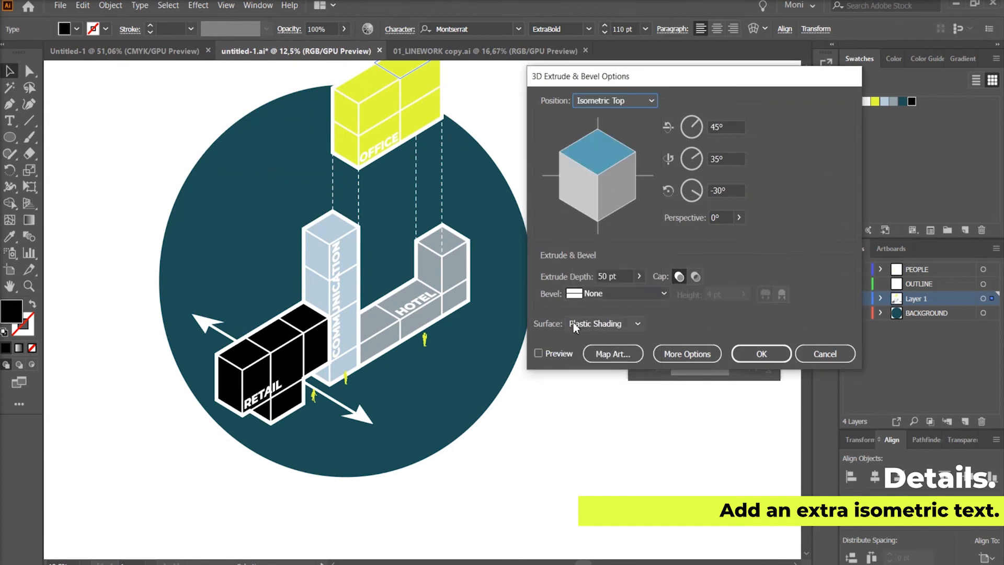
pyautogui.click(600, 276)
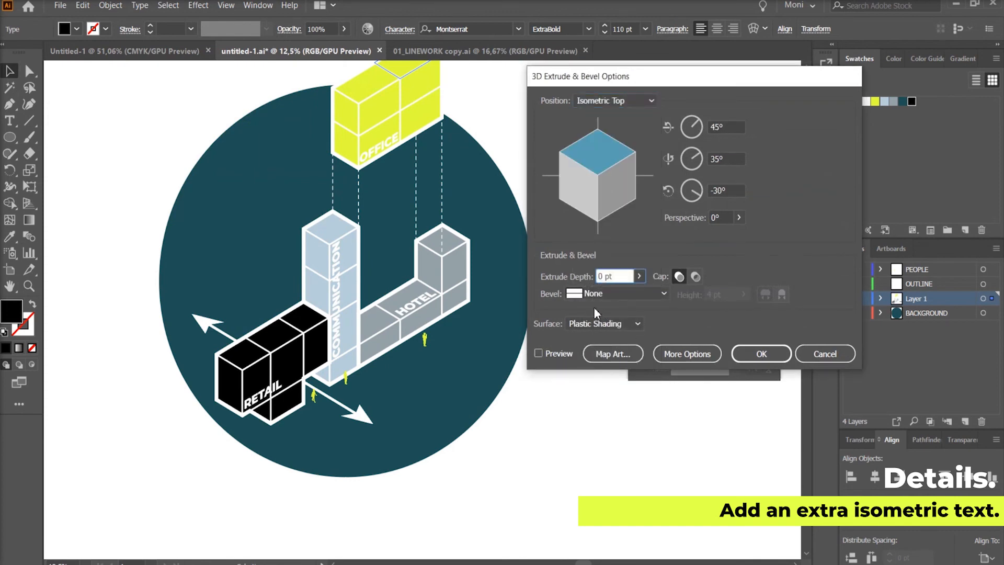
pyautogui.click(604, 323)
pyautogui.click(596, 349)
pyautogui.click(547, 356)
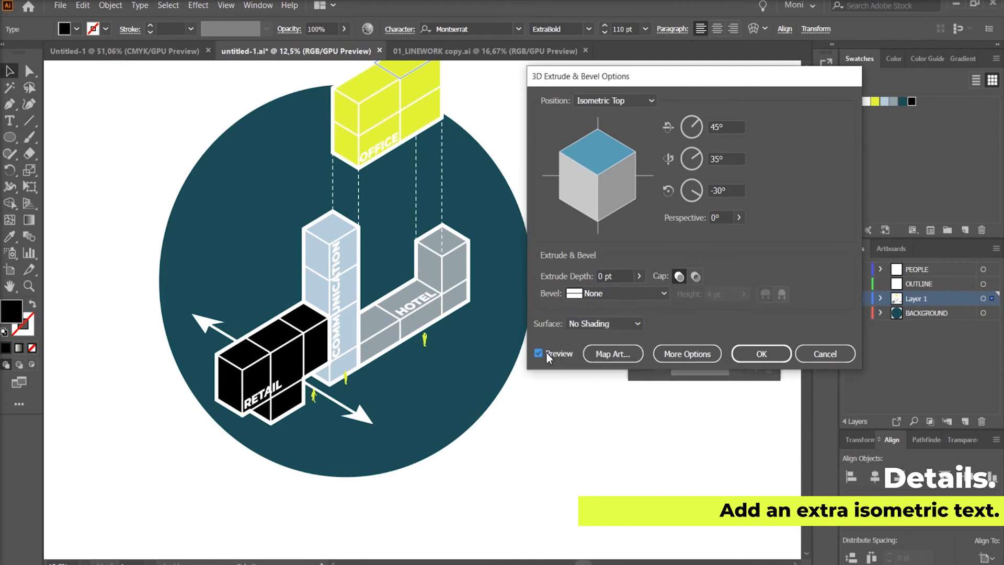
pyautogui.moveTo(605, 82); pyautogui.dragTo(706, 105)
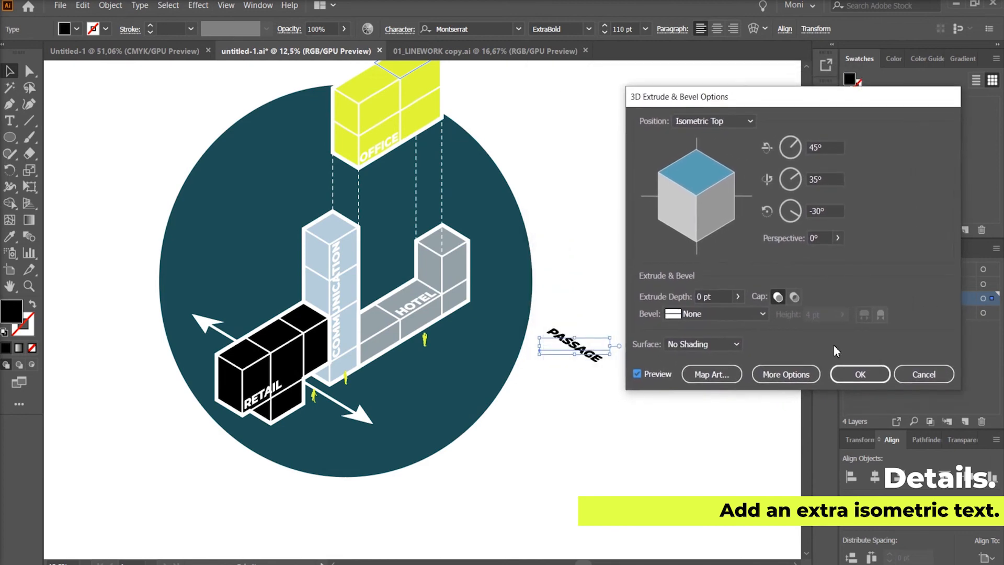
pyautogui.click(857, 377)
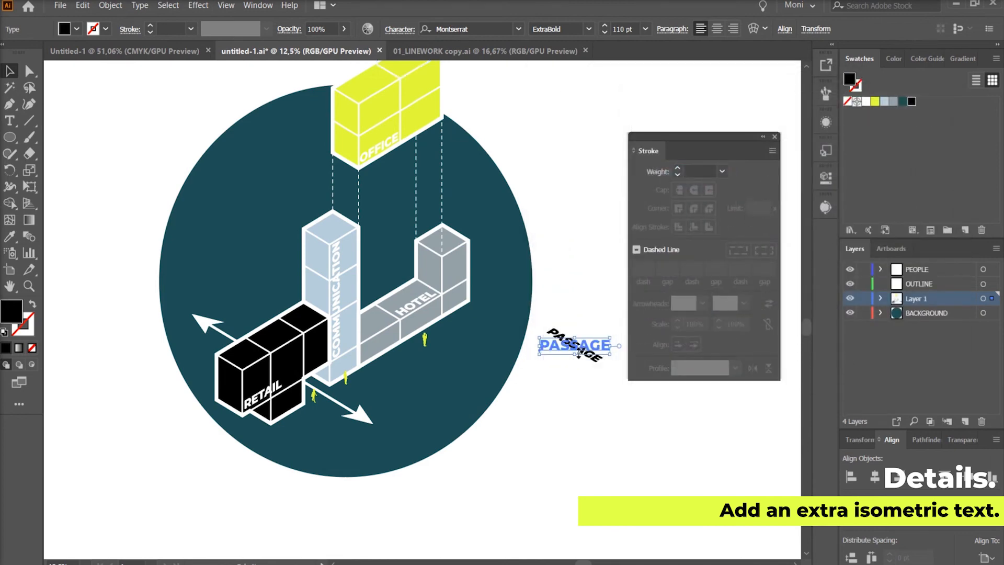
# - Place the PASSAGE label just below the front arrow beside the black block and fill it with white
pyautogui.moveTo(574, 354); pyautogui.dragTo(332, 422)
pyautogui.scroll(1, 319, 434)
pyautogui.scroll(3, 319, 432)
pyautogui.moveTo(352, 389)
pyautogui.mouseDown()
pyautogui.moveTo(360, 408)
pyautogui.moveTo(439, 348)
pyautogui.moveTo(351, 406)
pyautogui.mouseUp()
pyautogui.click(865, 102)
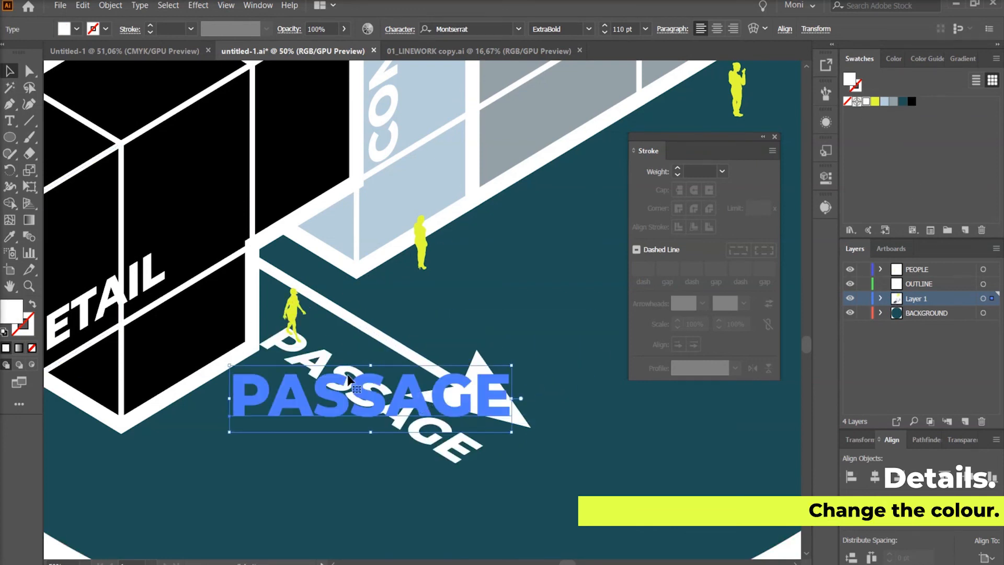
# - Shift the walking yellow figure slightly to the right along the front arrow, clear of the PASSAGE label
pyautogui.moveTo(297, 312); pyautogui.dragTo(331, 311)
pyautogui.click(473, 430)
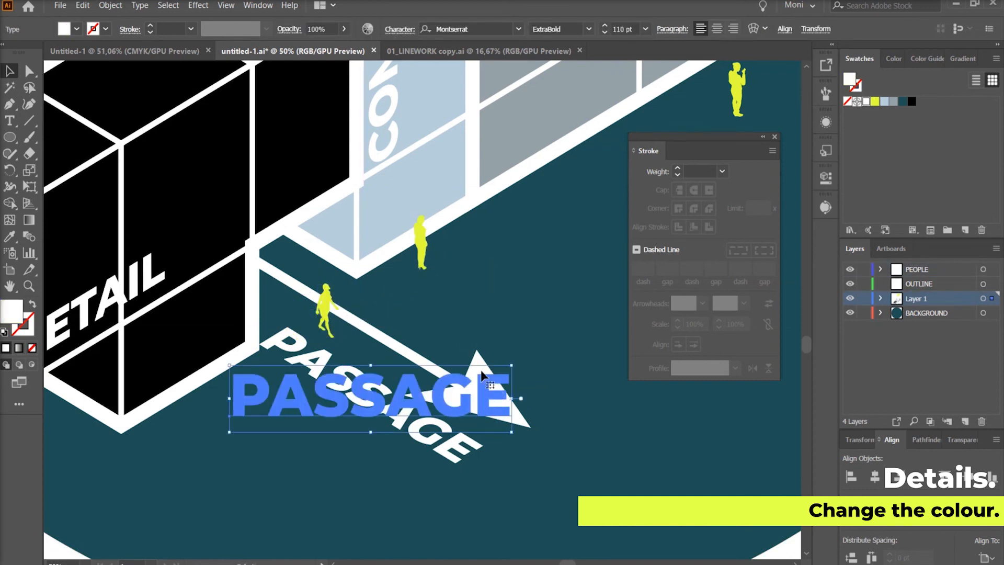
pyautogui.hotkey('ctrl', '-')
pyautogui.hotkey('ctrl', '-')
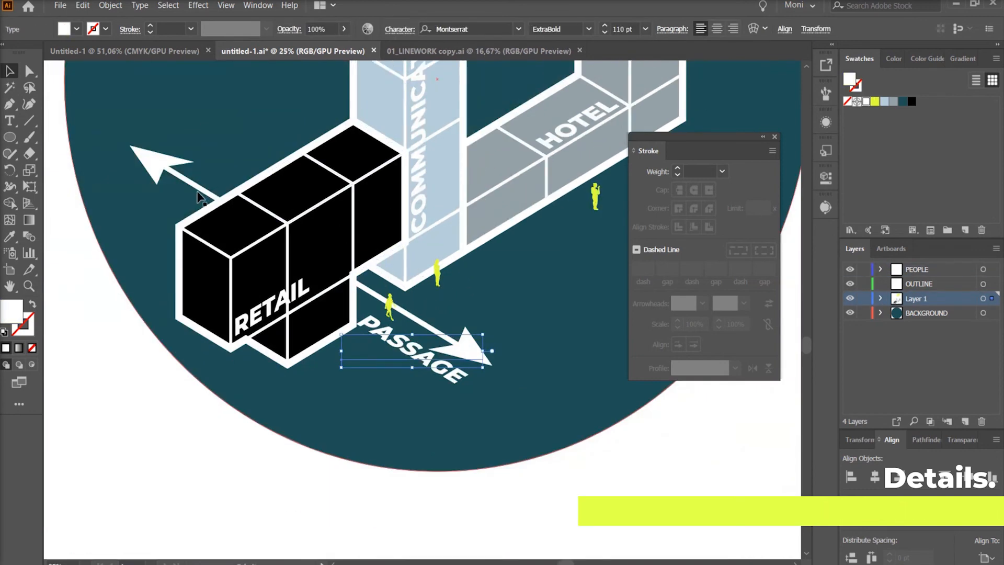
# - Set the scale of both arrowheads on the white double-headed passage arrow to 75%
pyautogui.click(376, 264)
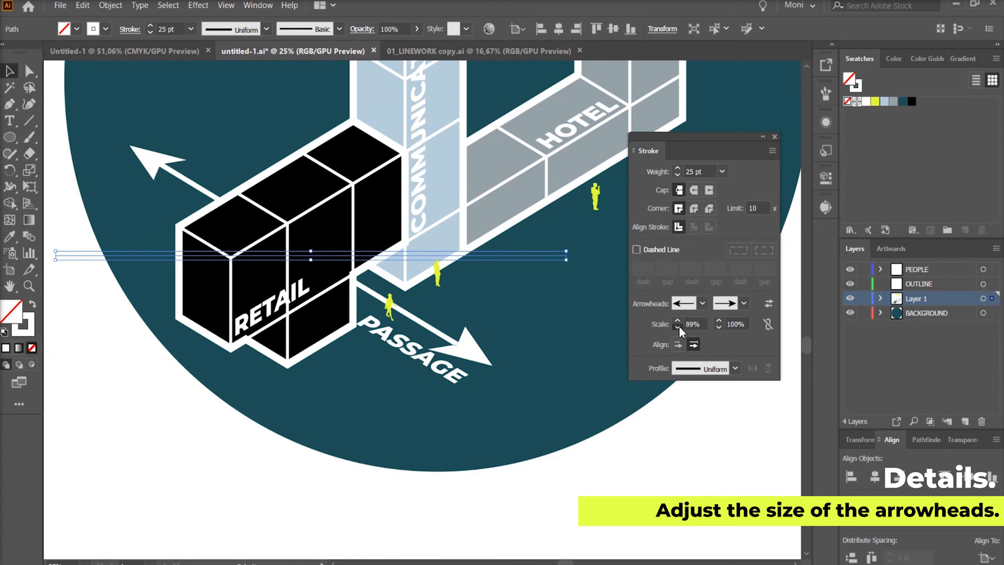
pyautogui.click(692, 326)
pyautogui.write('50')
pyautogui.press('Tab')
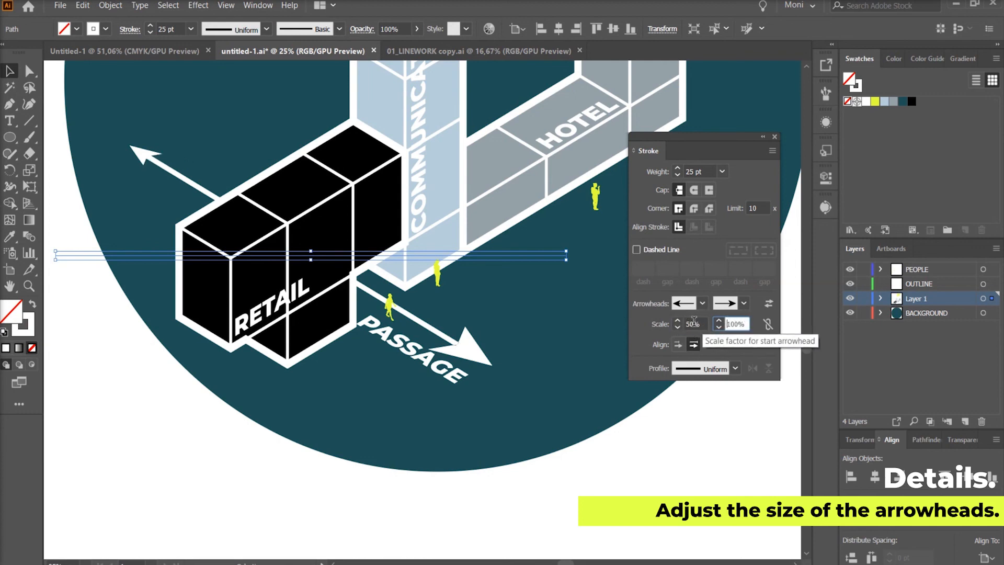
pyautogui.click(693, 324)
pyautogui.write('75')
pyautogui.press('Tab')
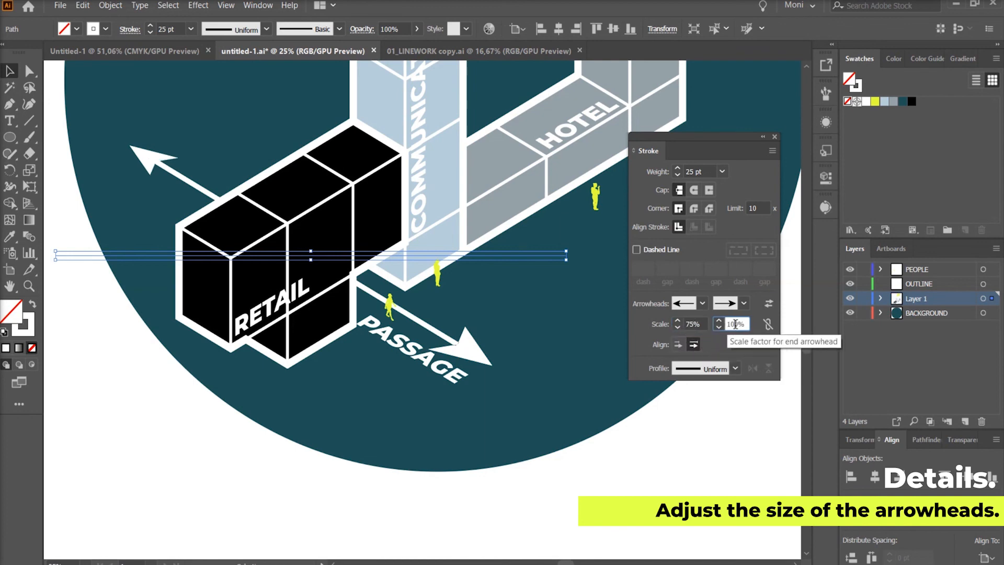
pyautogui.write('75')
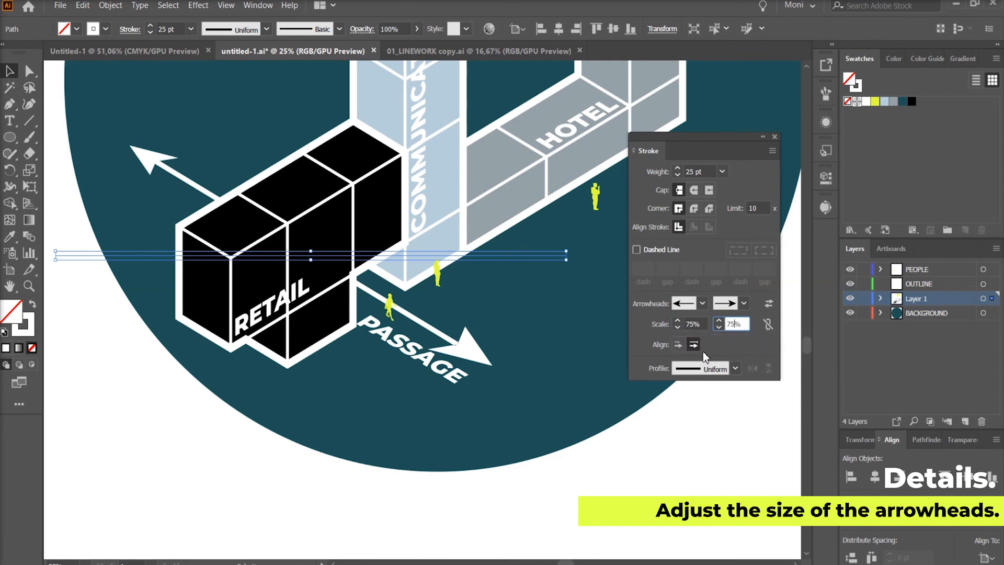
pyautogui.click(706, 428)
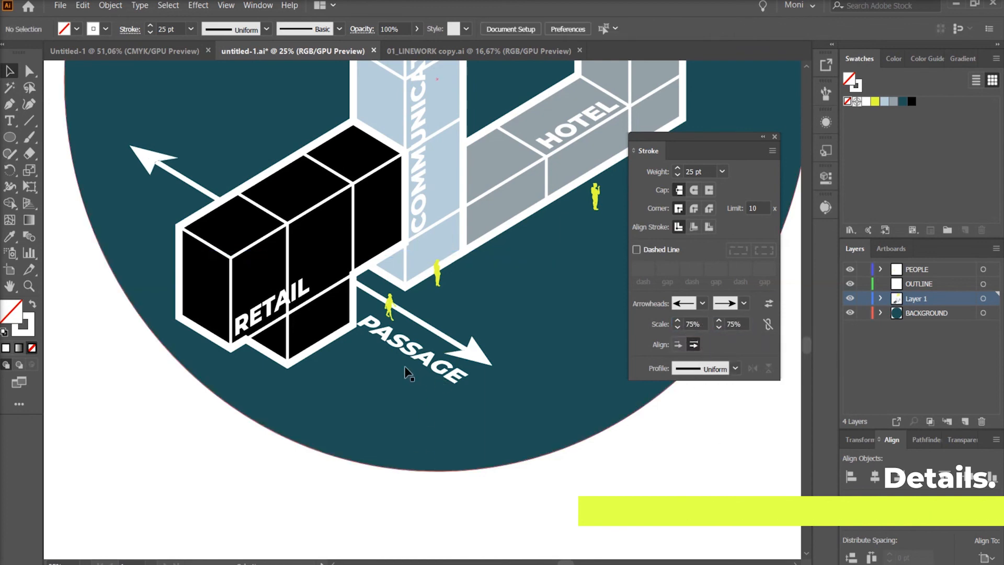
# - Nudge the PASSAGE label slightly up and to the right along the front arrow
pyautogui.scroll(3, 415, 353)
pyautogui.moveTo(401, 340); pyautogui.dragTo(408, 337)
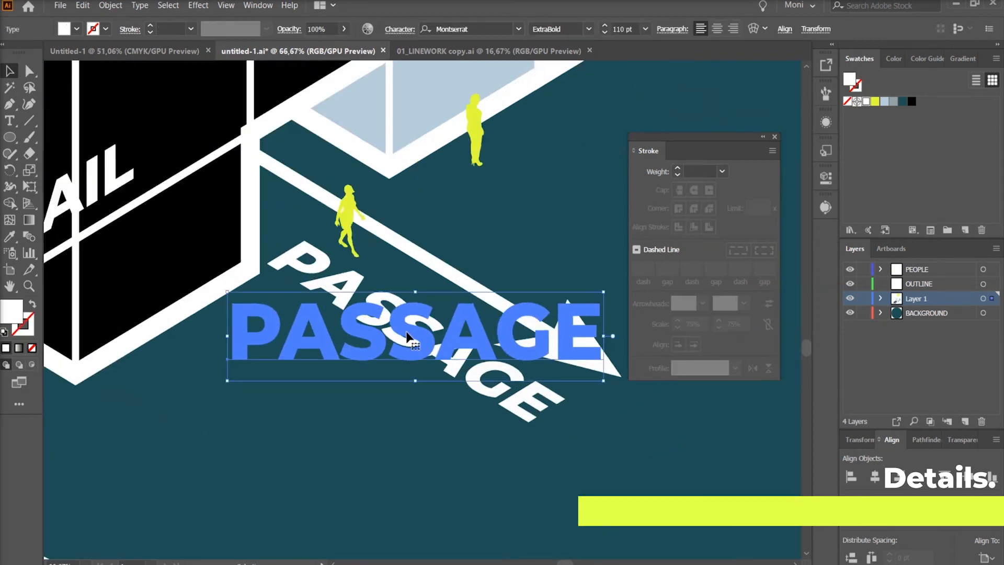
pyautogui.scroll(-5, 398, 372)
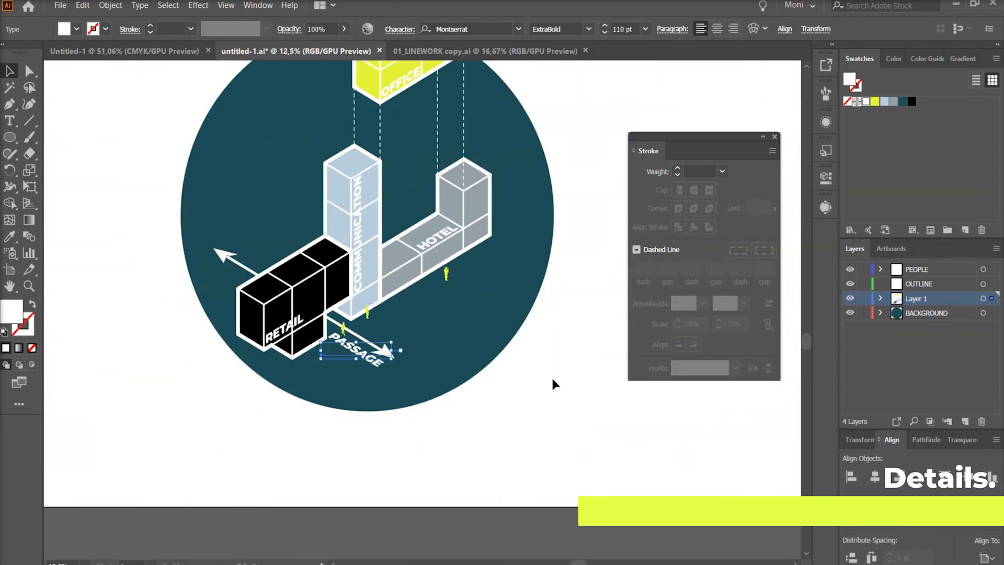
pyautogui.click(553, 382)
pyautogui.scroll(2, 553, 384)
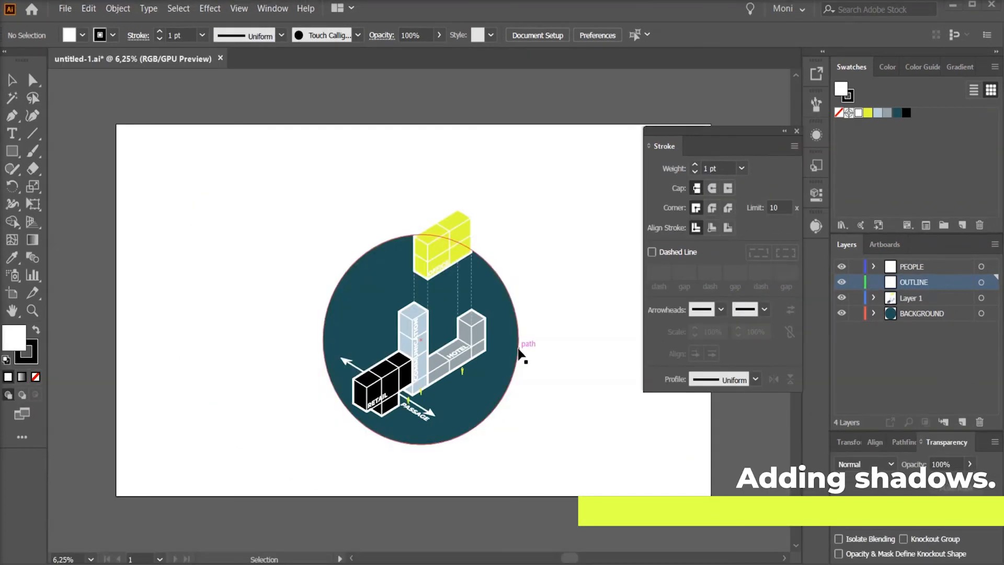
# - Create a new layer above OUTLINE and name it SHADOWS
pyautogui.click(962, 422)
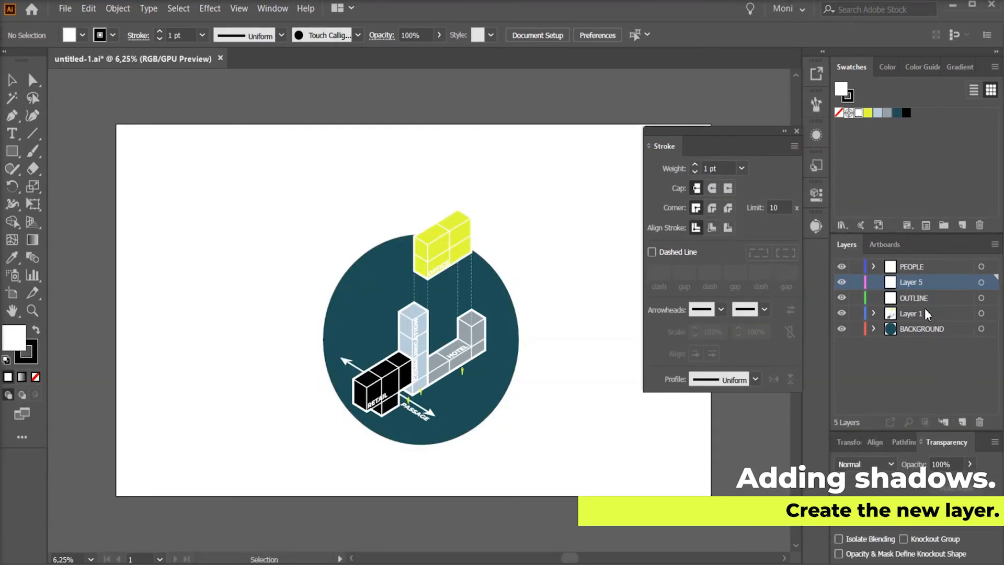
pyautogui.doubleClick(912, 283)
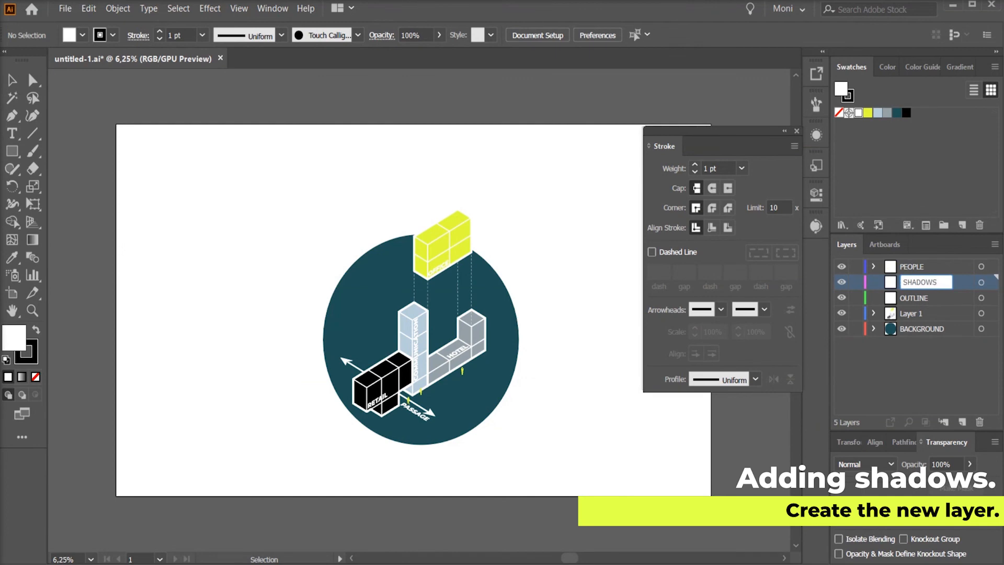
pyautogui.press('Return')
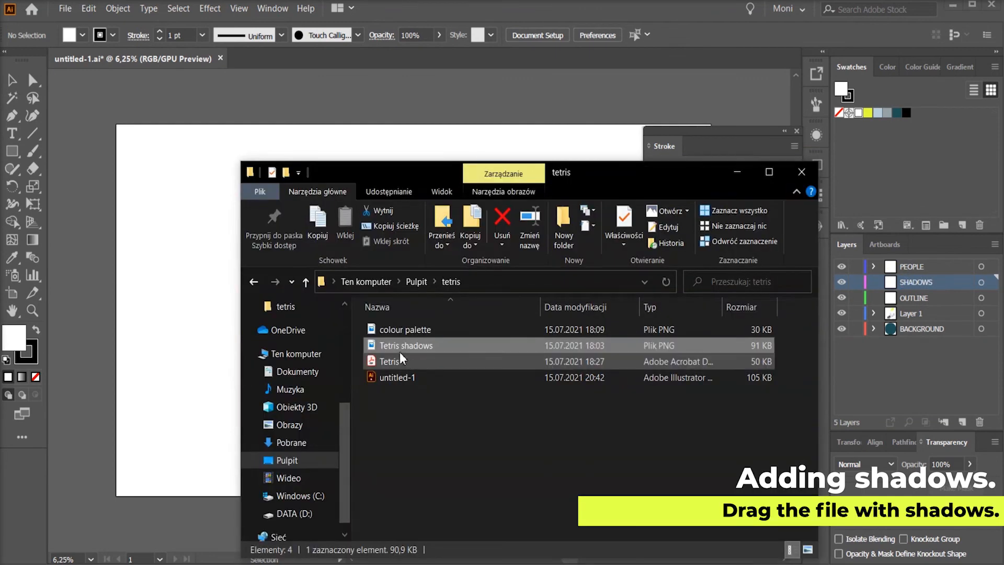
# - Place the Tetris shadows PNG from the tetris folder on the SHADOWS layer and scale it to fill the artboard
pyautogui.moveTo(402, 358); pyautogui.dragTo(253, 236)
pyautogui.click(183, 240)
pyautogui.moveTo(368, 282); pyautogui.dragTo(710, 495)
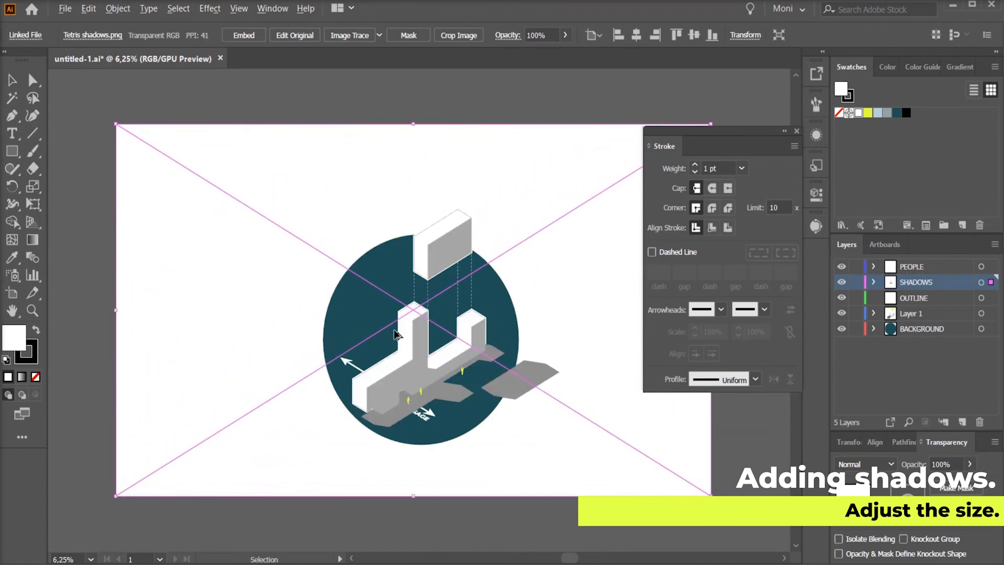
# - Move the SHADOWS layer directly below the OUTLINE layer
pyautogui.scroll(2, 446, 284)
pyautogui.scroll(-1, 424, 293)
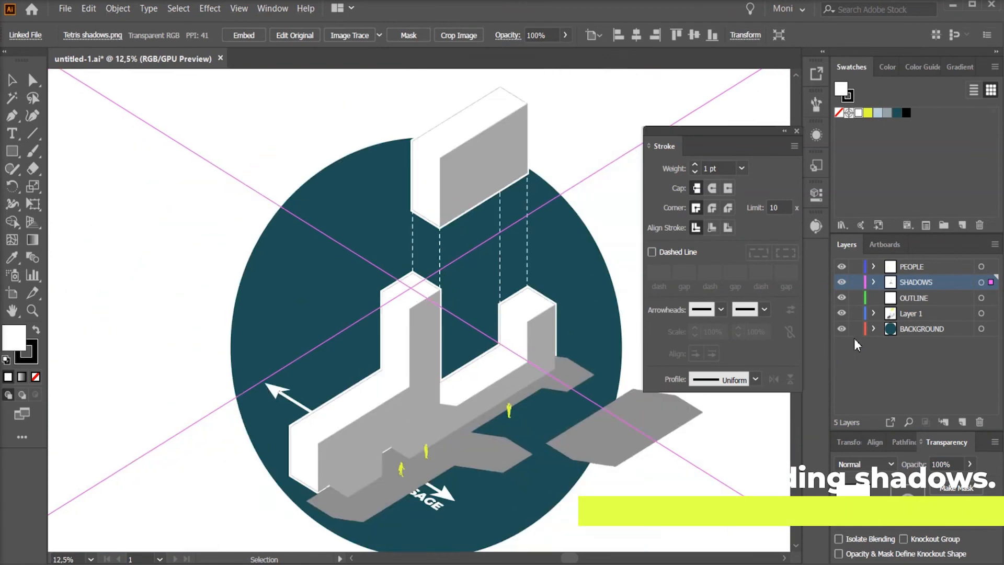
pyautogui.moveTo(908, 286); pyautogui.dragTo(915, 308)
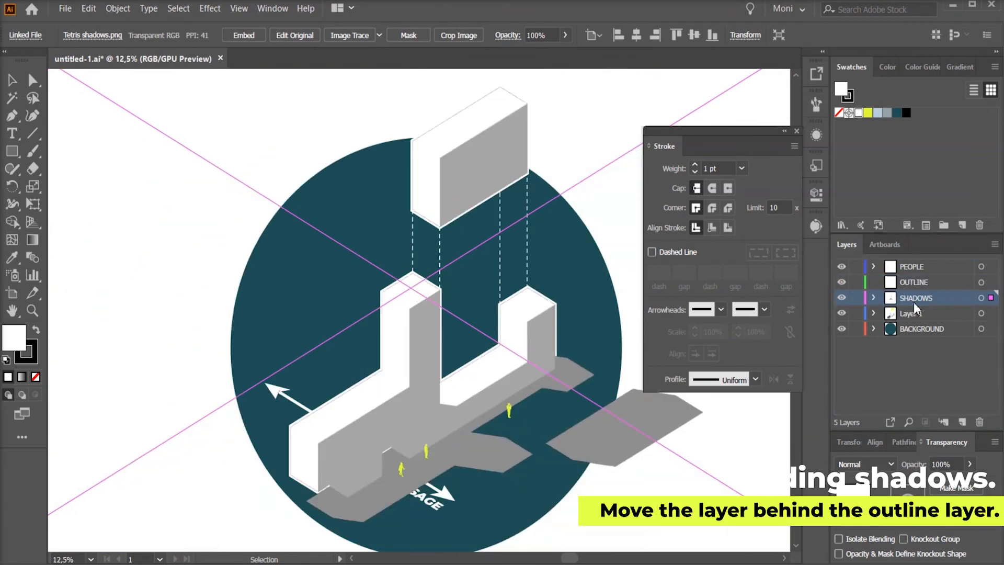
# - Set the shadow image's blending mode to Multiply and its opacity to 21%
pyautogui.click(874, 467)
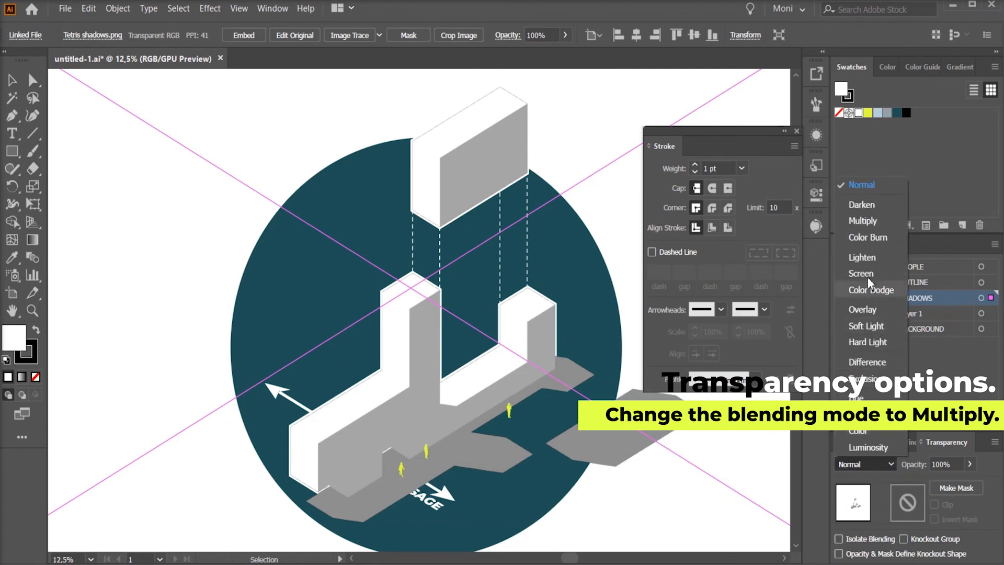
pyautogui.click(858, 220)
pyautogui.moveTo(945, 463); pyautogui.dragTo(909, 449)
pyautogui.write('21')
pyautogui.press('Return')
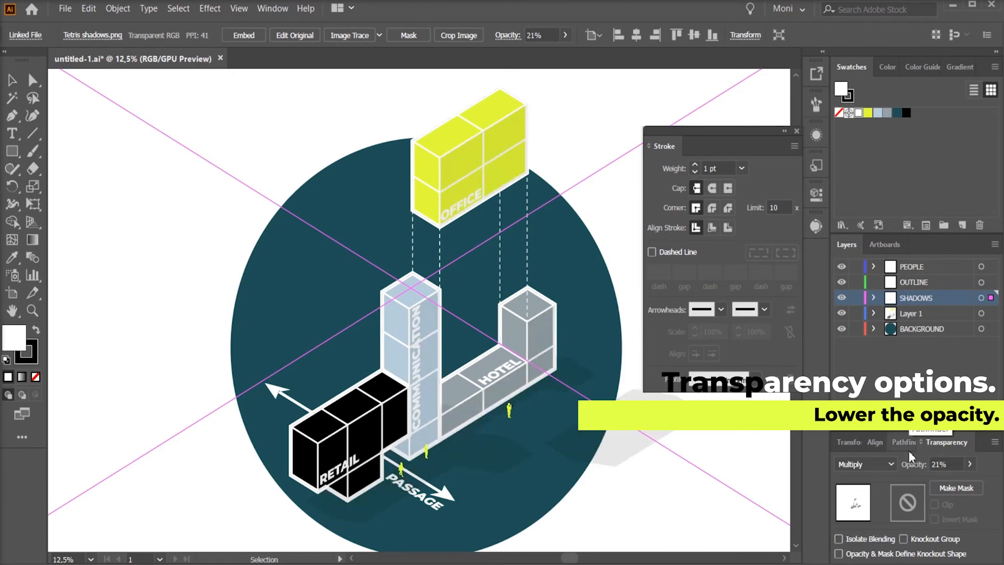
pyautogui.hotkey('ctrl', '0')
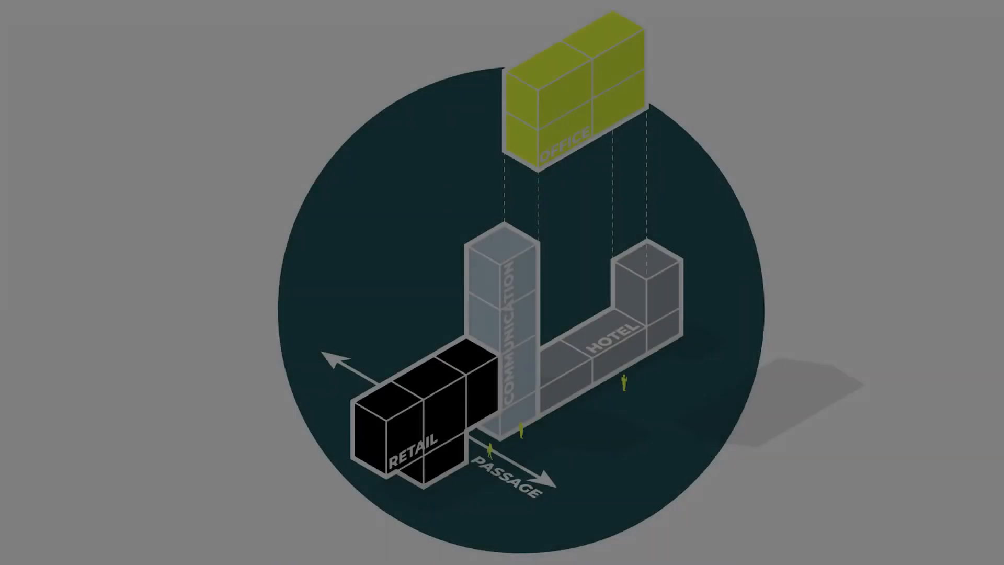